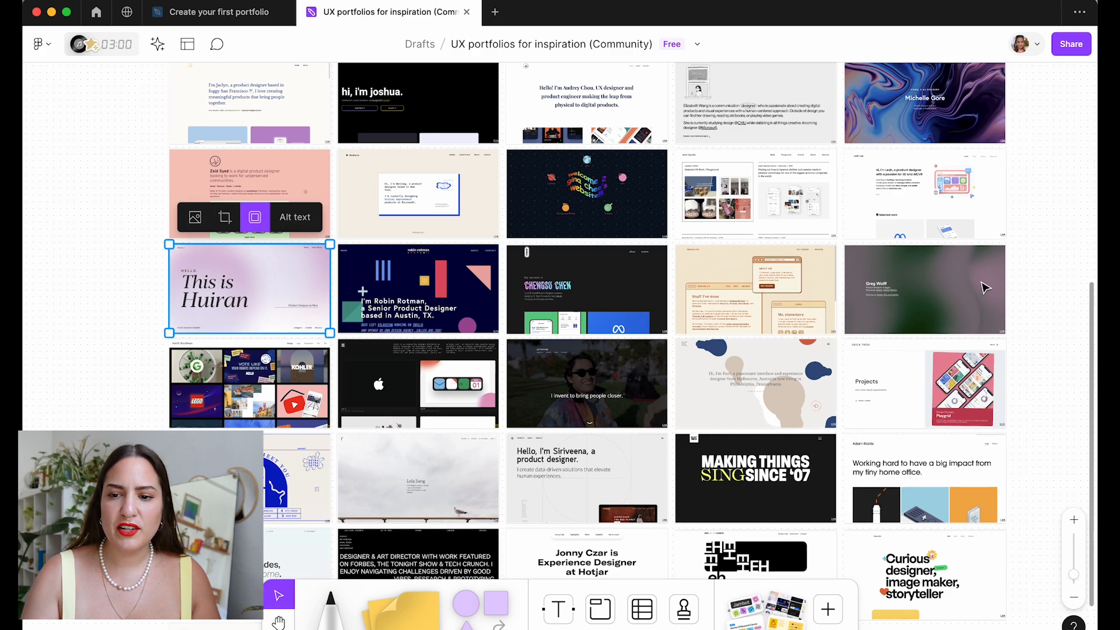
Deselect the screenshot and zoom in on individual portfolio cards in the grid.
{"action": "left_click", "coordinate": [1041, 313]}
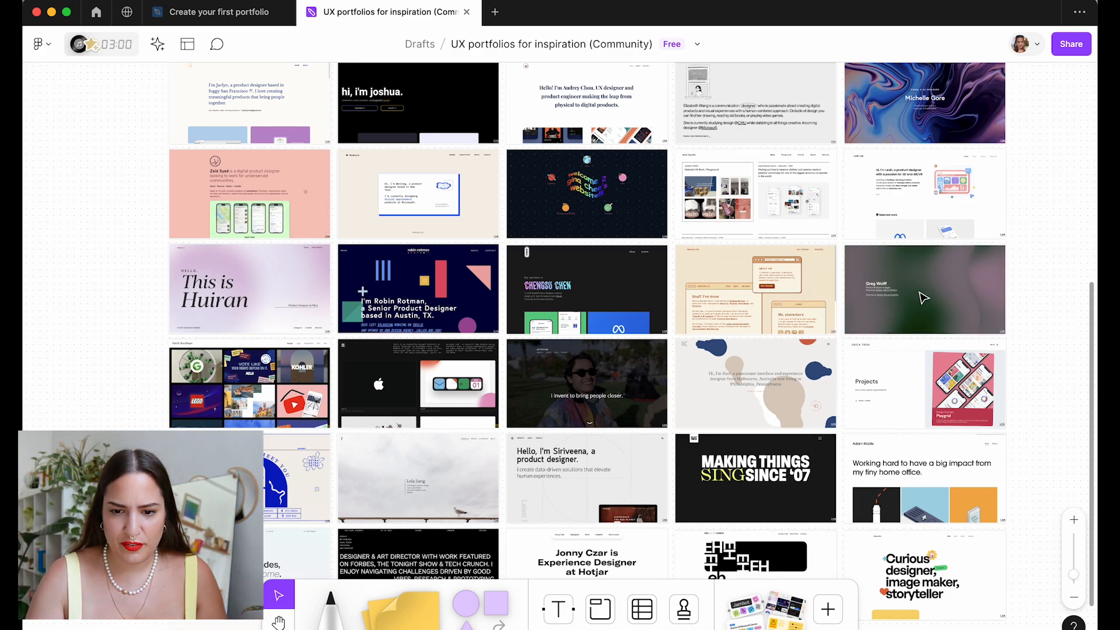
{"action": "scroll", "coordinate": [922, 304], "scroll_direction": "down", "scroll_amount": 5}
{"action": "scroll", "coordinate": [763, 142], "scroll_direction": "up", "scroll_amount": 6, "text": "ctrl"}
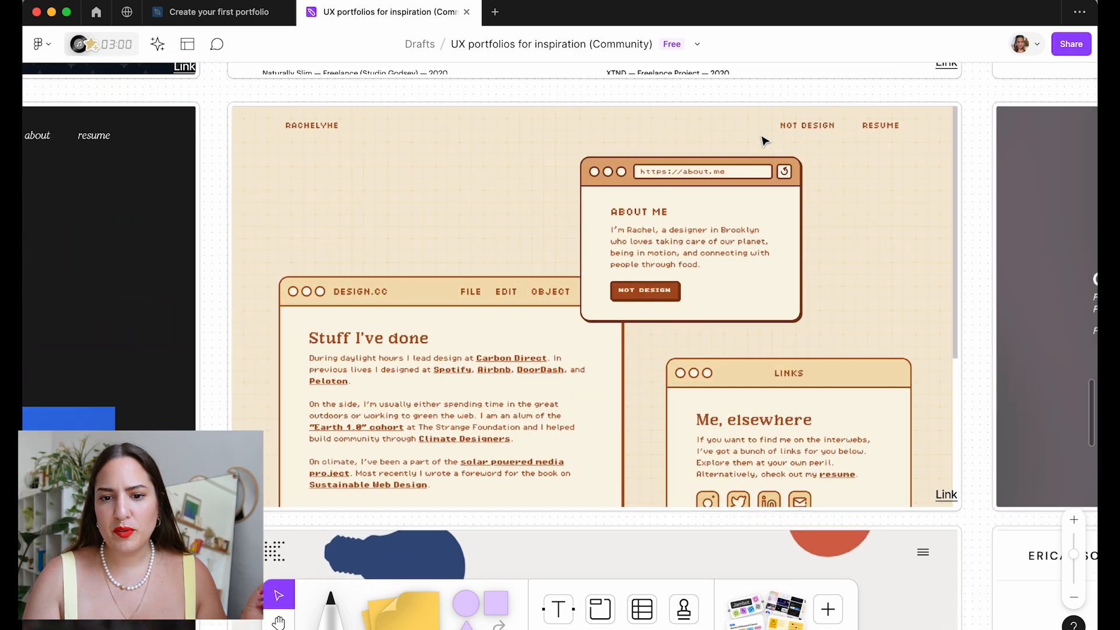
{"action": "scroll", "coordinate": [644, 320], "scroll_direction": "down", "scroll_amount": 5, "text": "ctrl"}
{"action": "scroll", "coordinate": [864, 318], "scroll_direction": "up", "scroll_amount": 5, "text": "ctrl"}
{"action": "scroll", "coordinate": [864, 318], "scroll_direction": "down", "scroll_amount": 2, "text": "ctrl"}
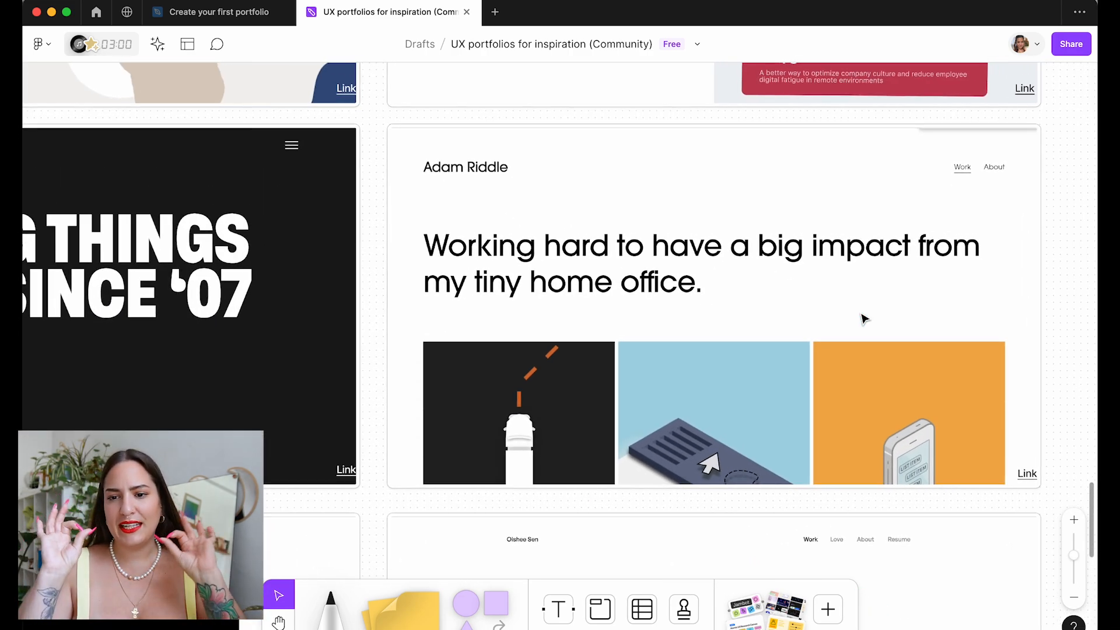
{"action": "scroll", "coordinate": [864, 318], "scroll_direction": "down", "scroll_amount": 5, "text": "ctrl"}
{"action": "scroll", "coordinate": [337, 318], "scroll_direction": "up", "scroll_amount": 5, "text": "ctrl"}
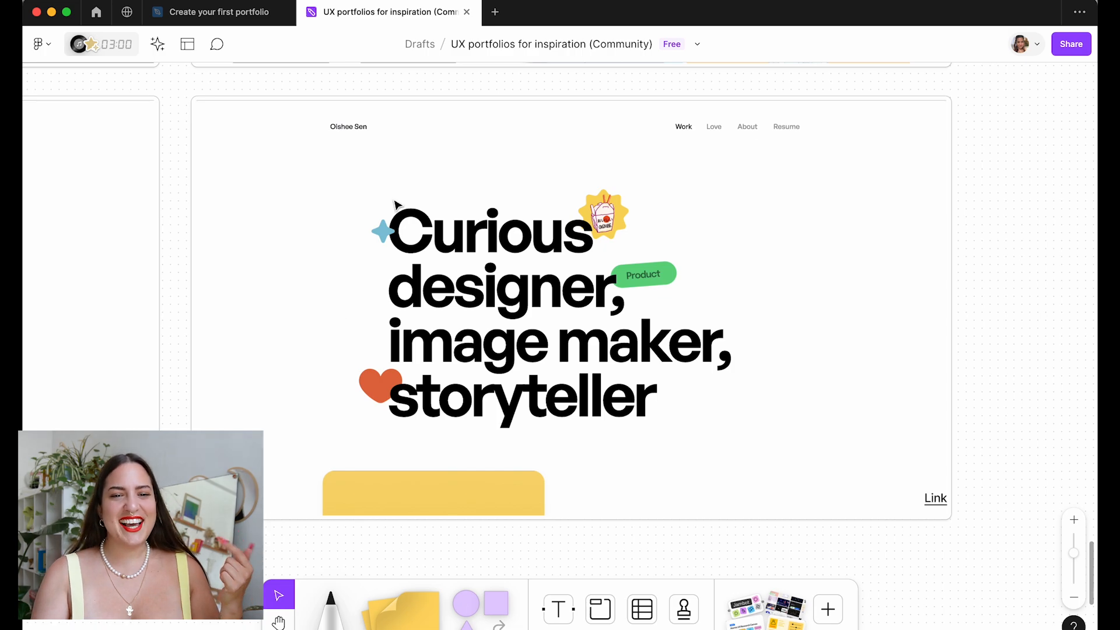
{"action": "scroll", "coordinate": [577, 333], "scroll_direction": "down", "scroll_amount": 2, "text": "ctrl"}
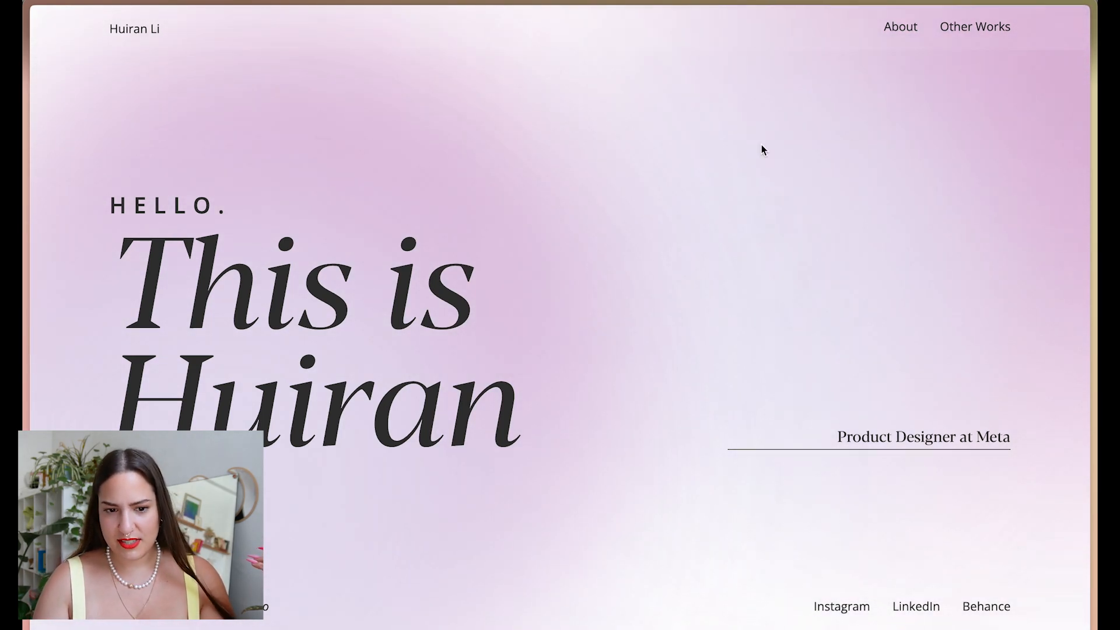
Scroll the pink gradient portfolio down to its 01–05 project list and back.
{"action": "scroll", "coordinate": [908, 350], "scroll_direction": "down", "scroll_amount": 10}
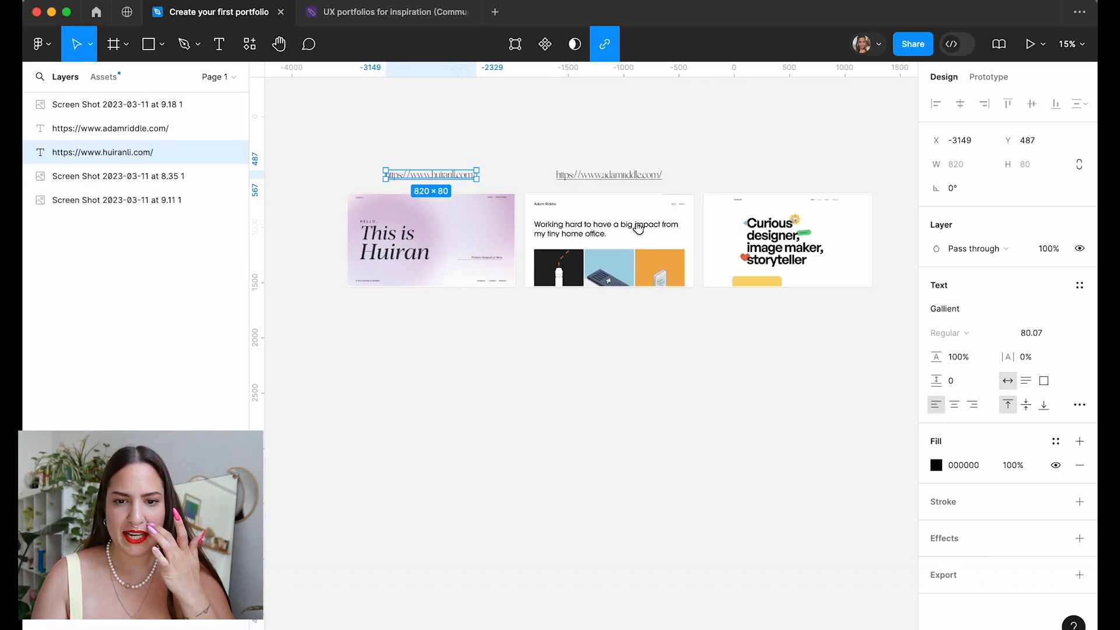
{"action": "scroll", "coordinate": [638, 229], "scroll_direction": "up", "scroll_amount": 5}
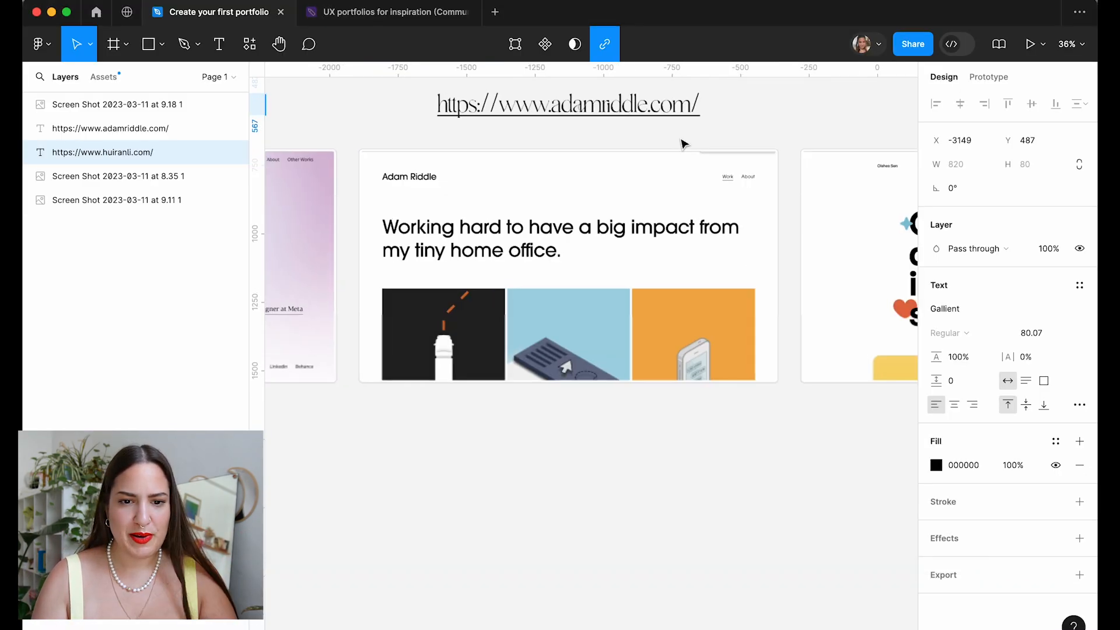
Open the 'Working hard to have a big impact' site from its URL label and scroll its project tiles.
{"action": "left_click", "coordinate": [609, 175]}
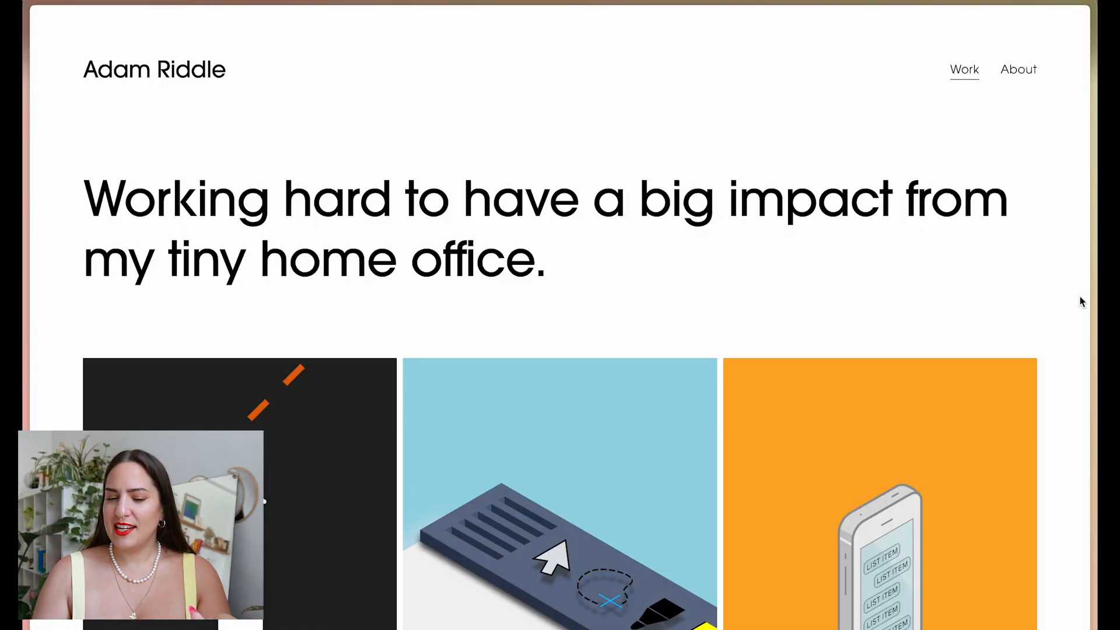
{"action": "scroll", "coordinate": [1079, 309], "scroll_direction": "down", "scroll_amount": 3}
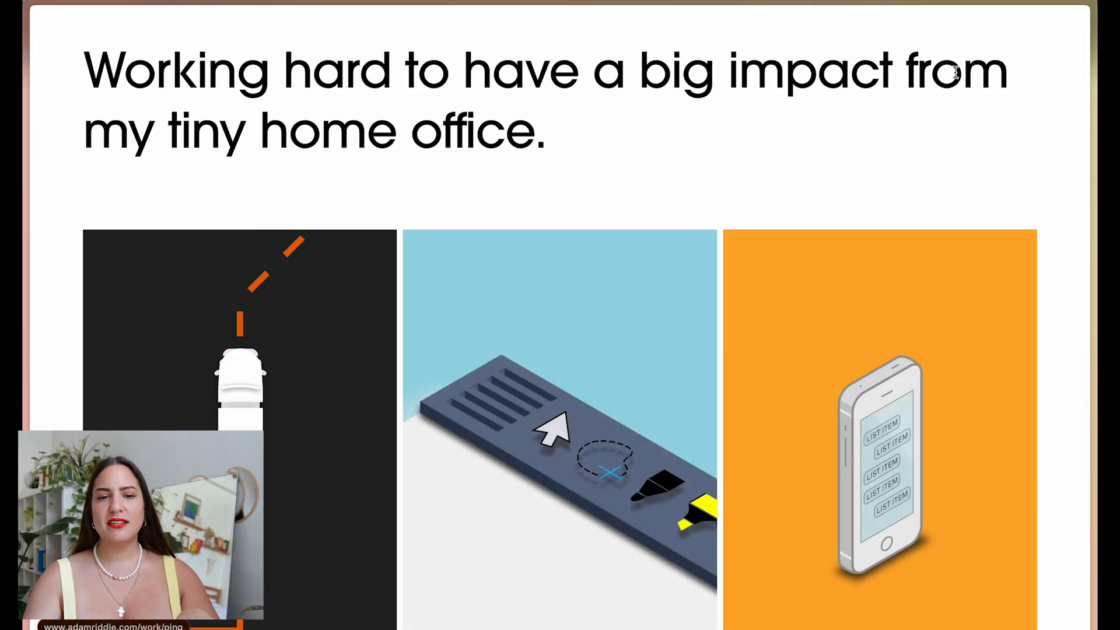
{"action": "scroll", "coordinate": [1073, 142], "scroll_direction": "up", "scroll_amount": 1}
{"action": "scroll", "coordinate": [1065, 230], "scroll_direction": "down", "scroll_amount": 3}
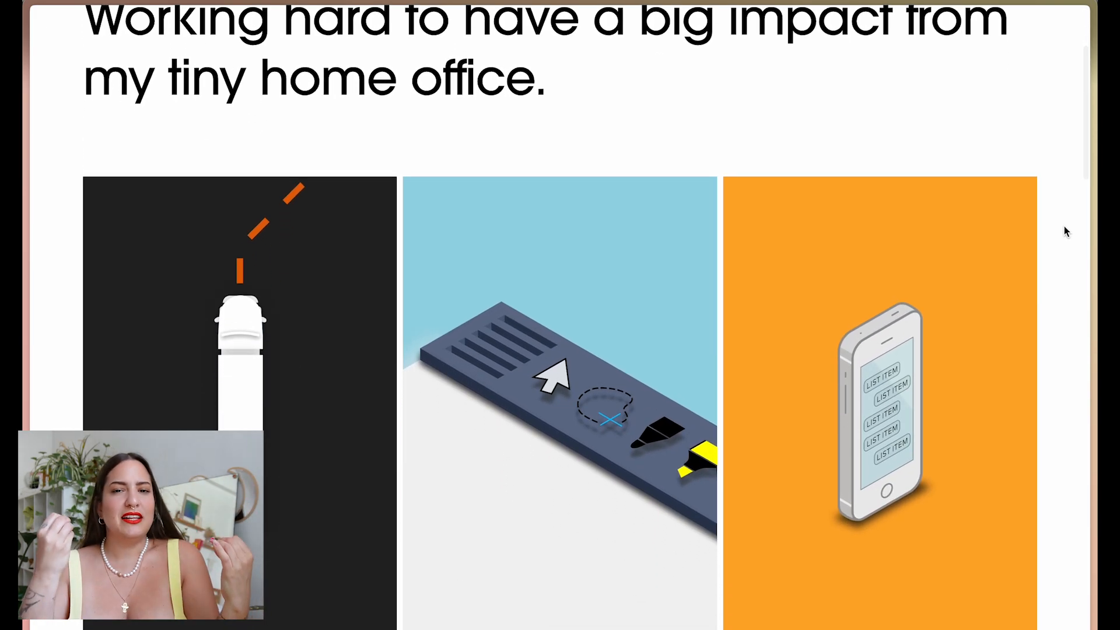
{"action": "scroll", "coordinate": [1075, 331], "scroll_direction": "down", "scroll_amount": 20}
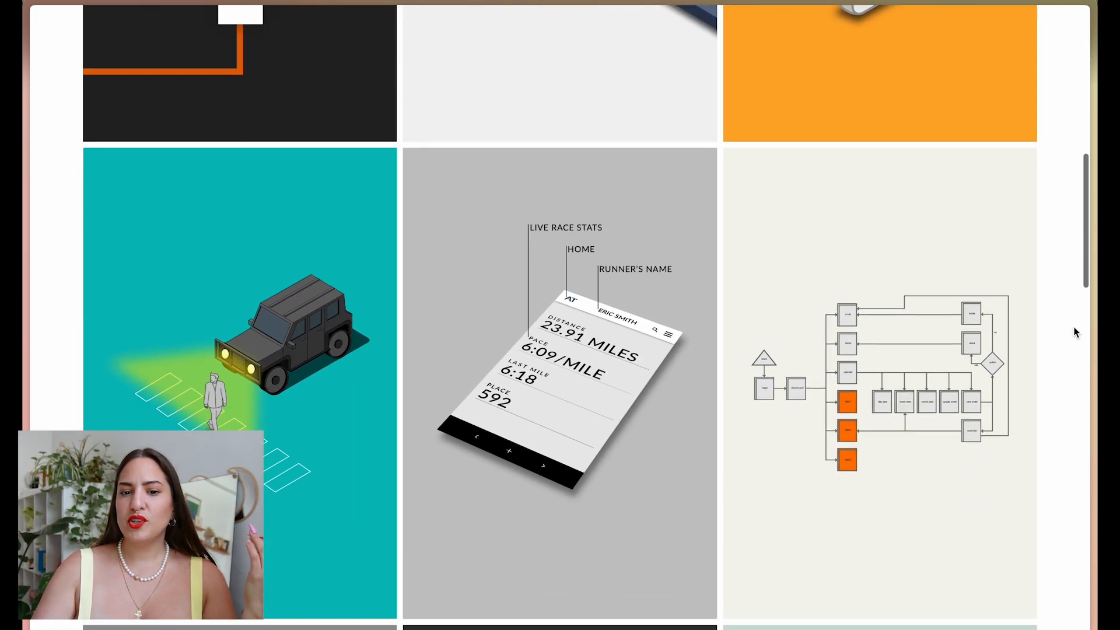
{"action": "scroll", "coordinate": [1076, 330], "scroll_direction": "up", "scroll_amount": 20}
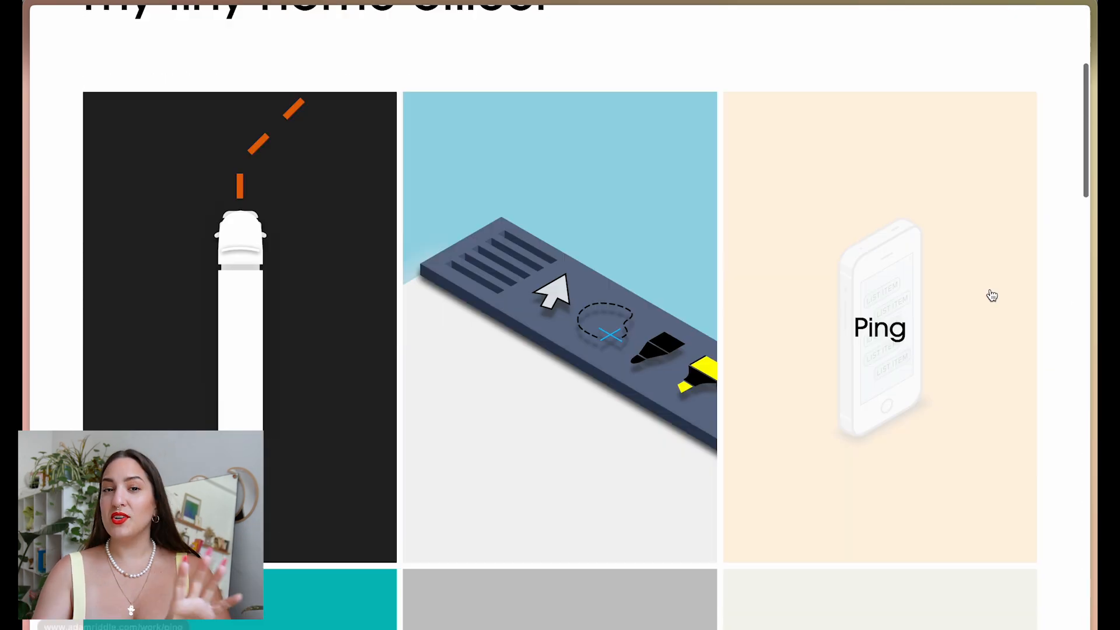
{"action": "scroll", "coordinate": [991, 295], "scroll_direction": "up", "scroll_amount": 5}
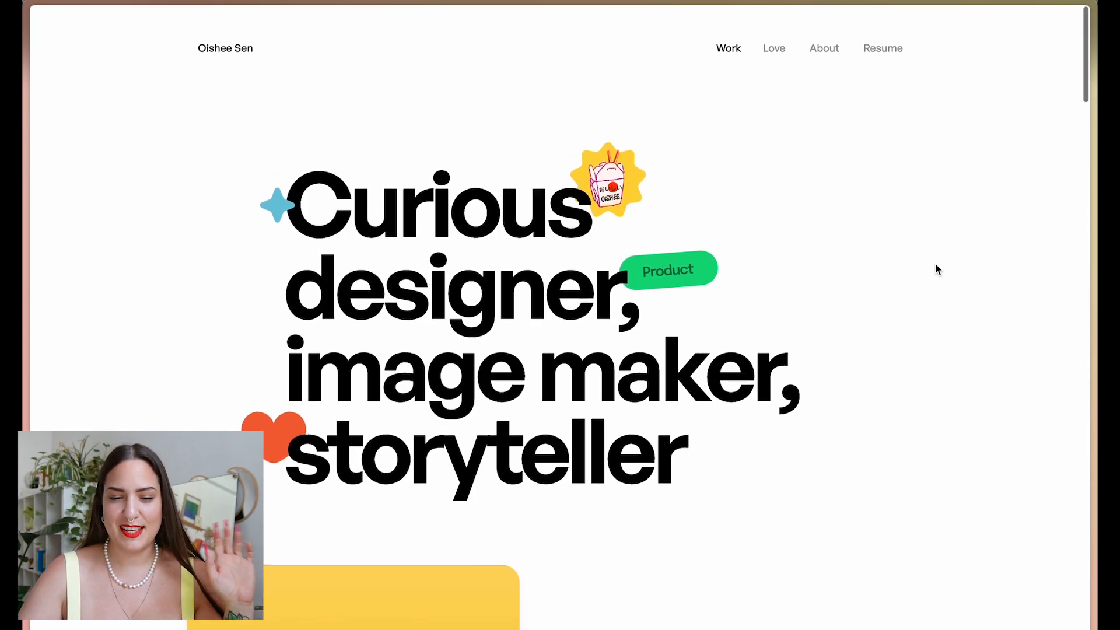
Inspect the 'Curious designer' page's html element in DevTools, then inspect the gradient portfolio's code.
{"action": "scroll", "coordinate": [936, 266], "scroll_direction": "down", "scroll_amount": 3}
{"action": "scroll", "coordinate": [938, 268], "scroll_direction": "down", "scroll_amount": 5}
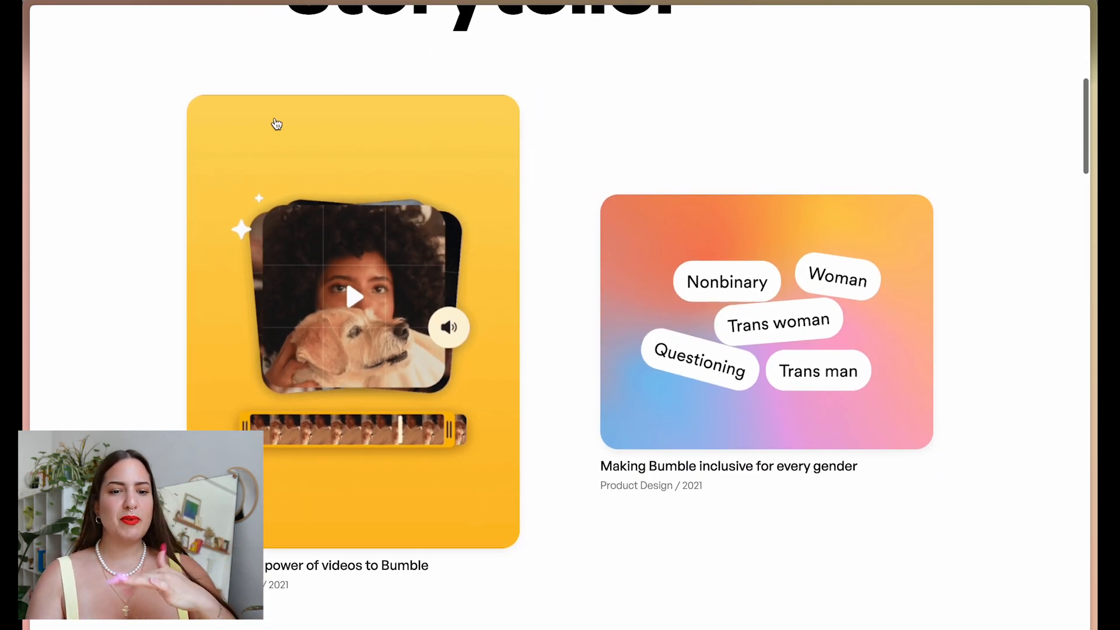
{"action": "scroll", "coordinate": [980, 327], "scroll_direction": "down", "scroll_amount": 4}
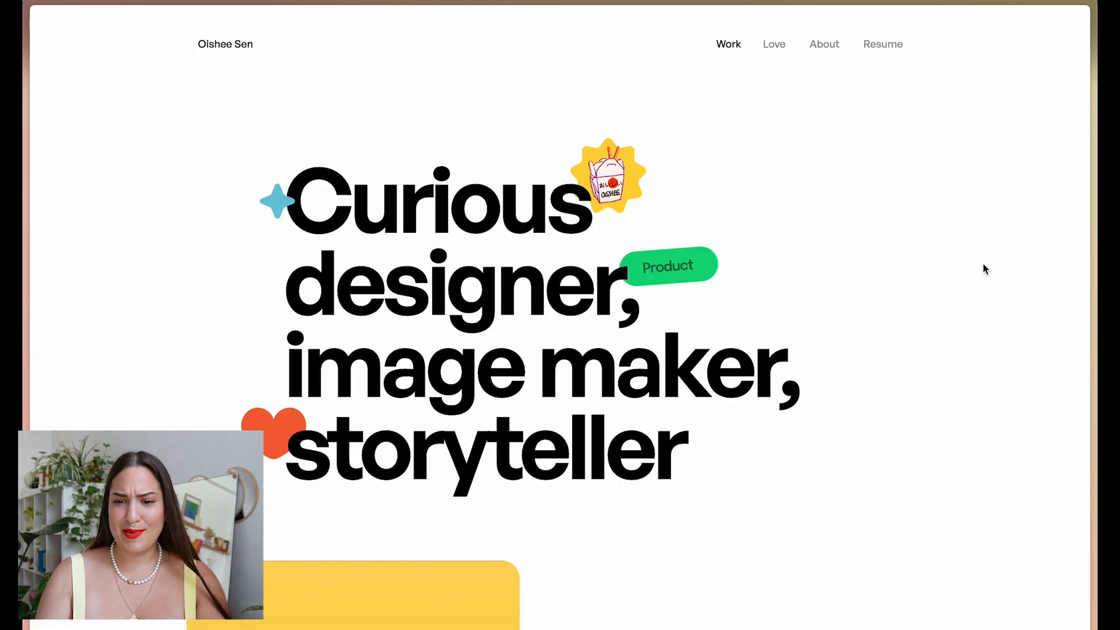
{"action": "right_click", "coordinate": [896, 232]}
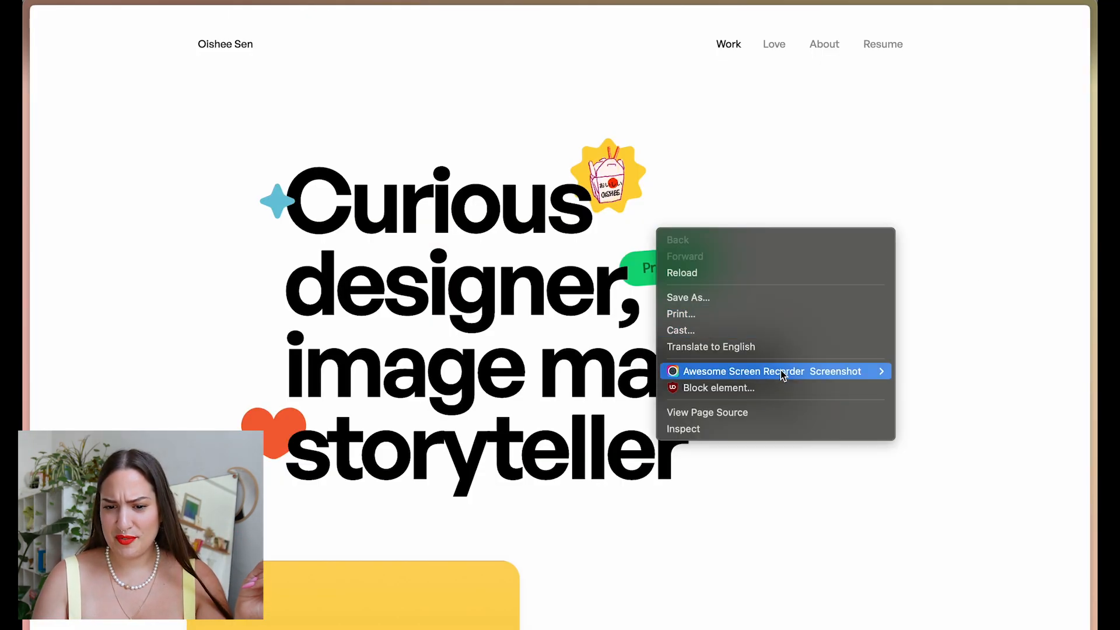
{"action": "left_click", "coordinate": [769, 425]}
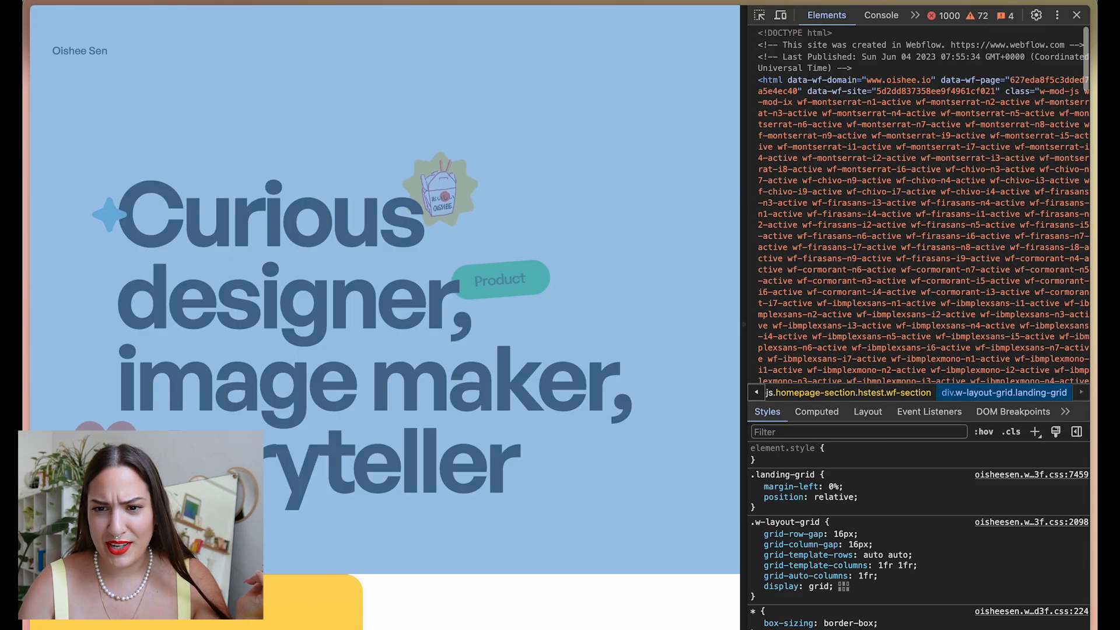
{"action": "left_click", "coordinate": [905, 162]}
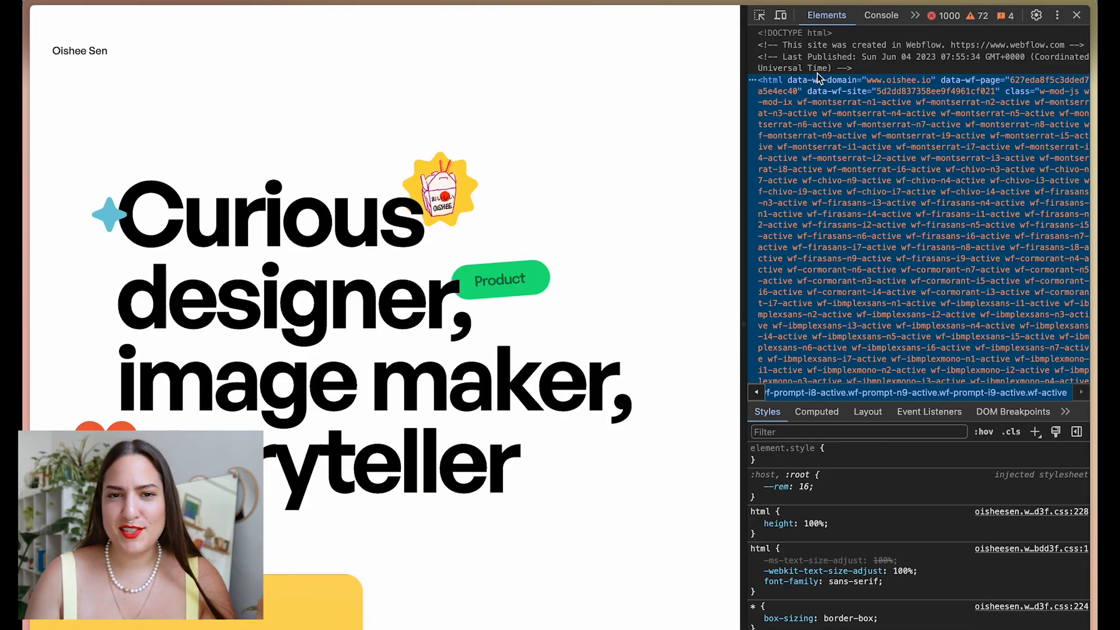
{"action": "left_click", "coordinate": [1077, 16]}
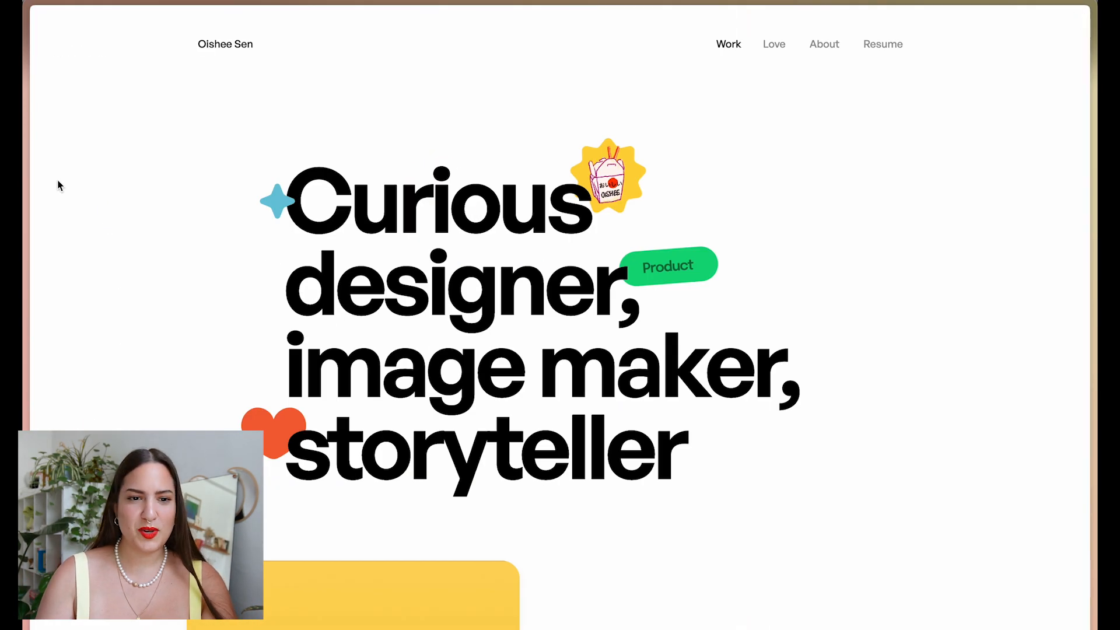
{"action": "mouse_move", "coordinate": [25, 467]}
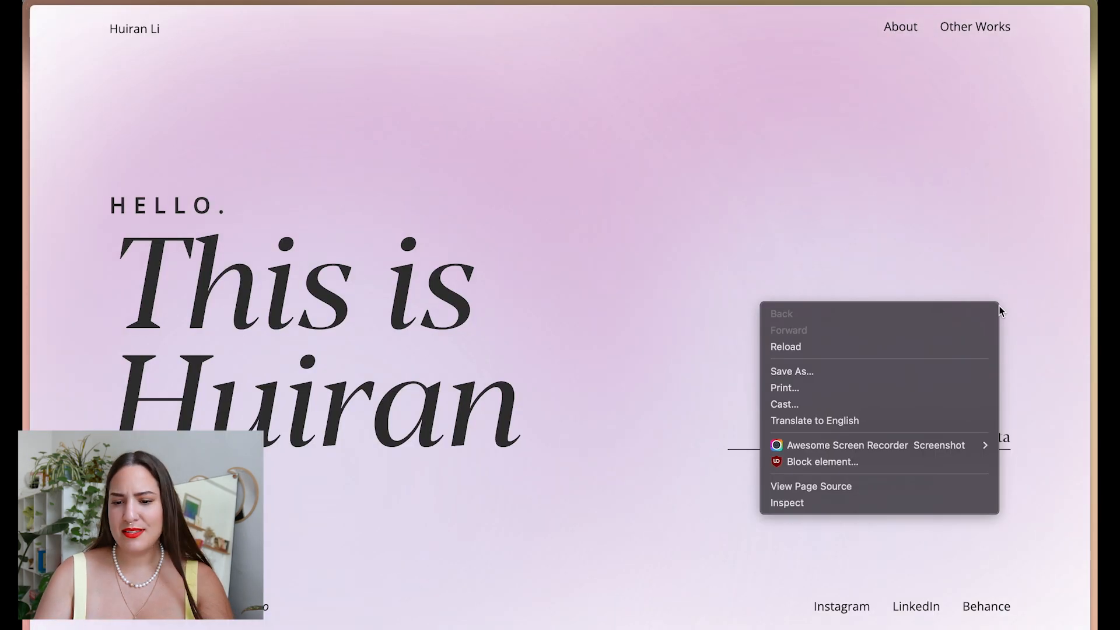
{"action": "left_click", "coordinate": [831, 504]}
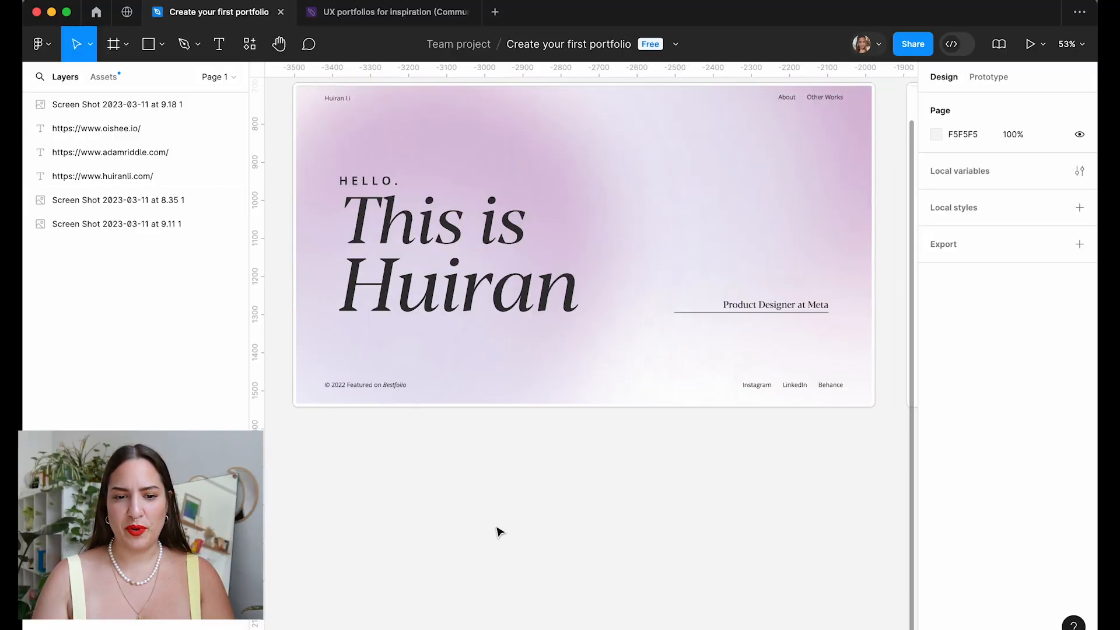
Place a Desktop frame named Home below the portfolio screenshots.
{"action": "scroll", "coordinate": [498, 530], "scroll_direction": "down", "scroll_amount": 3}
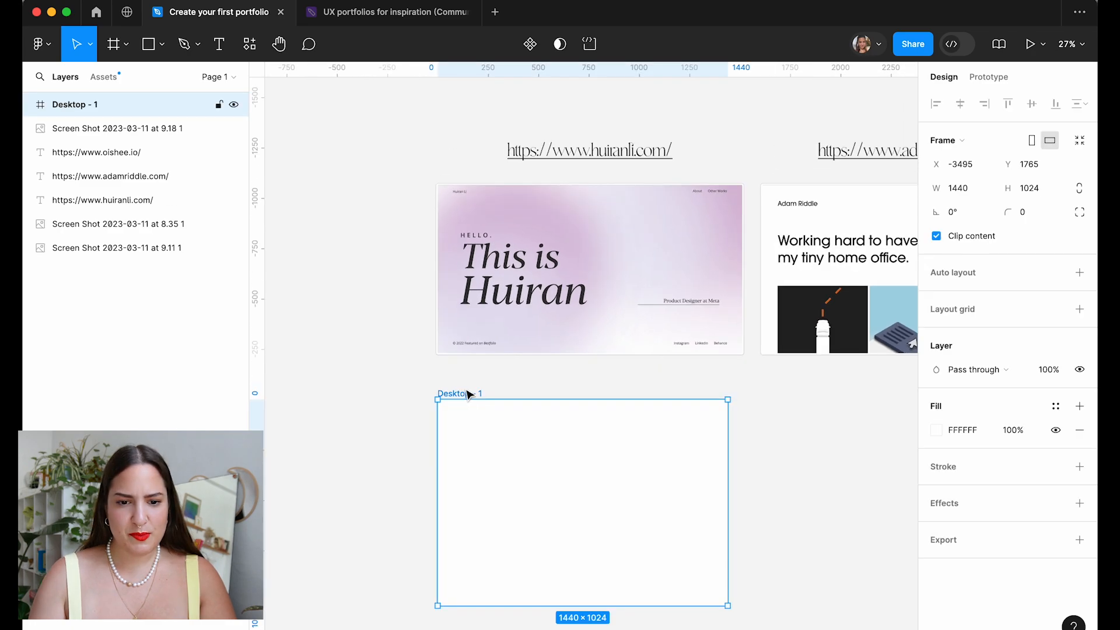
{"action": "left_click_drag", "start_coordinate": [458, 393], "coordinate": [460, 395]}
{"action": "left_click", "coordinate": [90, 111]}
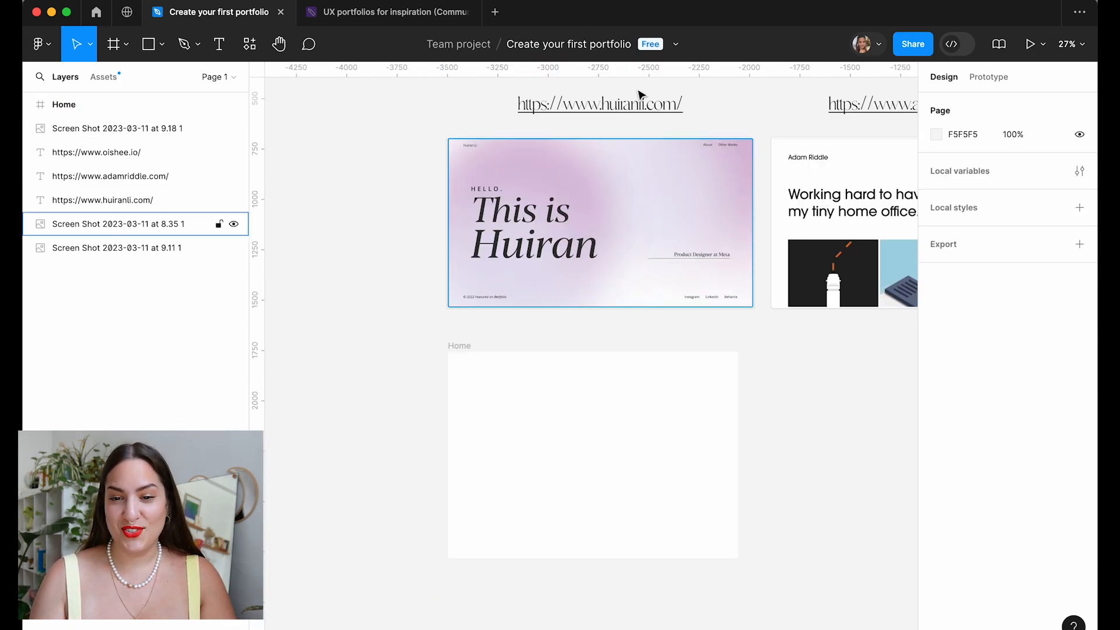
Draw a large grey circle overlapping the Home frame, then switch to the browser.
{"action": "key", "text": "o"}
{"action": "mouse_move", "coordinate": [611, 340]}
{"action": "left_mouse_down"}
{"action": "mouse_move", "coordinate": [772, 497]}
{"action": "mouse_move", "coordinate": [789, 486]}
{"action": "left_mouse_up"}
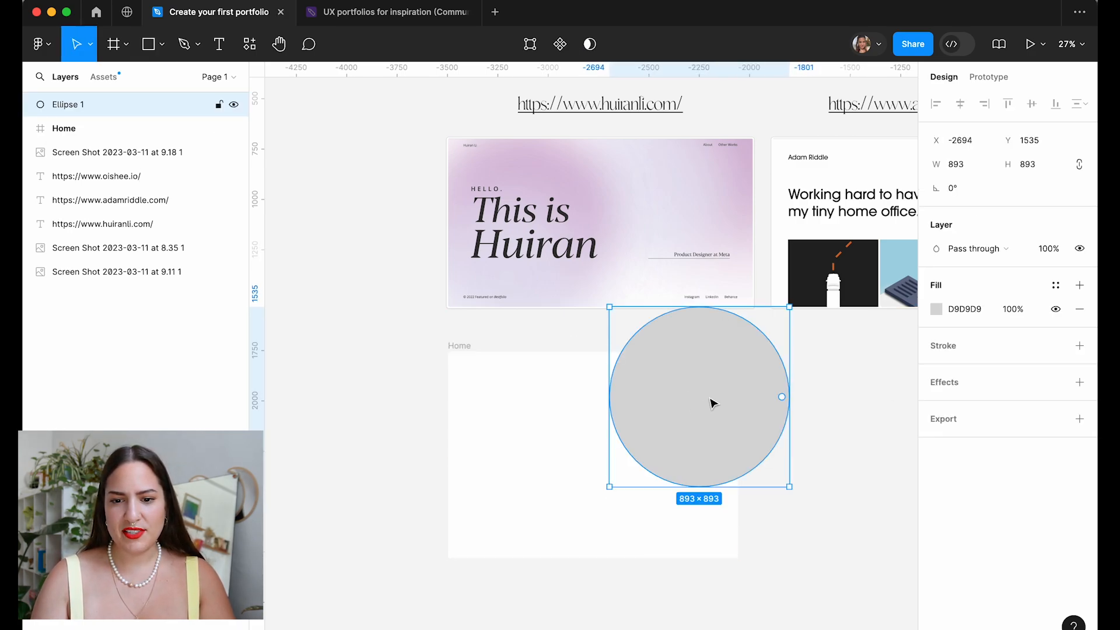
{"action": "key", "text": "Escape"}
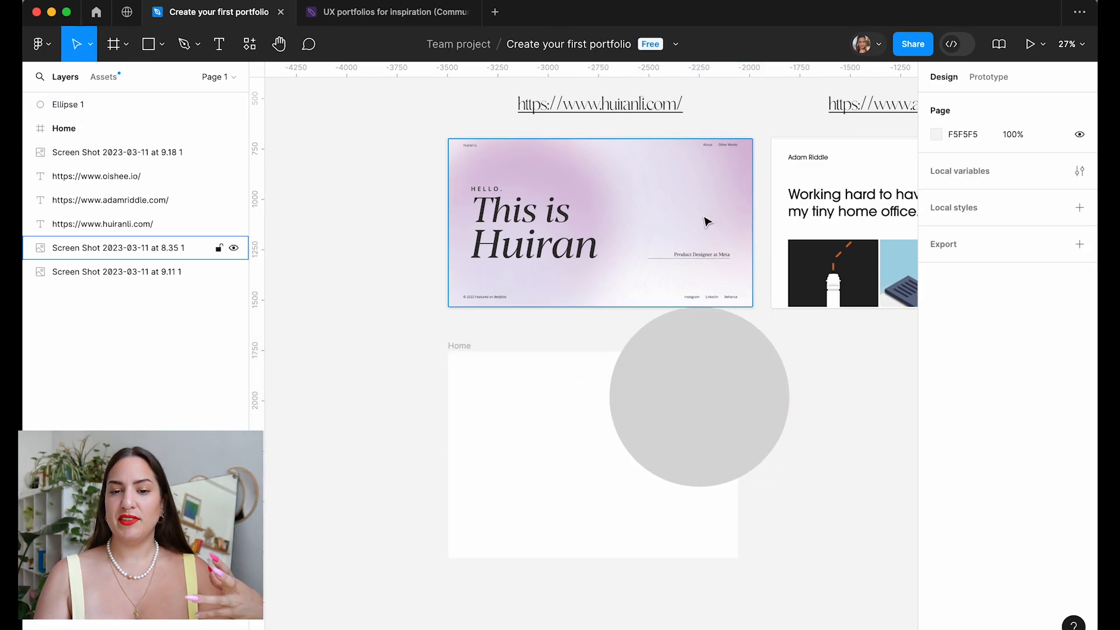
{"action": "key", "text": "super+Tab"}
{"action": "key", "text": "super+t"}
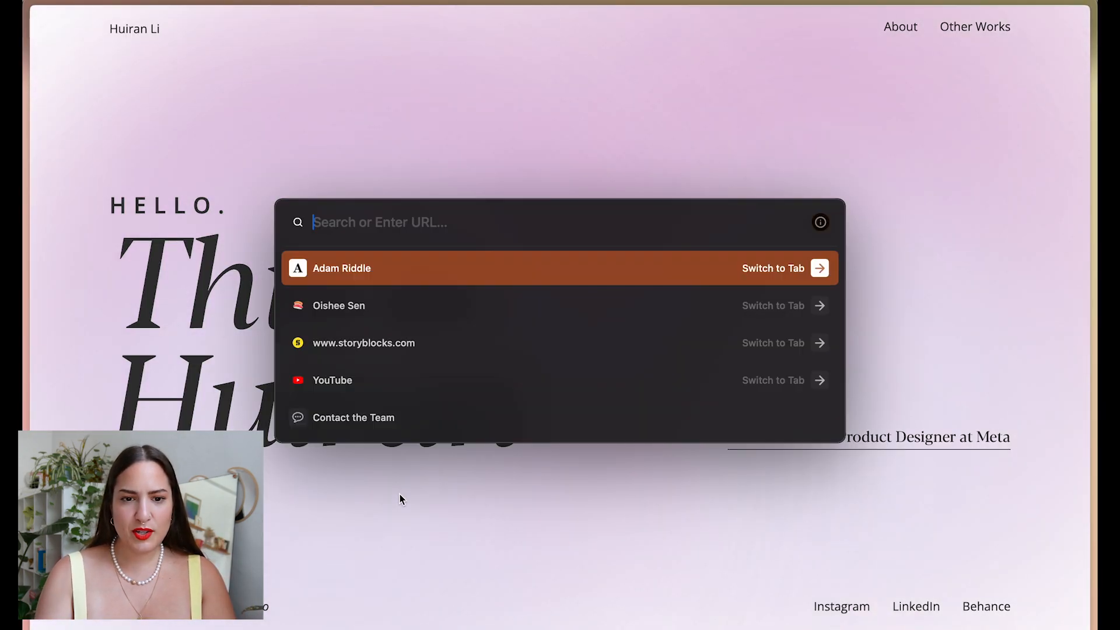
Find a pink-to-peach gradient on Coolors and copy its pale pink F6D5F7 colour.
{"action": "type", "text": "color"}
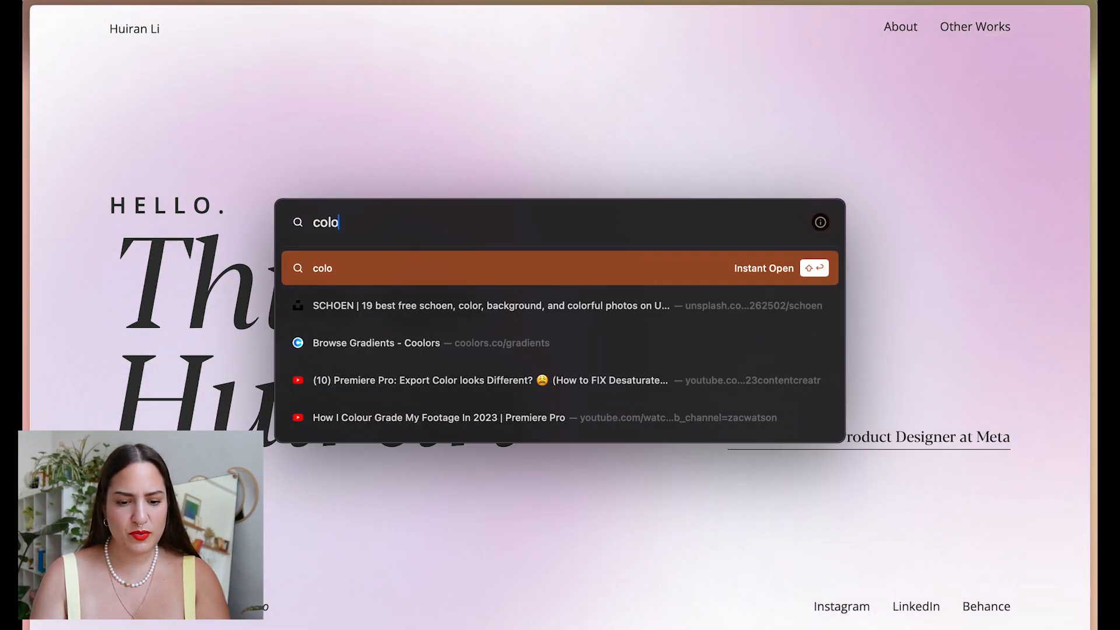
{"action": "type", "text": "s"}
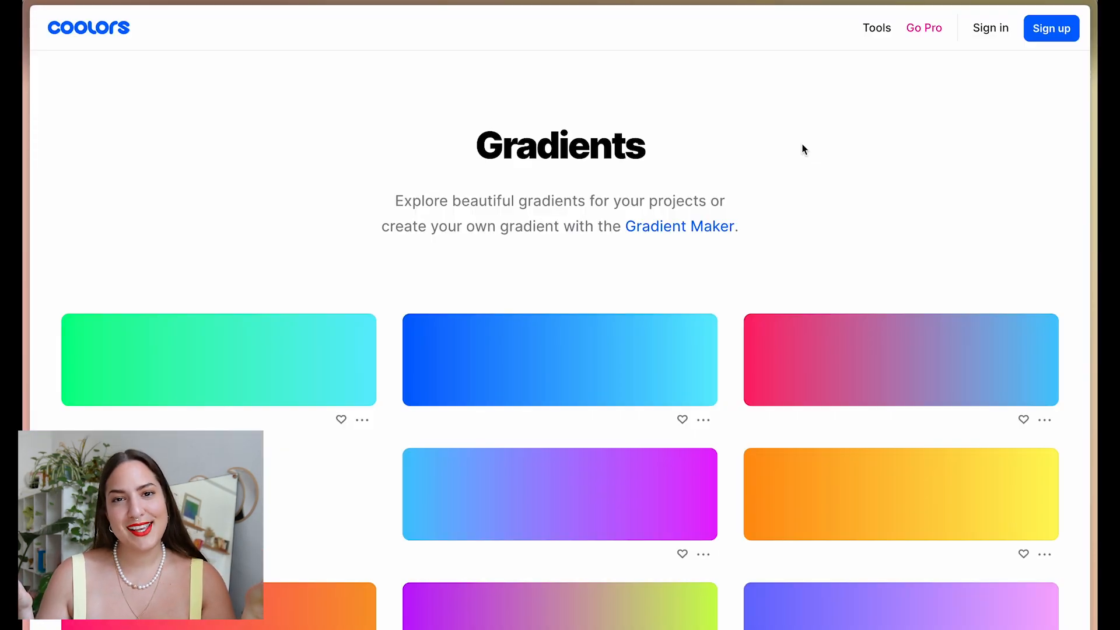
{"action": "scroll", "coordinate": [805, 300], "scroll_direction": "down", "scroll_amount": 15}
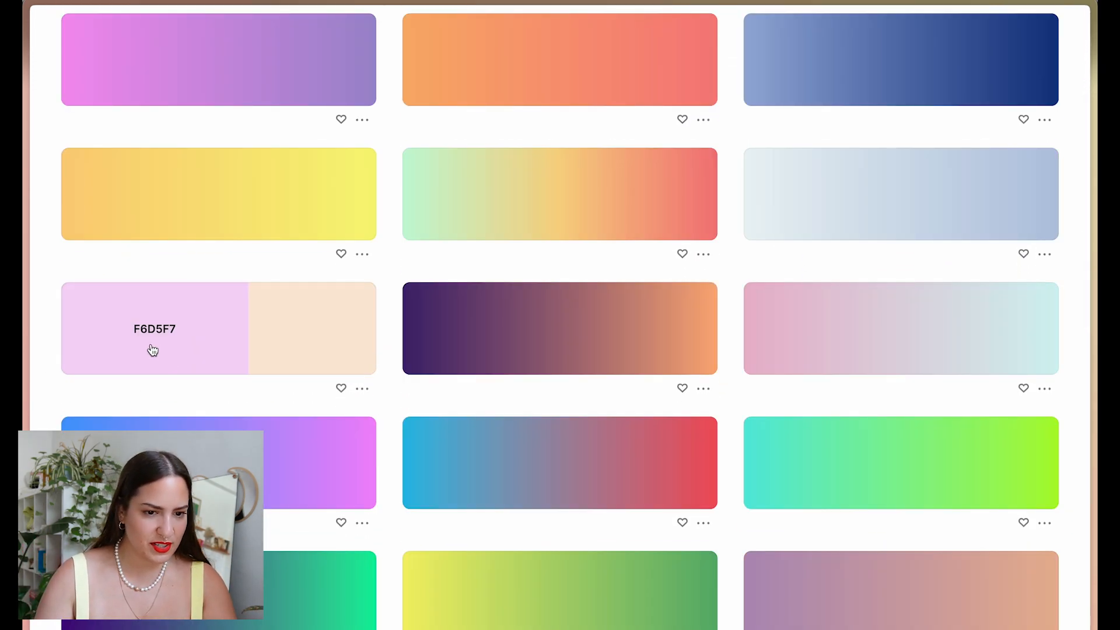
{"action": "left_click", "coordinate": [147, 333]}
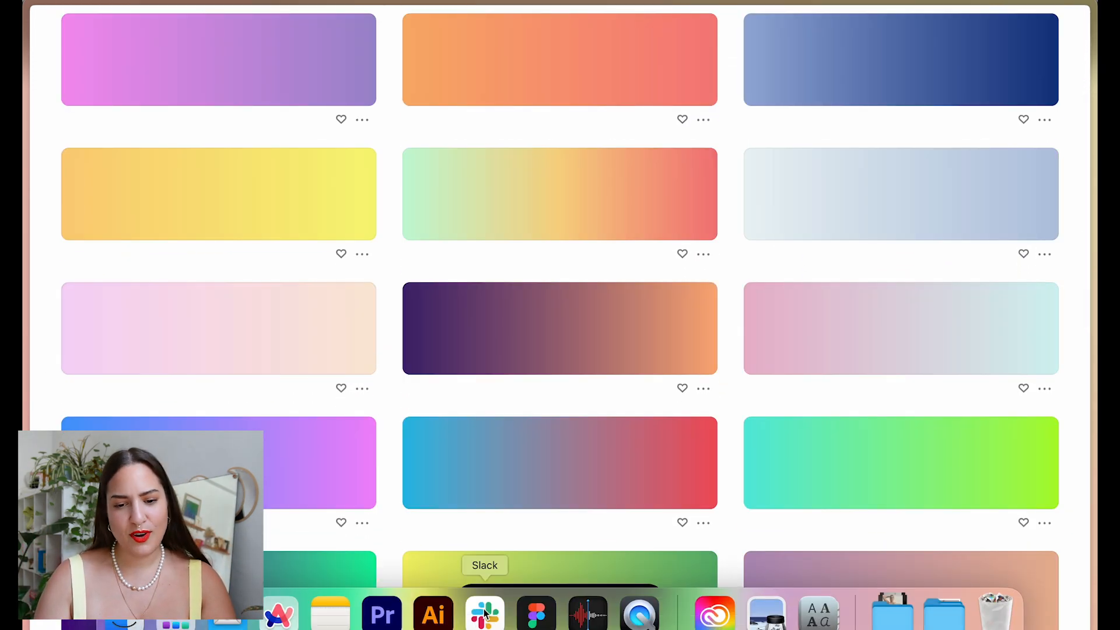
{"action": "left_click", "coordinate": [533, 609]}
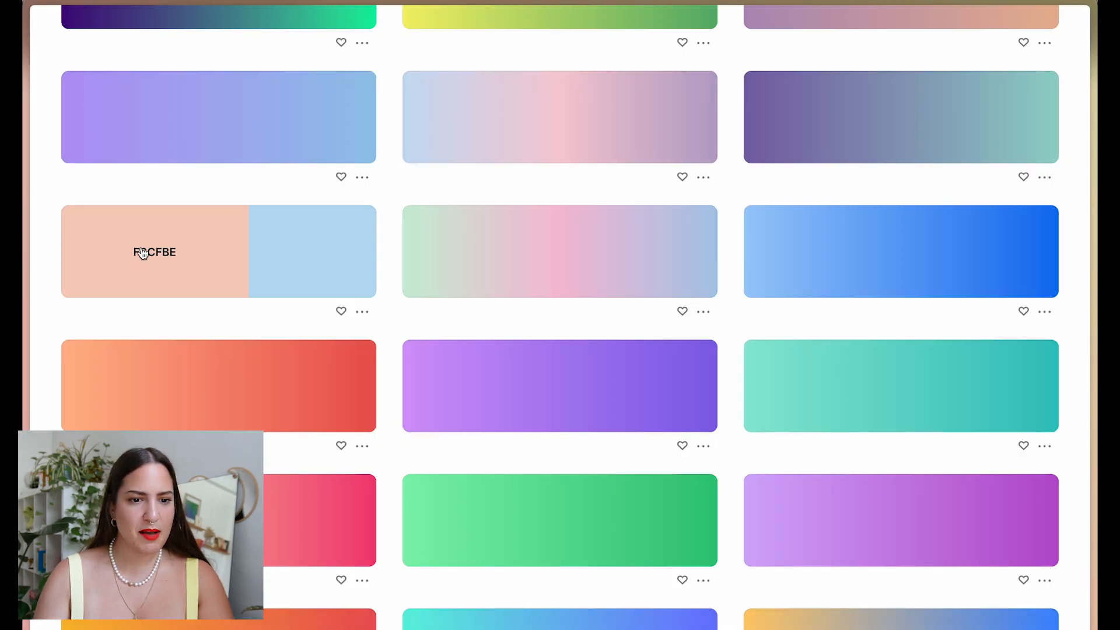
Copy the peach F6CFBE hex and apply it as the circle's fill.
{"action": "left_click", "coordinate": [155, 252]}
{"action": "mouse_move", "coordinate": [432, 610]}
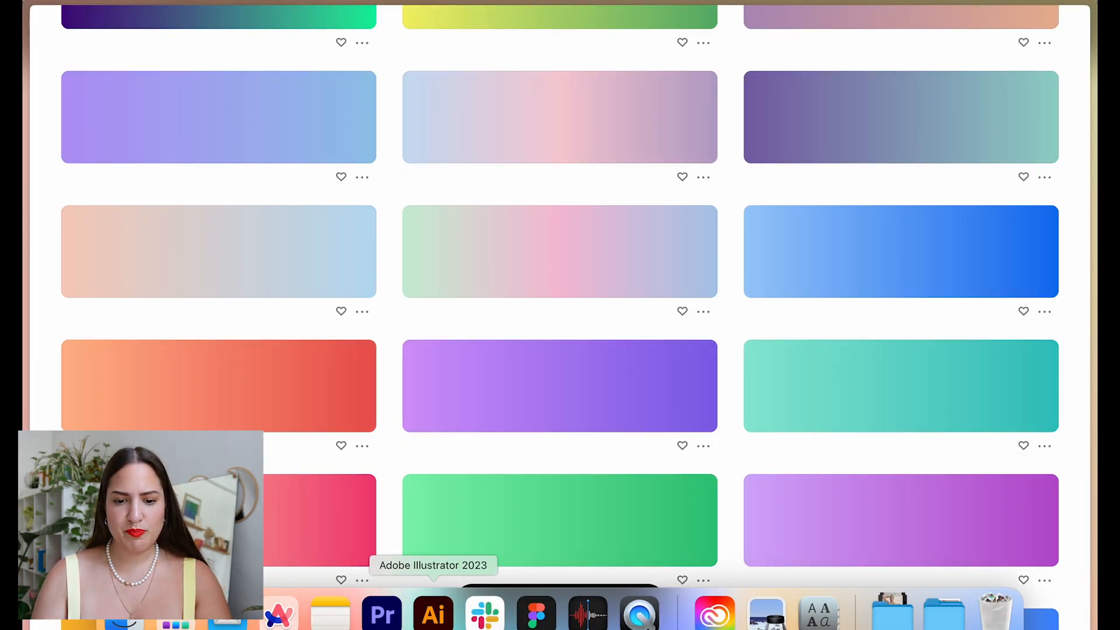
{"action": "left_click", "coordinate": [536, 613]}
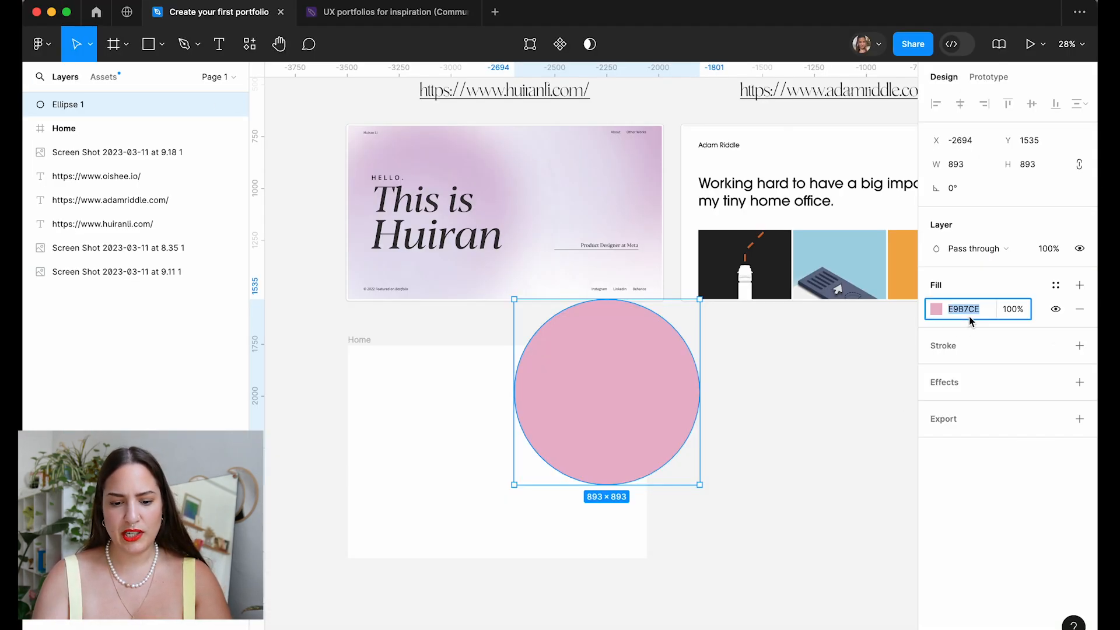
{"action": "key", "text": "Return"}
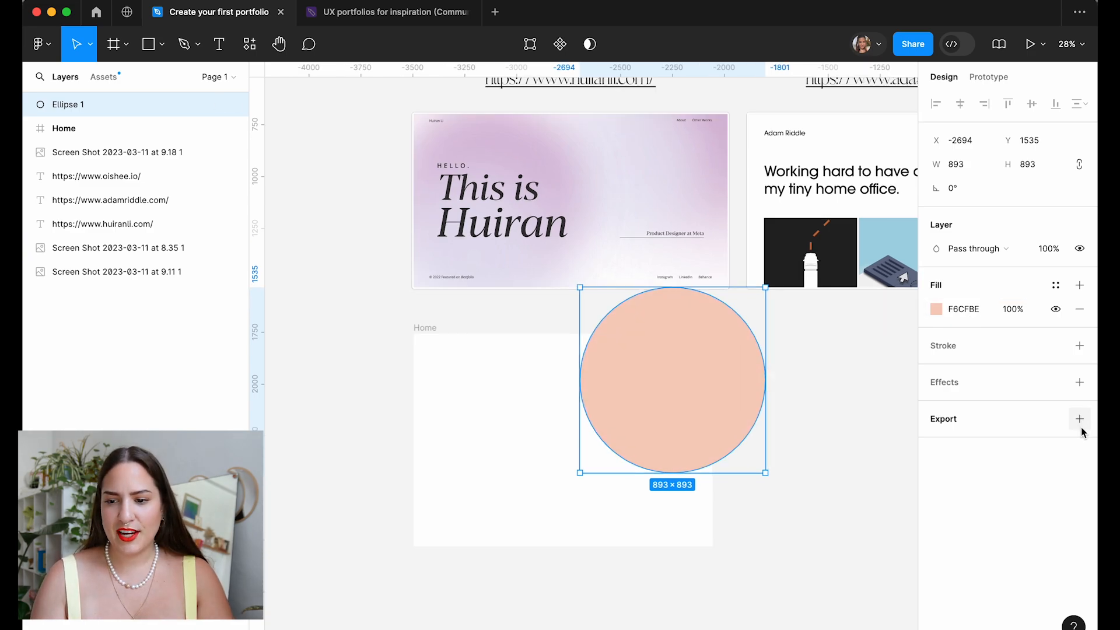
Add a layer blur effect to the circle and set its amount to 564.
{"action": "left_click", "coordinate": [1080, 420]}
{"action": "key", "text": "super+z"}
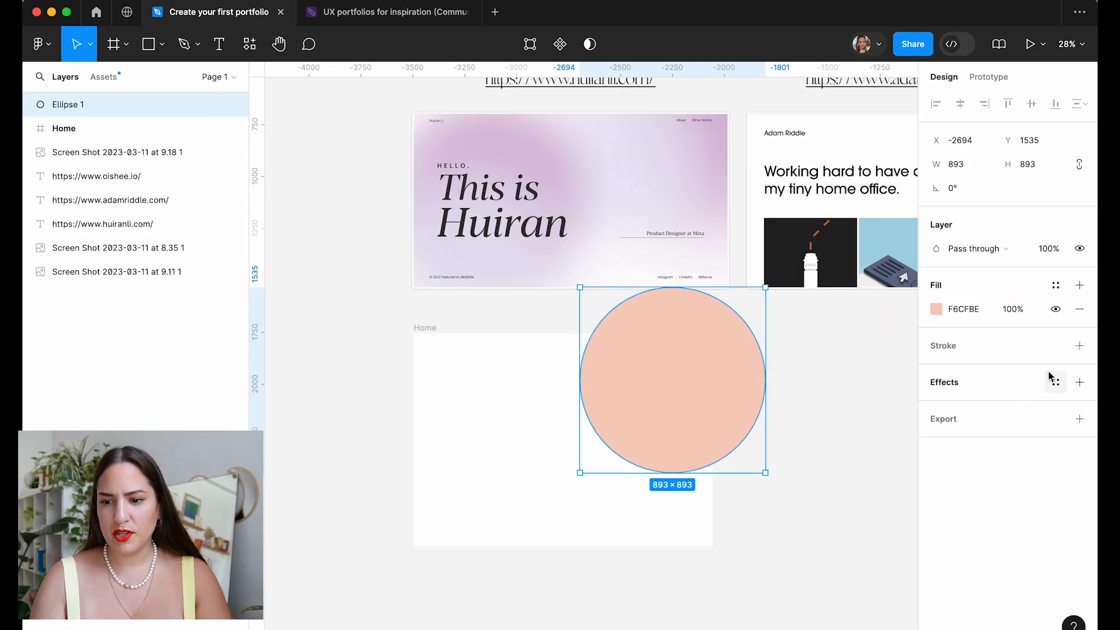
{"action": "left_click", "coordinate": [1079, 382]}
{"action": "left_click", "coordinate": [984, 409]}
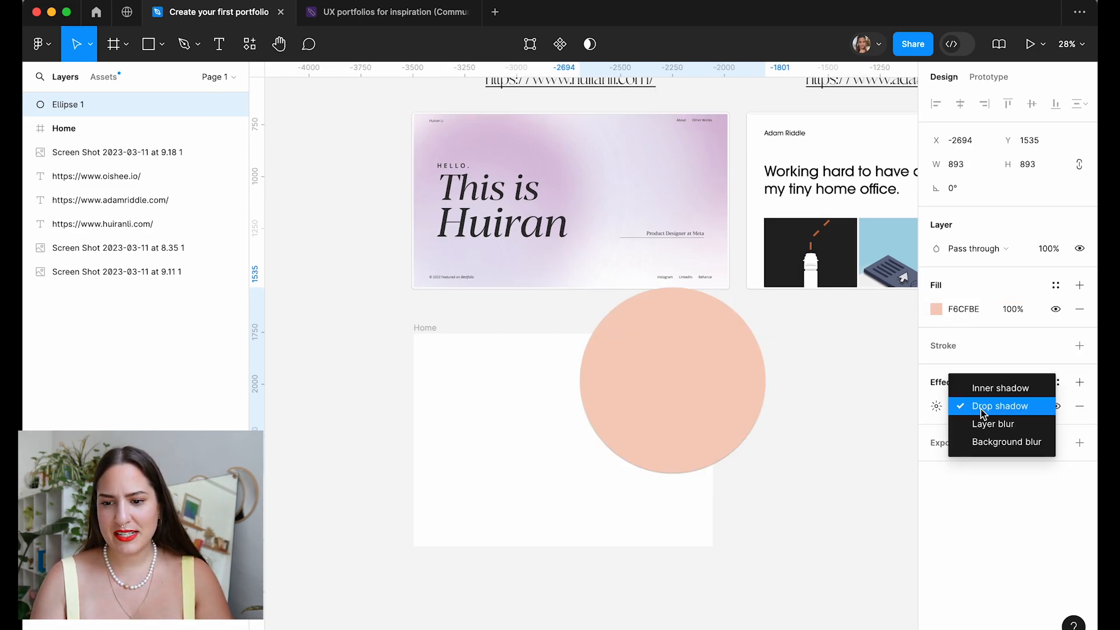
{"action": "left_click", "coordinate": [1009, 424]}
{"action": "left_click", "coordinate": [935, 406]}
{"action": "type", "text": "14"}
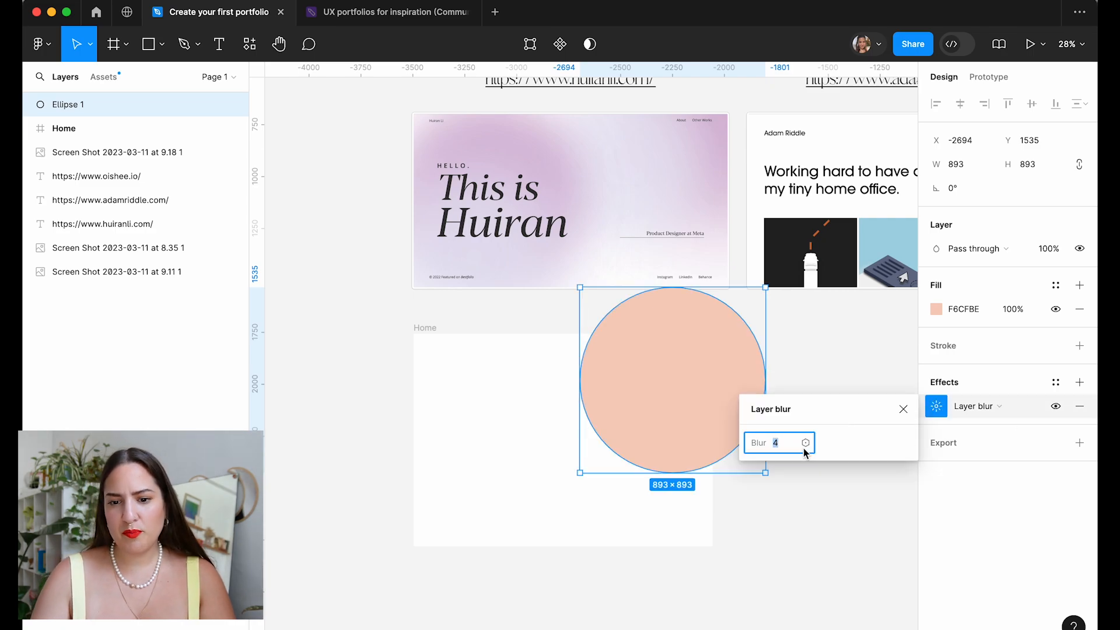
{"action": "key", "text": "Return"}
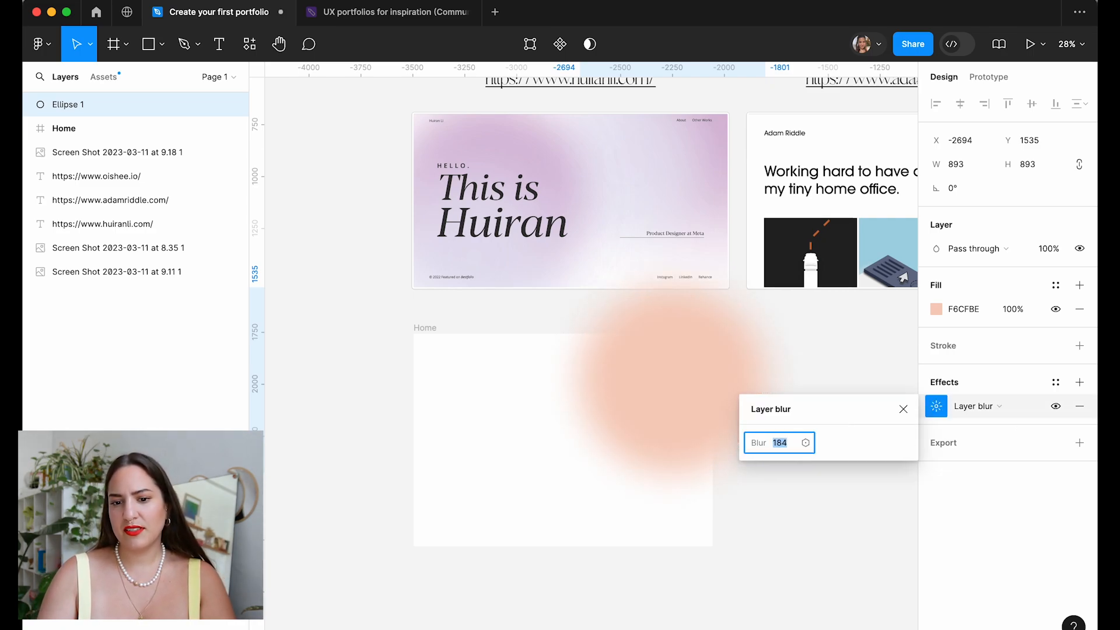
{"action": "type", "text": "564"}
{"action": "key", "text": "Return"}
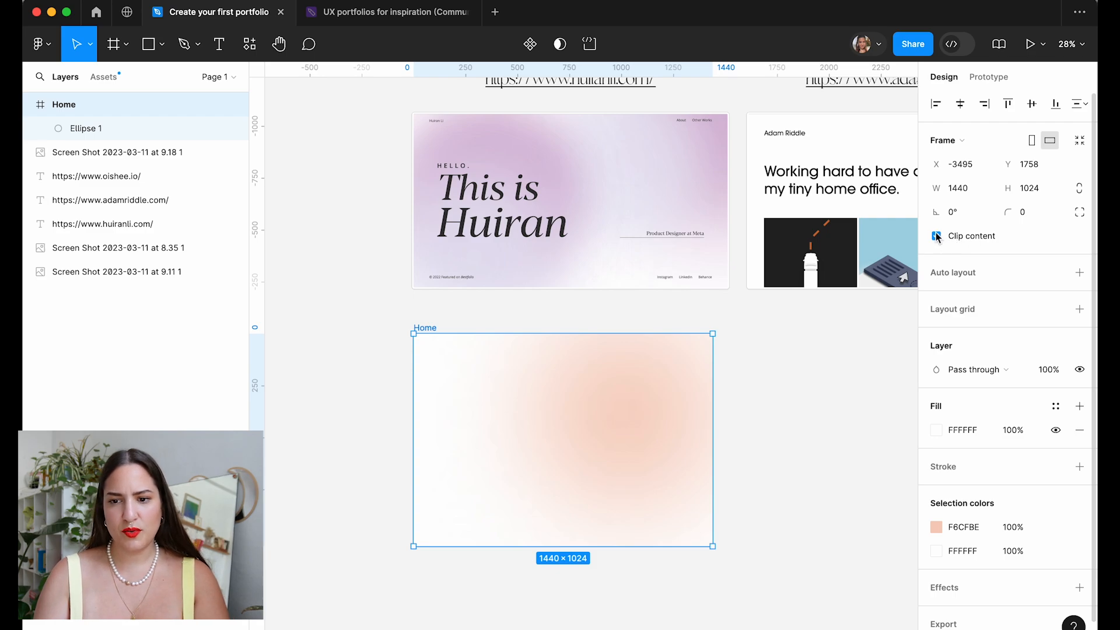
Duplicate the blurred circle, shrink the copy to 633 and move it toward the top-right.
{"action": "left_click", "coordinate": [937, 236]}
{"action": "left_click", "coordinate": [937, 237]}
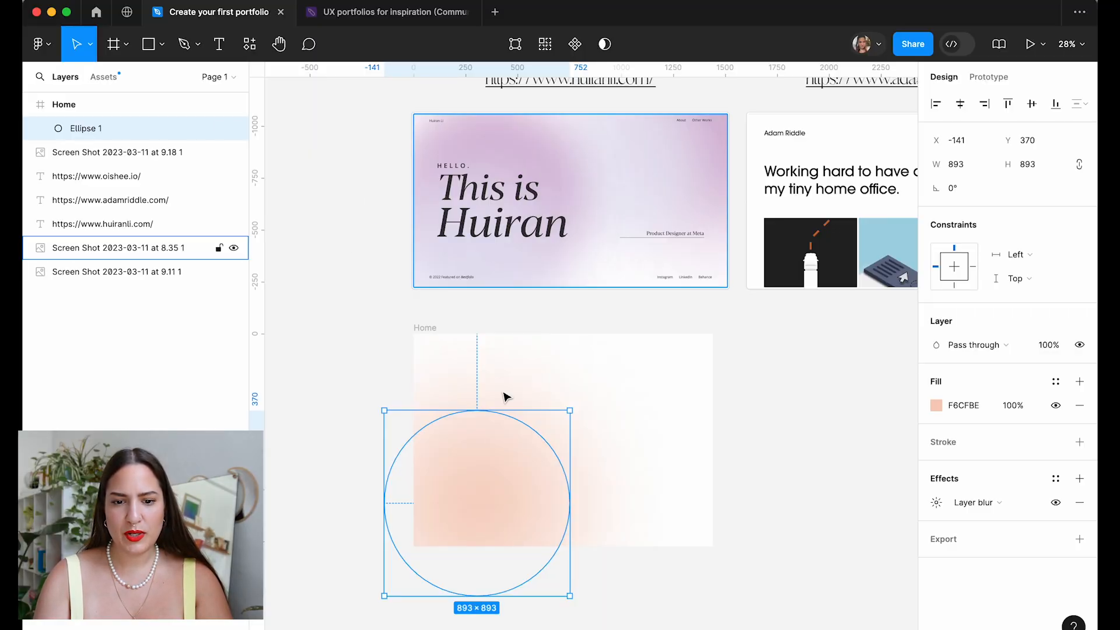
{"action": "left_click_drag", "start_coordinate": [443, 523], "coordinate": [689, 374]}
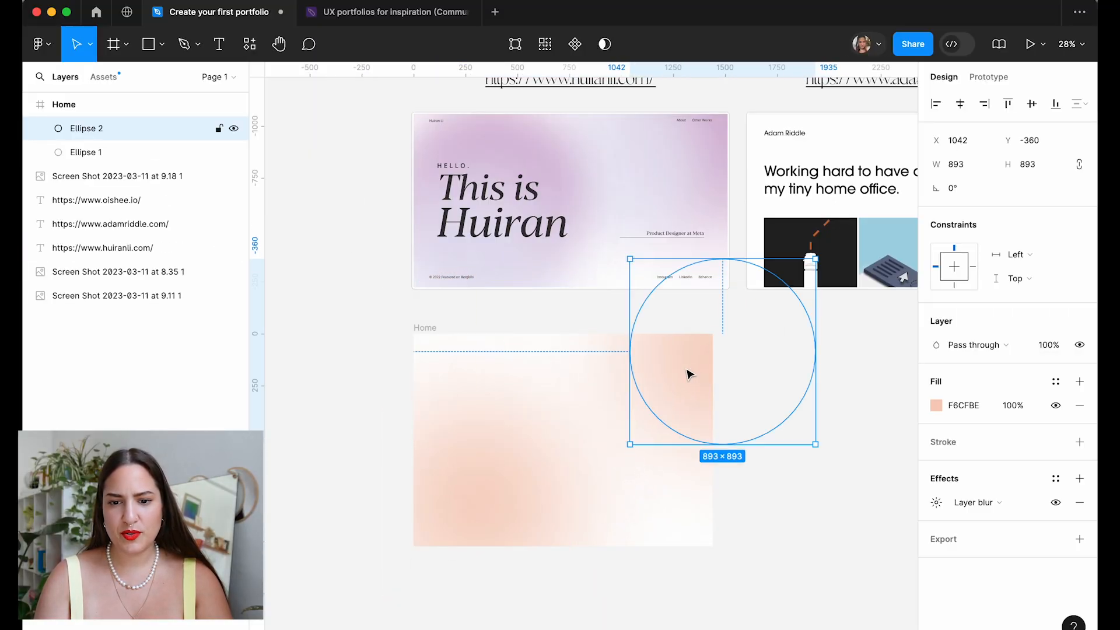
{"action": "left_click_drag", "start_coordinate": [819, 446], "coordinate": [790, 412]}
{"action": "left_click_drag", "start_coordinate": [697, 345], "coordinate": [685, 356]}
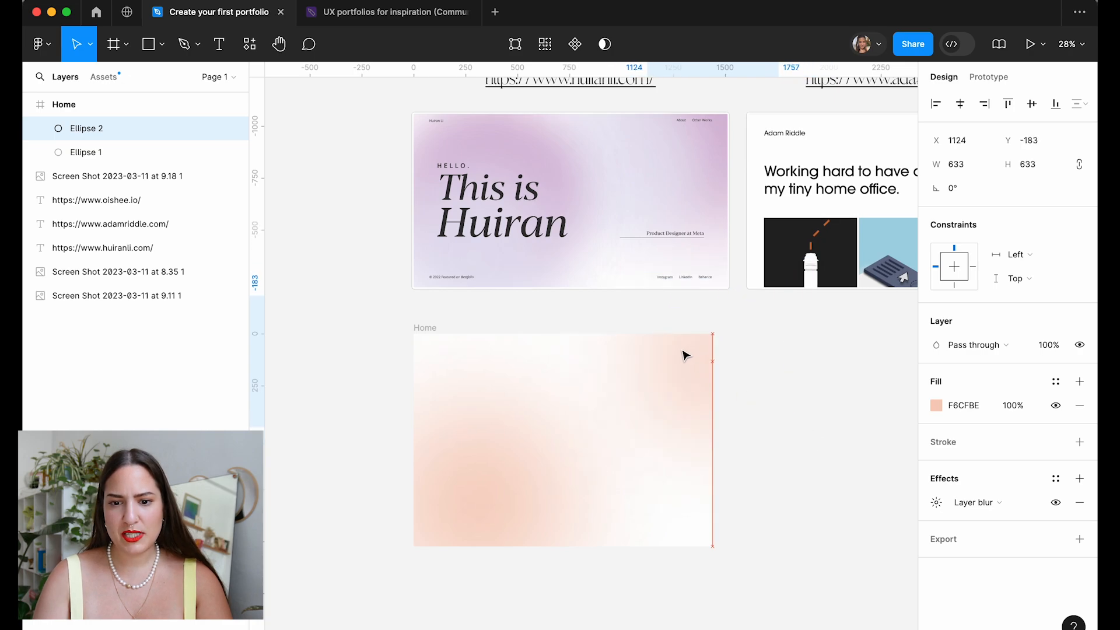
{"action": "key", "text": "Escape"}
{"action": "scroll", "coordinate": [817, 436], "scroll_direction": "down", "scroll_amount": 3}
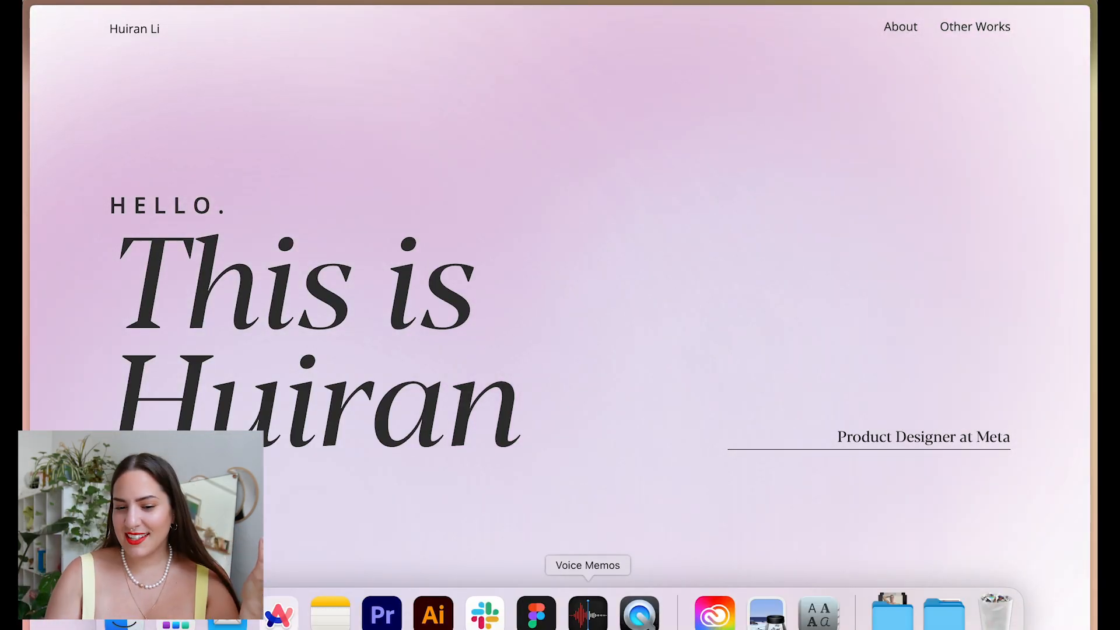
{"action": "left_click", "coordinate": [532, 609]}
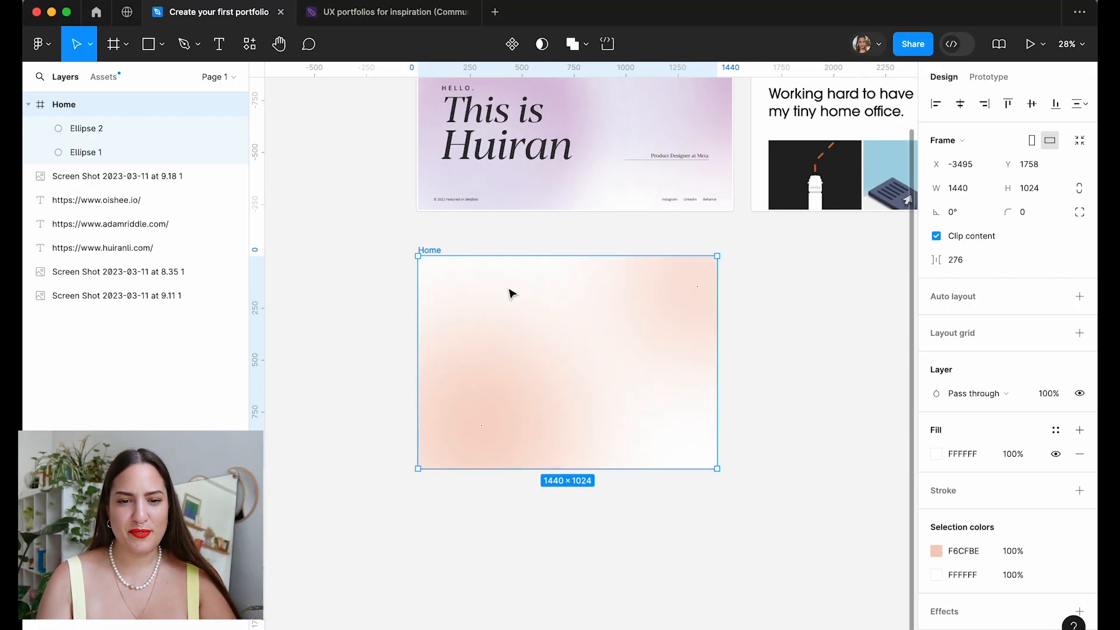
Duplicate the Home frame directly below the original.
{"action": "scroll", "coordinate": [558, 260], "scroll_direction": "down", "scroll_amount": 3}
{"action": "left_click_drag", "start_coordinate": [495, 264], "coordinate": [495, 406]}
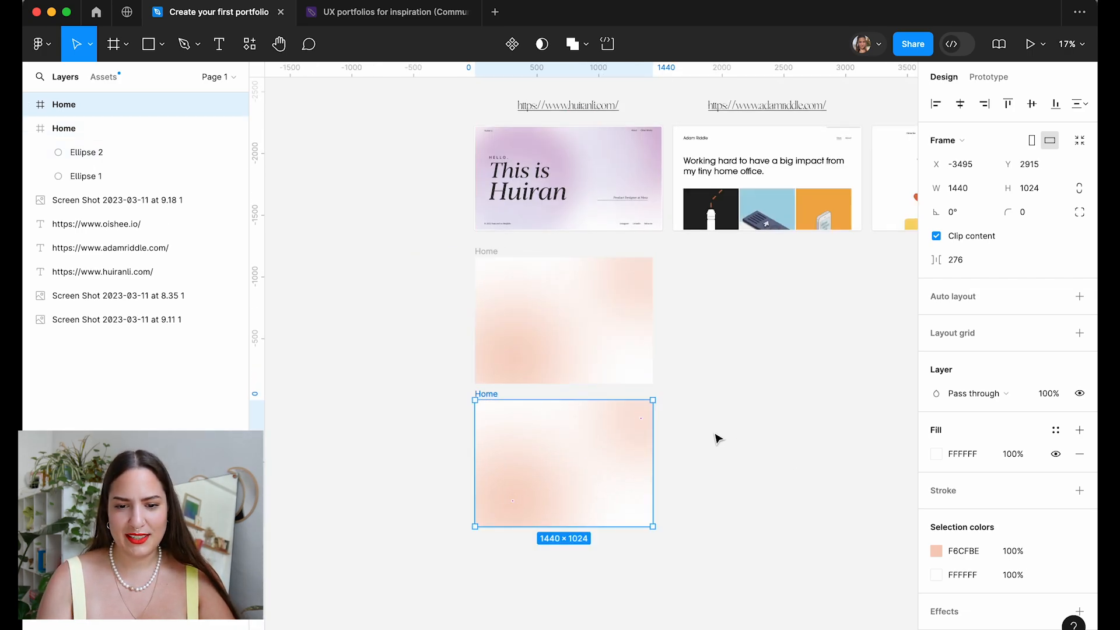
{"action": "left_click", "coordinate": [717, 436]}
In the copy, move the large circle up-left and the smaller circle down.
{"action": "scroll", "coordinate": [633, 497], "scroll_direction": "up", "scroll_amount": 3}
{"action": "scroll", "coordinate": [633, 500], "scroll_direction": "left", "scroll_amount": 1}
{"action": "scroll", "coordinate": [633, 499], "scroll_direction": "up", "scroll_amount": 1}
{"action": "left_click", "coordinate": [507, 568]}
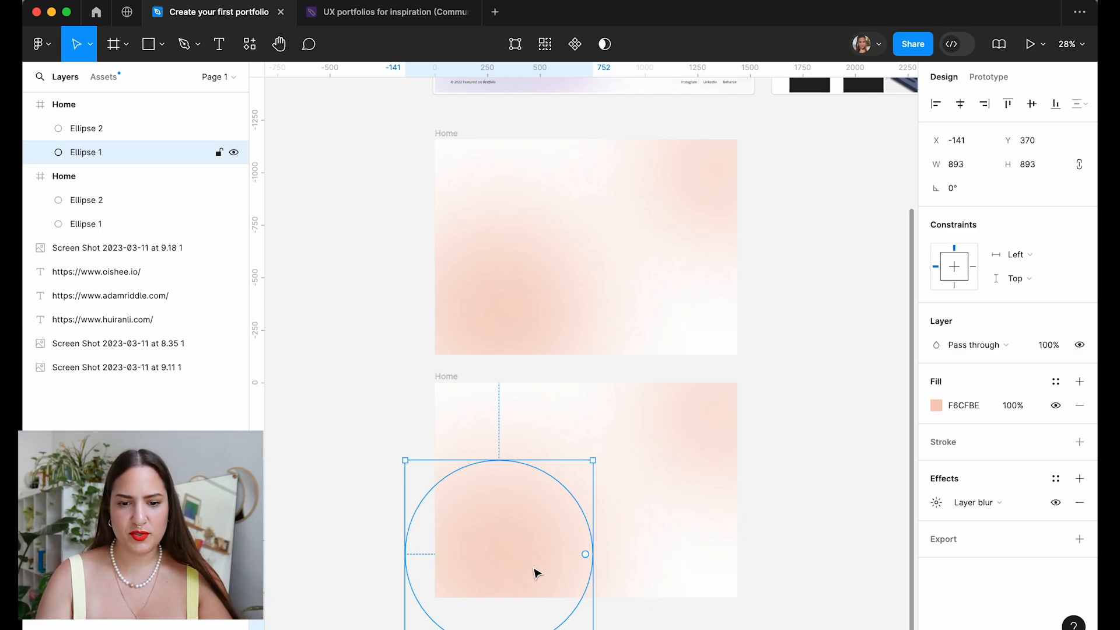
{"action": "left_click_drag", "start_coordinate": [508, 515], "coordinate": [491, 429]}
{"action": "left_click", "coordinate": [1030, 403]}
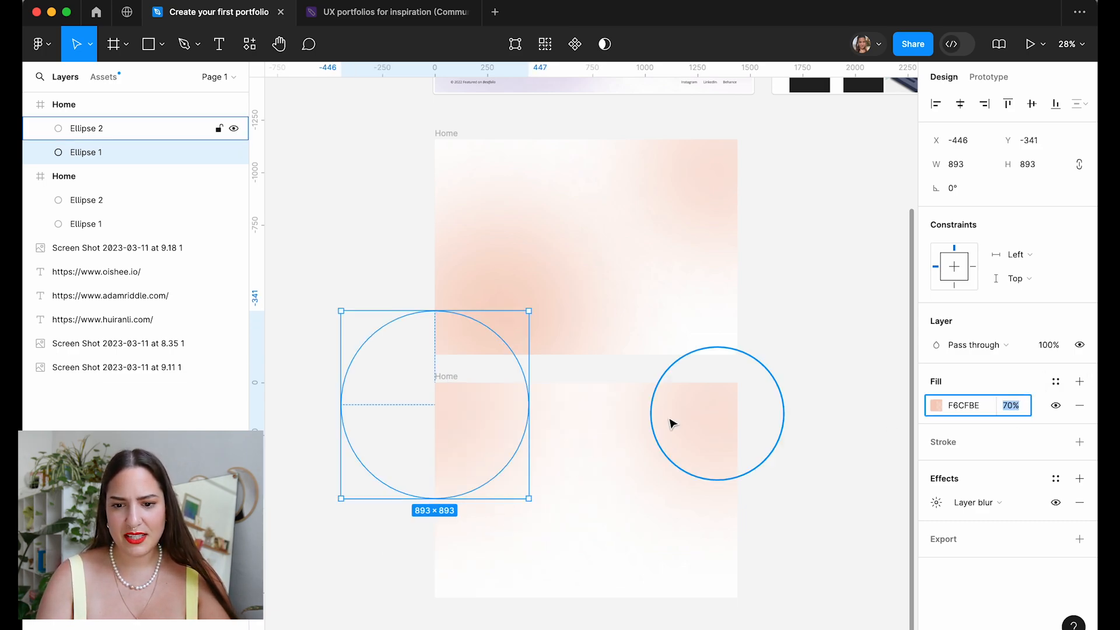
{"action": "left_click", "coordinate": [713, 432]}
{"action": "left_click_drag", "start_coordinate": [712, 454], "coordinate": [680, 548]}
Enlarge the copy's second circle to 864 across and select the upper Home frame.
{"action": "left_click_drag", "start_coordinate": [623, 582], "coordinate": [575, 629]}
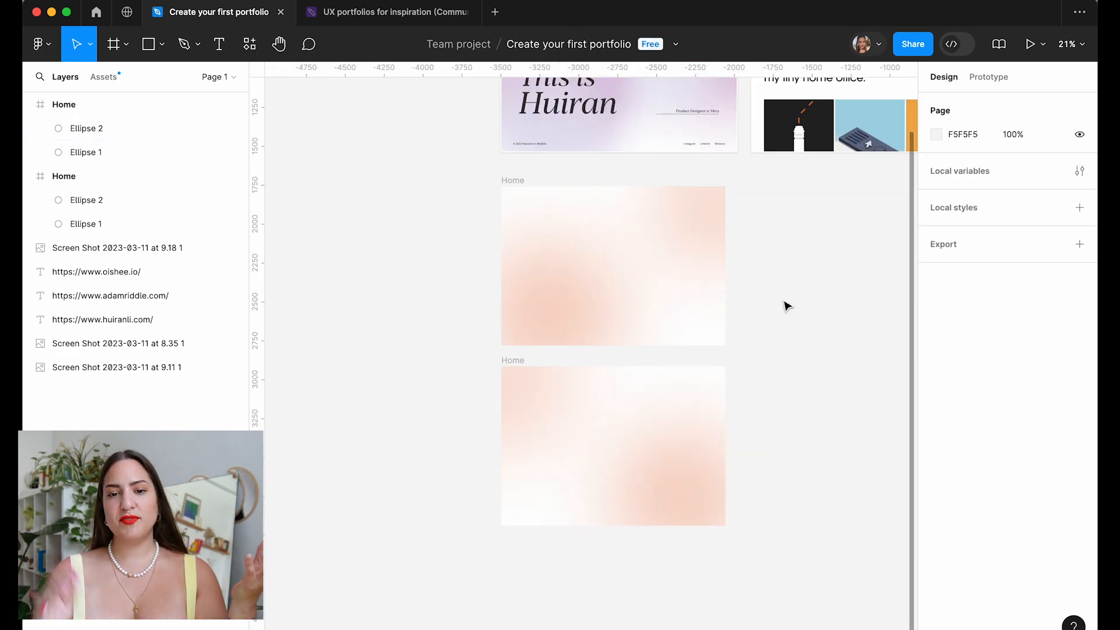
{"action": "left_click", "coordinate": [520, 181]}
{"action": "left_click", "coordinate": [518, 370]}
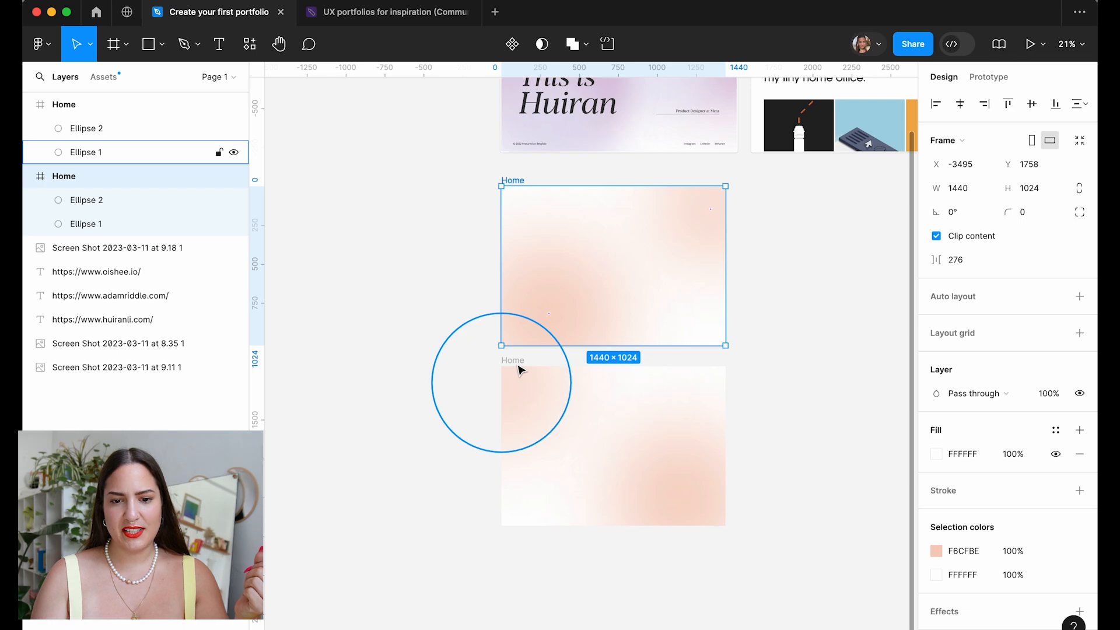
{"action": "left_click", "coordinate": [510, 182]}
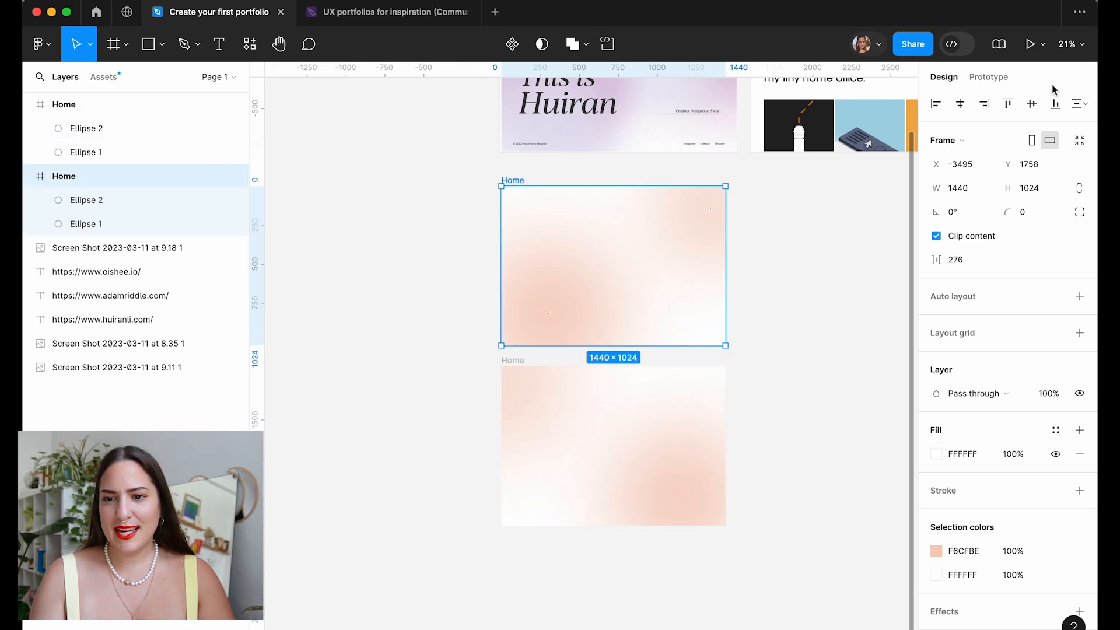
Link the top Home frame to its copy: after delay 1ms, smart animate, linear 3000ms.
{"action": "left_click", "coordinate": [992, 77]}
{"action": "left_click_drag", "start_coordinate": [726, 266], "coordinate": [613, 382]}
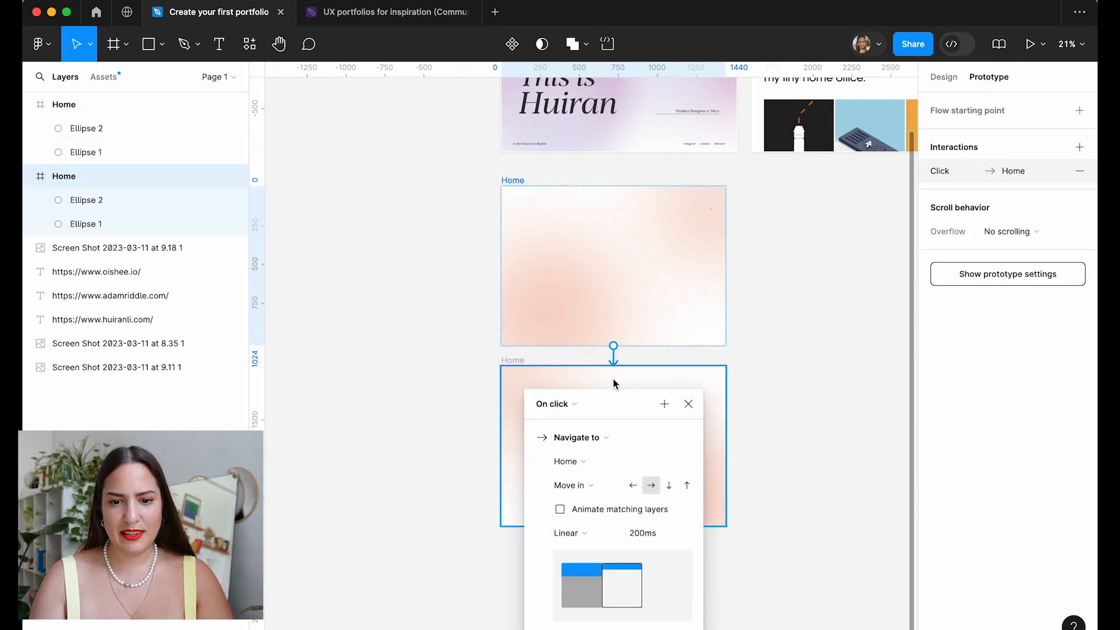
{"action": "left_click", "coordinate": [581, 405]}
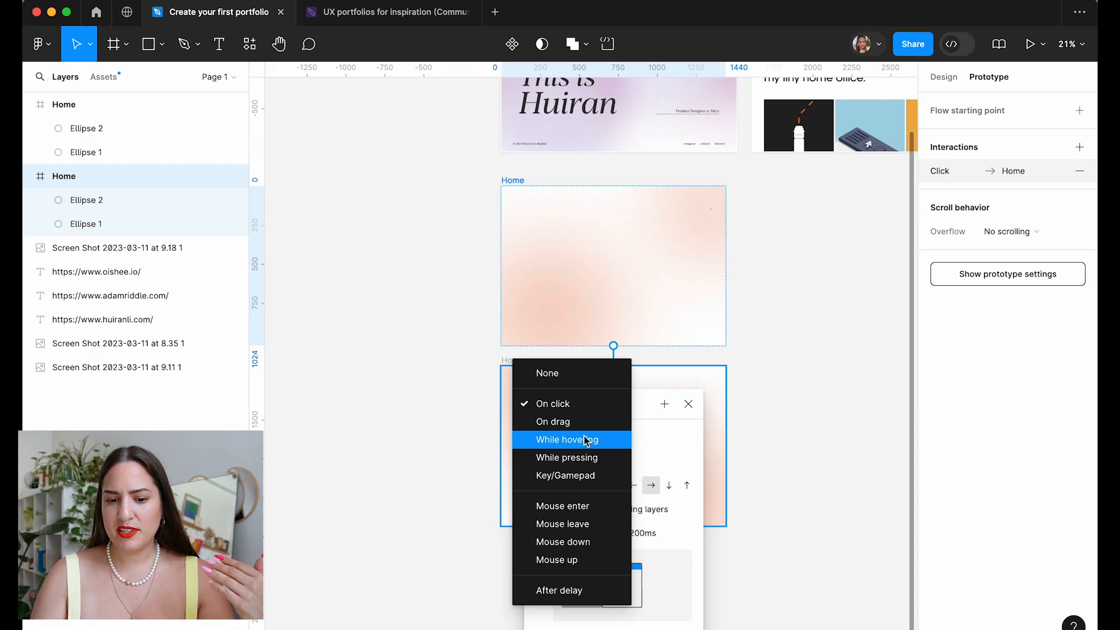
{"action": "left_click", "coordinate": [562, 590]}
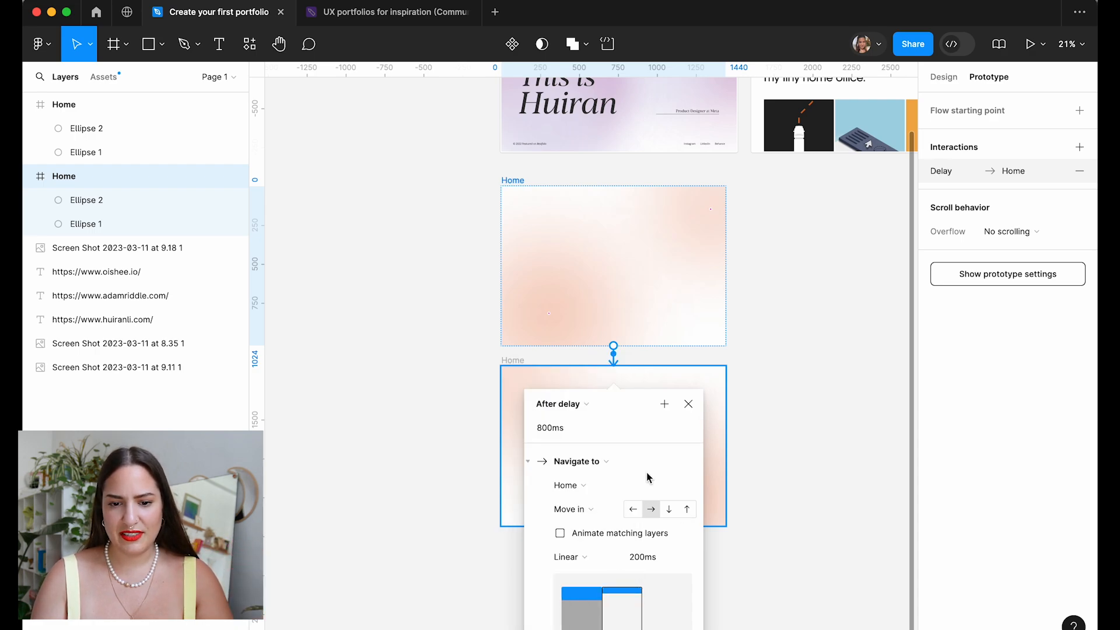
{"action": "left_click", "coordinate": [600, 435]}
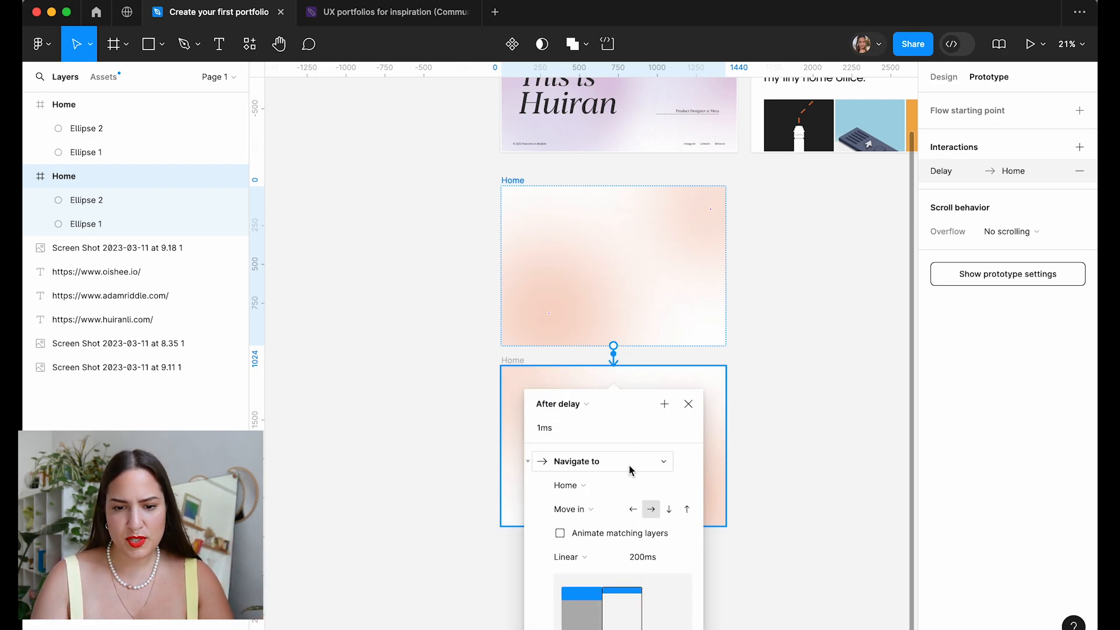
{"action": "scroll", "coordinate": [833, 429], "scroll_direction": "down", "scroll_amount": 3}
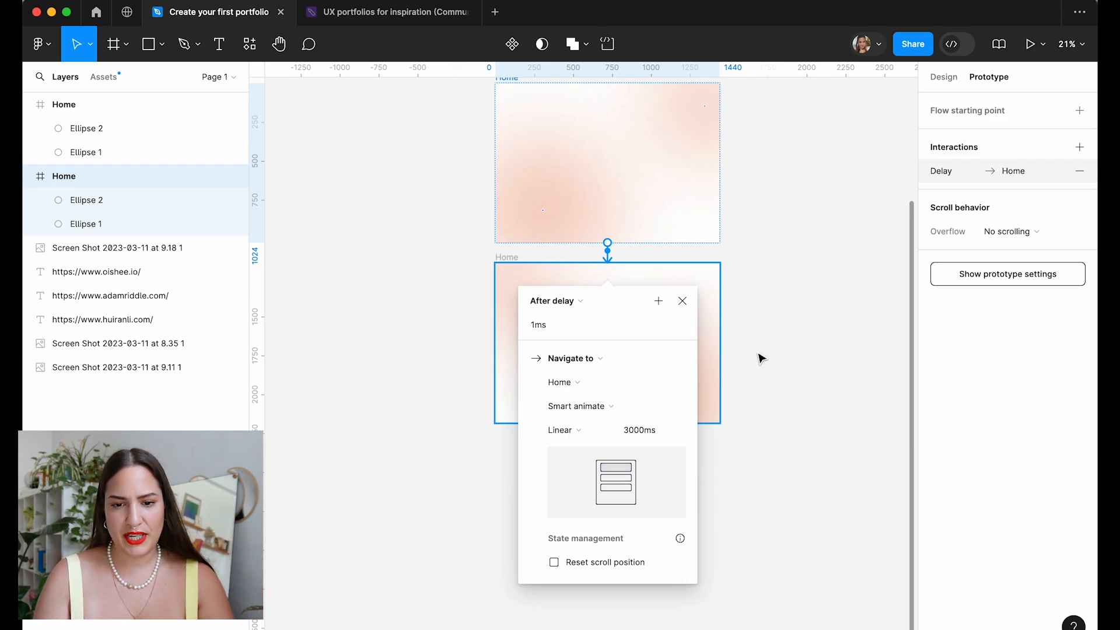
{"action": "left_click", "coordinate": [767, 317]}
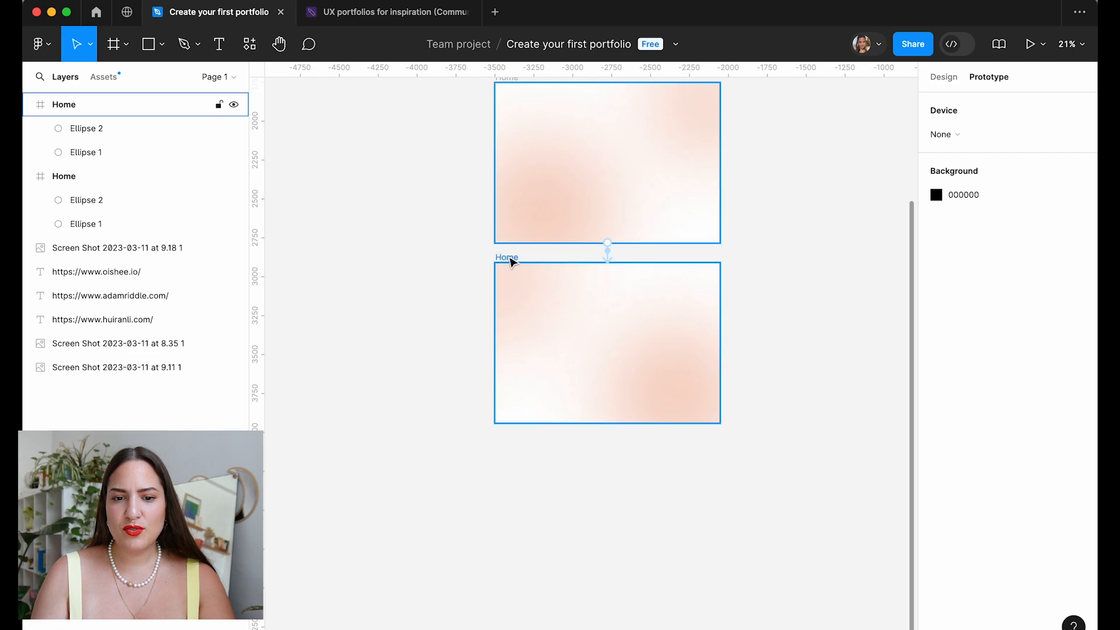
Rename the lower frame Home2 and preview the drifting peach gradient in presentation mode.
{"action": "left_click", "coordinate": [507, 258]}
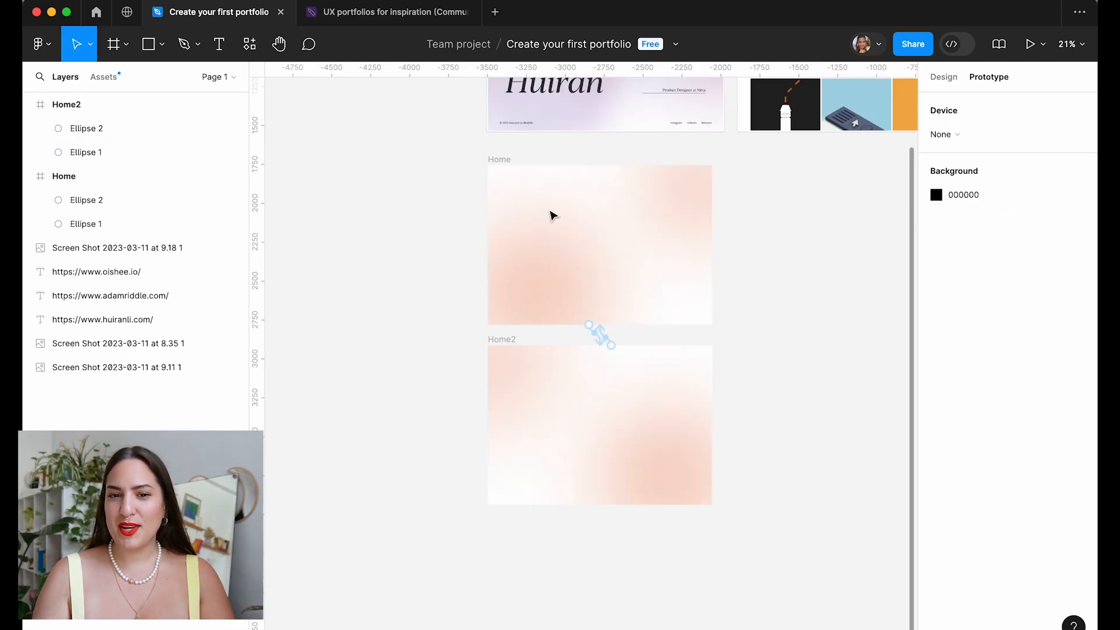
{"action": "left_click", "coordinate": [506, 162]}
{"action": "left_click", "coordinate": [1030, 45]}
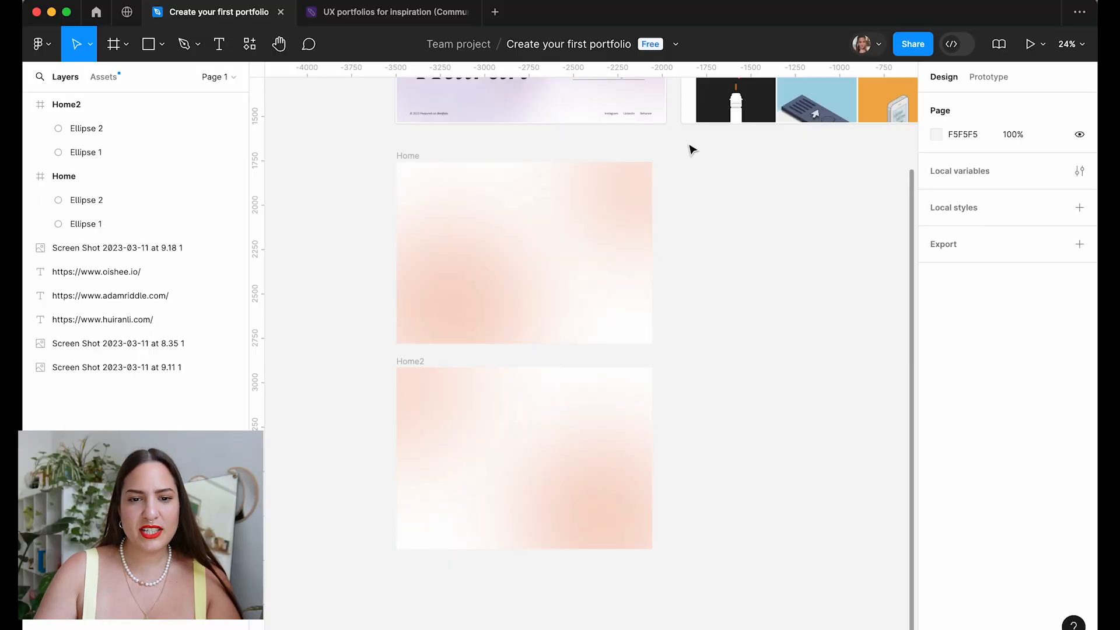
{"action": "left_click_drag", "start_coordinate": [691, 149], "coordinate": [338, 593]}
Combine both frames into a Gradient BG component set and move it level with the screenshots.
{"action": "left_click", "coordinate": [542, 47]}
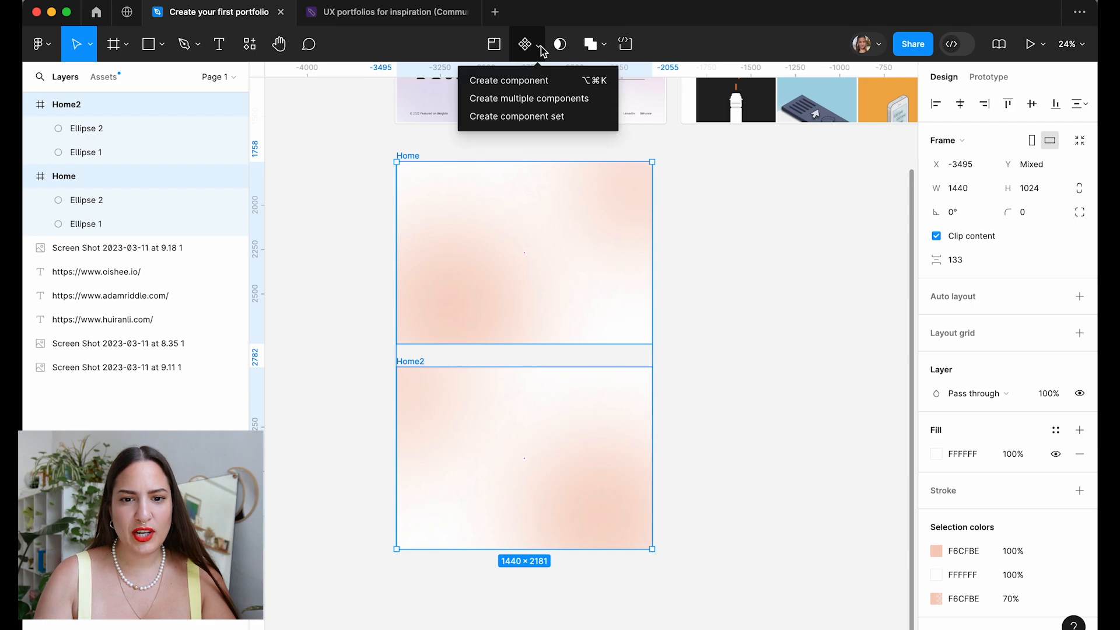
{"action": "left_click", "coordinate": [549, 117]}
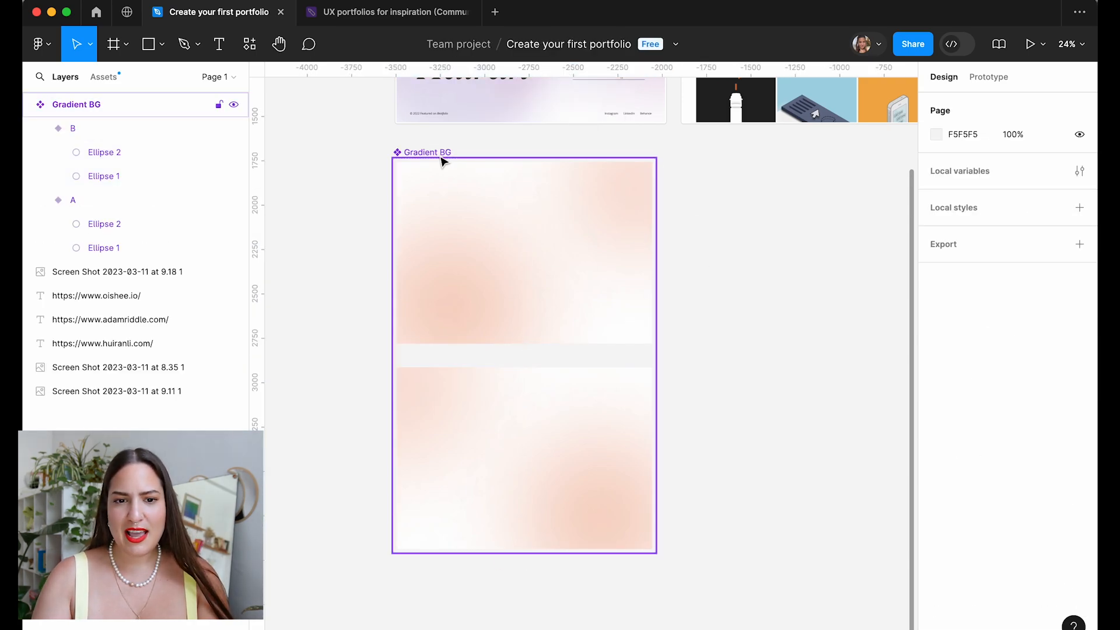
{"action": "left_click", "coordinate": [441, 161]}
{"action": "scroll", "coordinate": [435, 155], "scroll_direction": "down", "scroll_amount": 5}
{"action": "left_click_drag", "start_coordinate": [525, 182], "coordinate": [362, 97]}
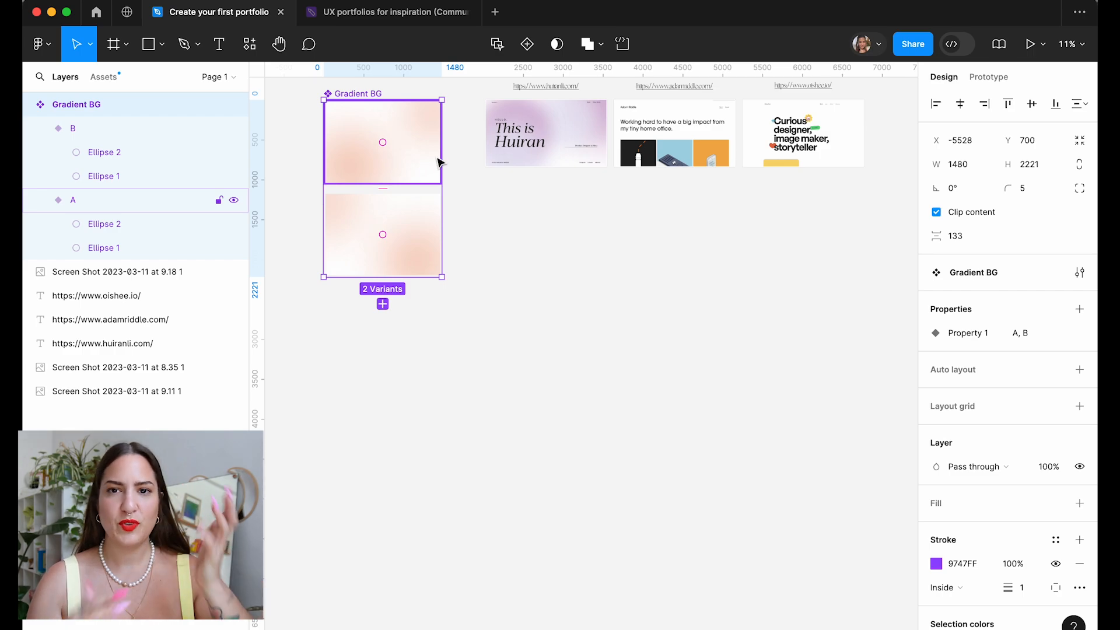
Place an instance of variant A on the canvas, then switch to the live portfolio in Arc.
{"action": "left_click", "coordinate": [354, 129]}
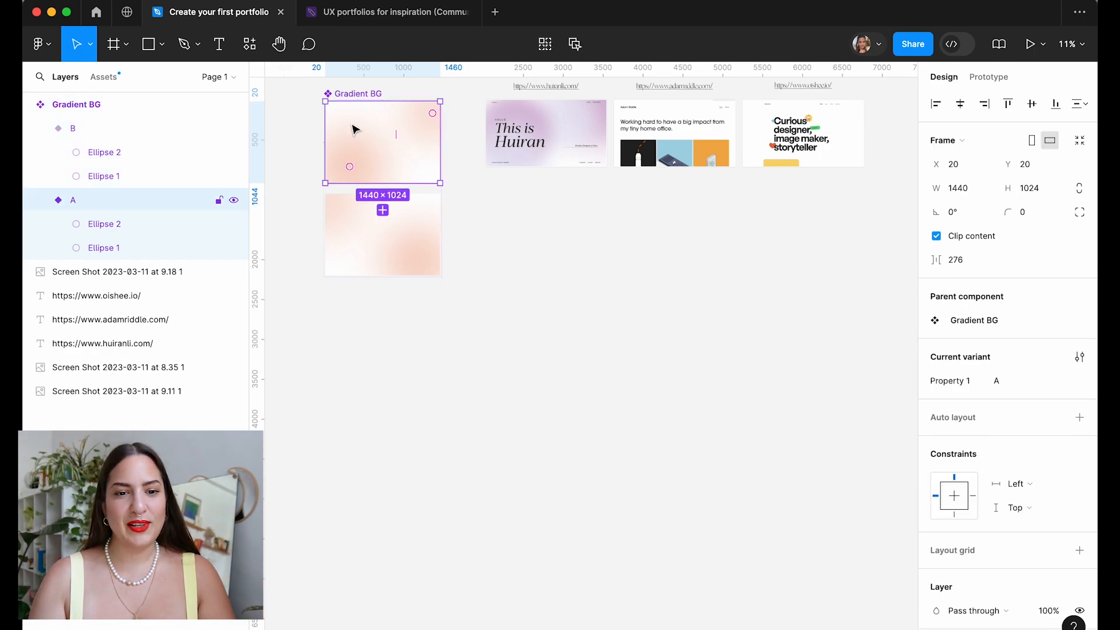
{"action": "left_click_drag", "start_coordinate": [363, 130], "coordinate": [522, 209]}
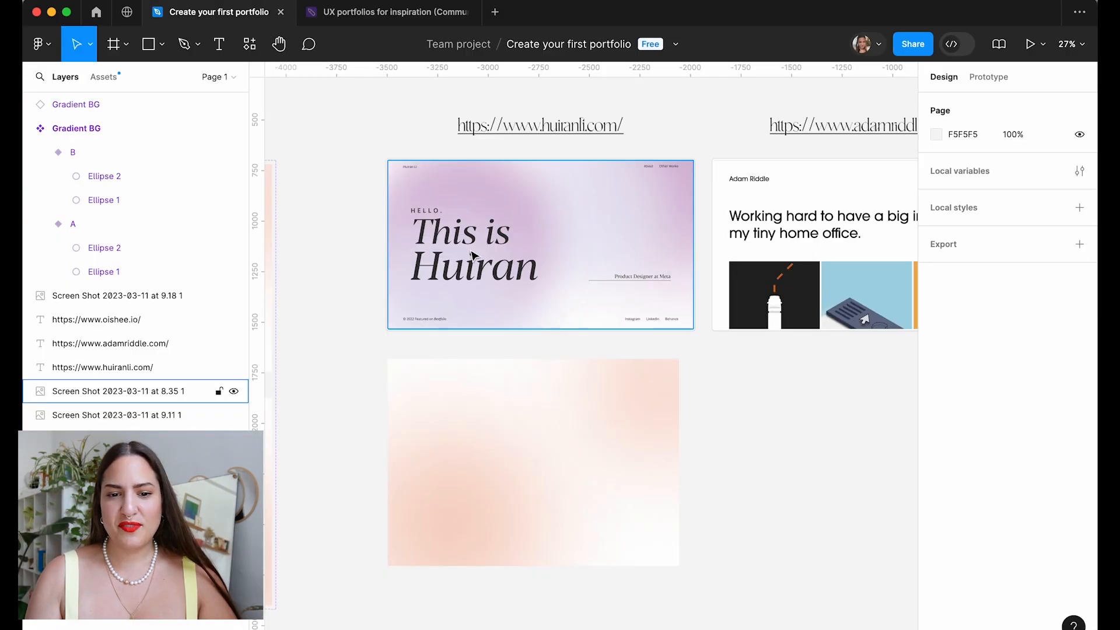
{"action": "scroll", "coordinate": [471, 253], "scroll_direction": "up", "scroll_amount": 5}
{"action": "mouse_move", "coordinate": [536, 629]}
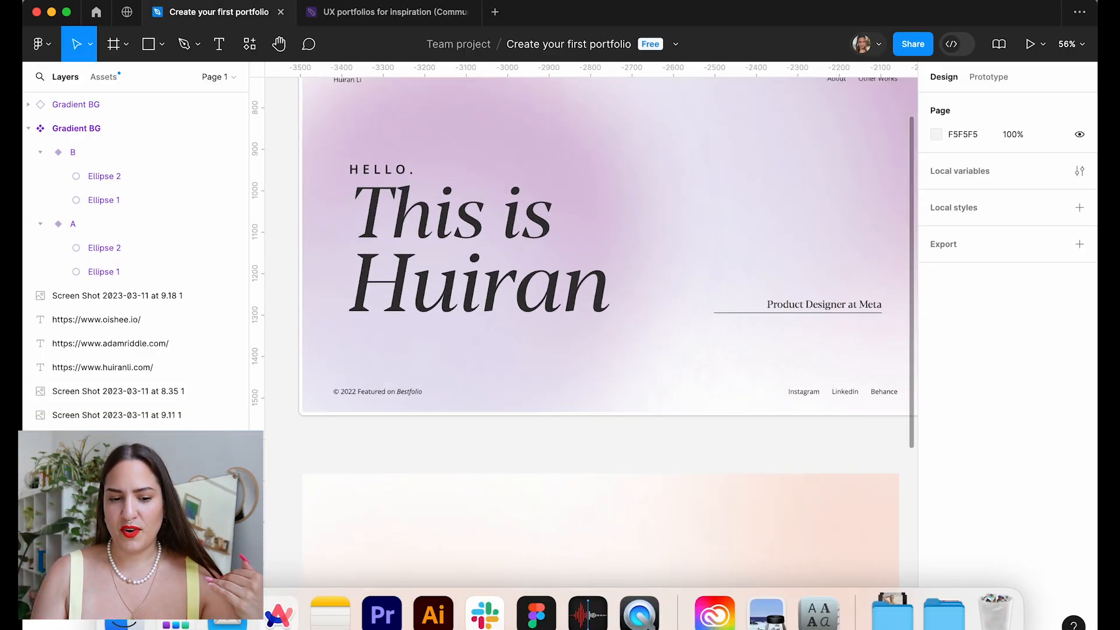
{"action": "left_click", "coordinate": [280, 618]}
Run the font-identifier extension on the live headline, revealing Blacker Pro Display.
{"action": "mouse_move", "coordinate": [25, 88]}
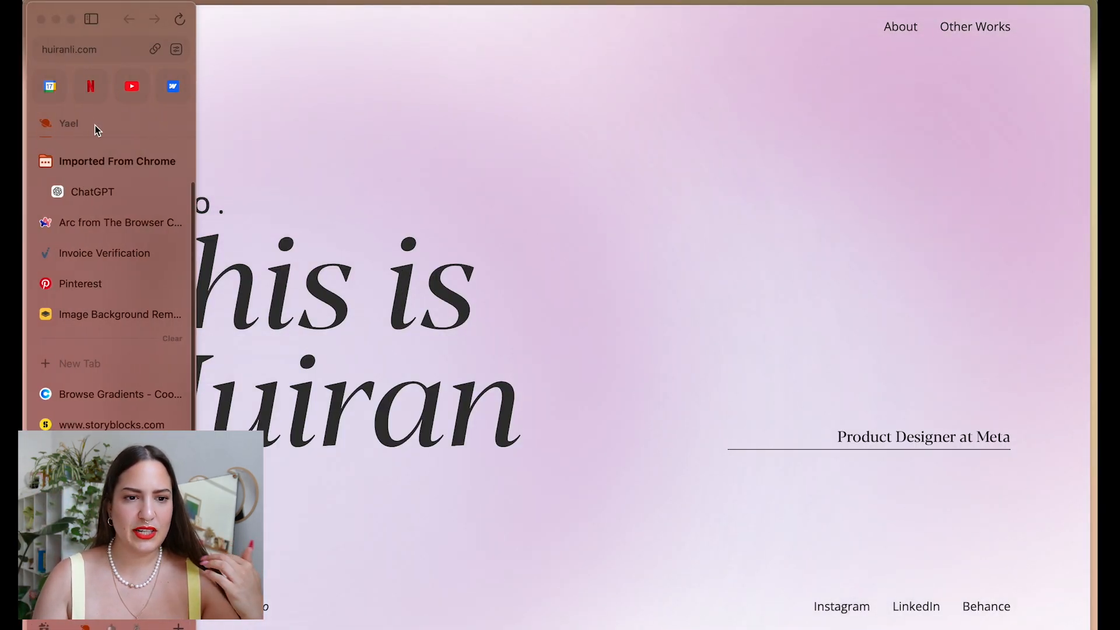
{"action": "left_click", "coordinate": [176, 49]}
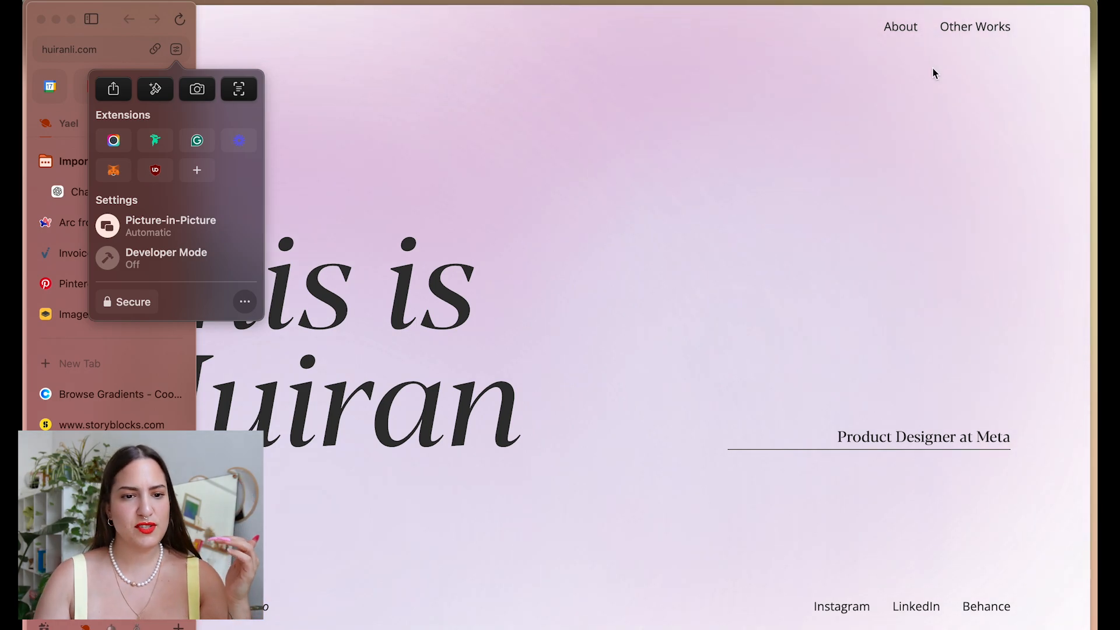
{"action": "left_click", "coordinate": [152, 140]}
{"action": "left_click", "coordinate": [524, 137]}
{"action": "mouse_move", "coordinate": [267, 284]}
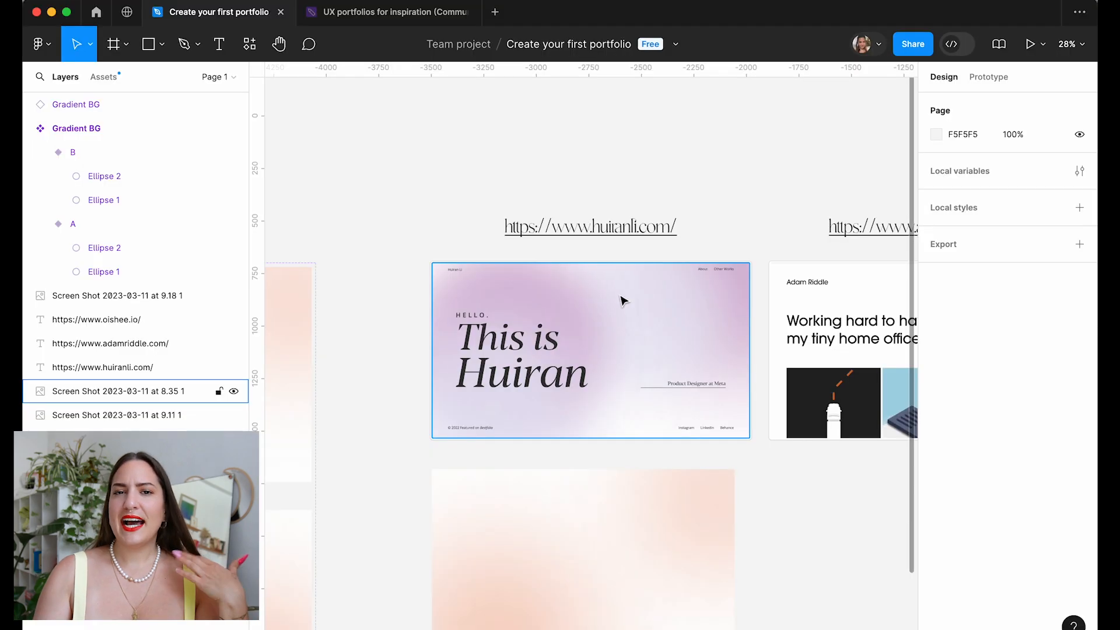
Copy the URL text onto the peach background and retype it as the headline.
{"action": "scroll", "coordinate": [606, 222], "scroll_direction": "down", "scroll_amount": 5}
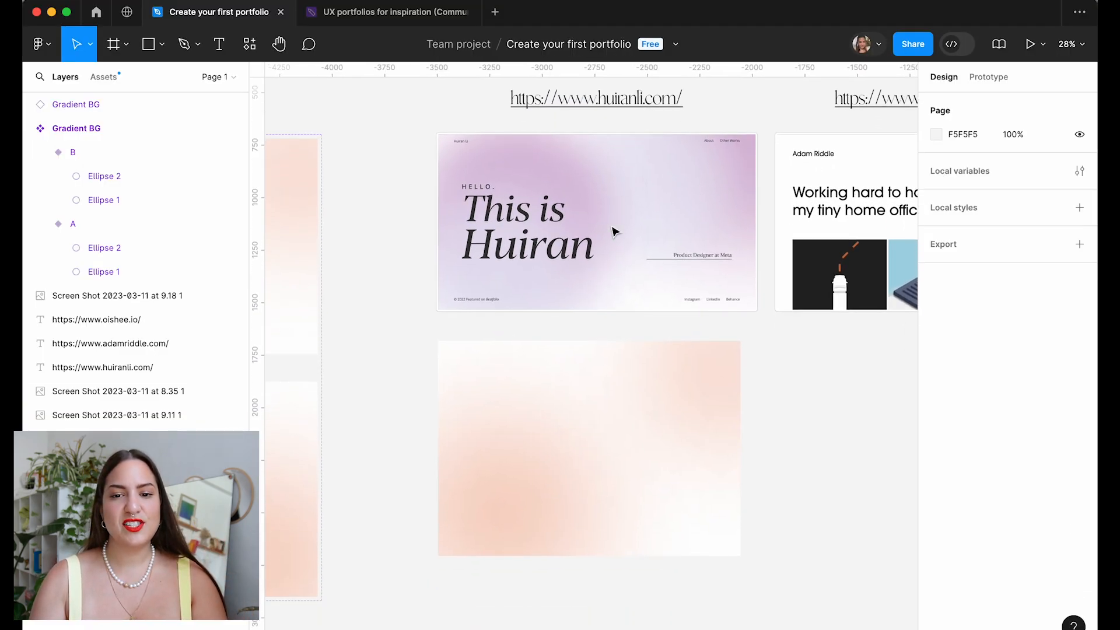
{"action": "left_click", "coordinate": [618, 102]}
{"action": "left_click_drag", "start_coordinate": [639, 105], "coordinate": [604, 428]}
{"action": "key", "text": "Return"}
{"action": "key", "text": "Escape"}
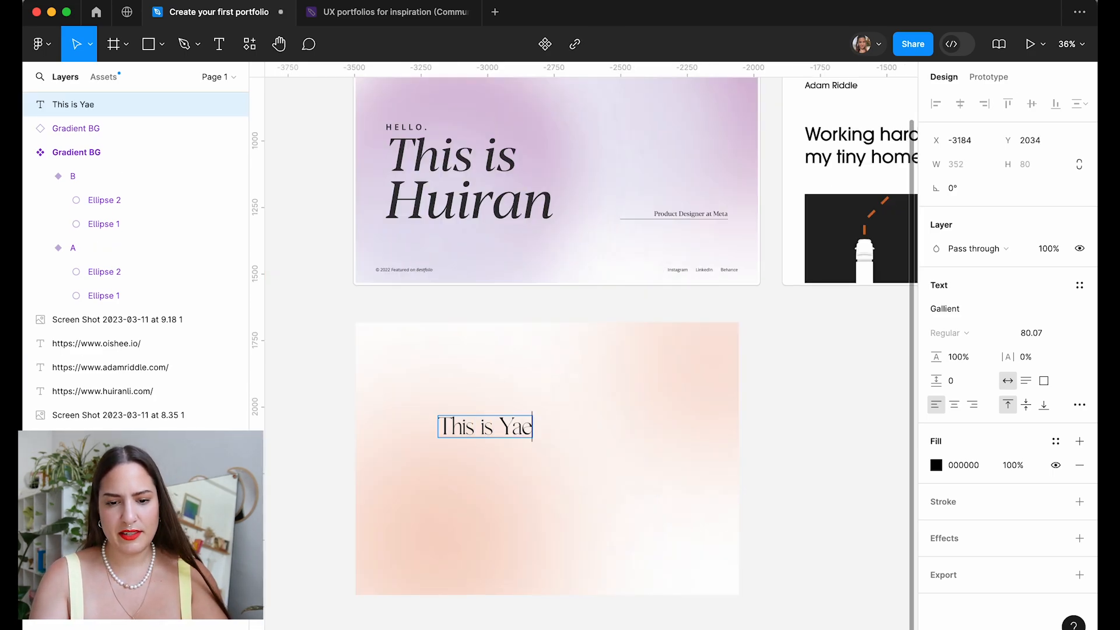
{"action": "type", "text": "li"}
{"action": "scroll", "coordinate": [453, 442], "scroll_direction": "up", "scroll_amount": 5}
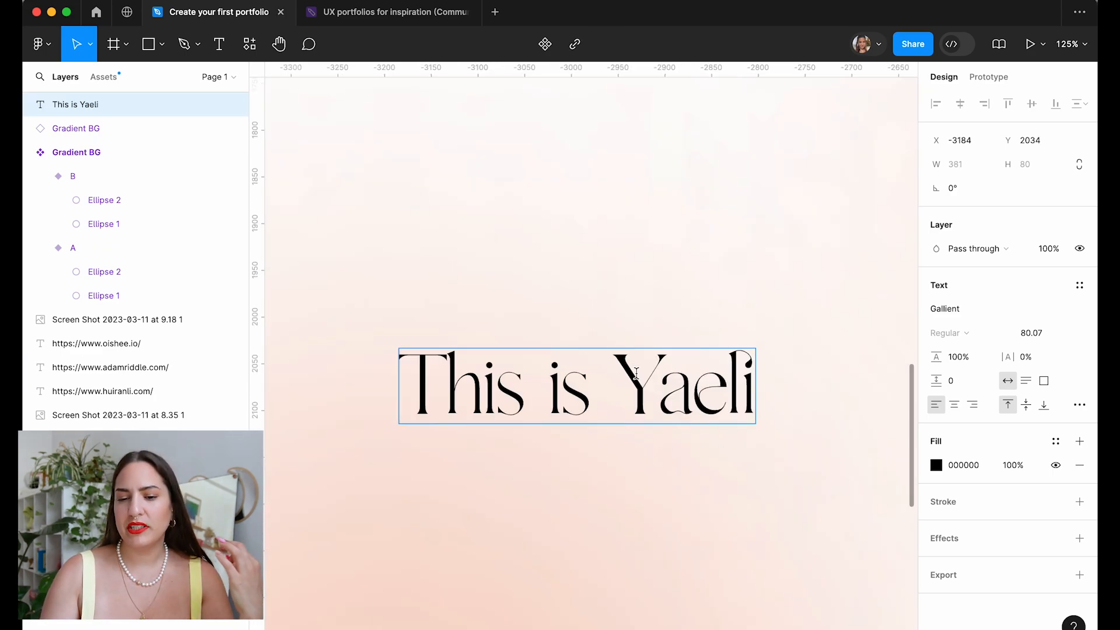
Lowercase the name's first letter, then group 'This is' with the name line.
{"action": "left_click_drag", "start_coordinate": [655, 383], "coordinate": [633, 379]}
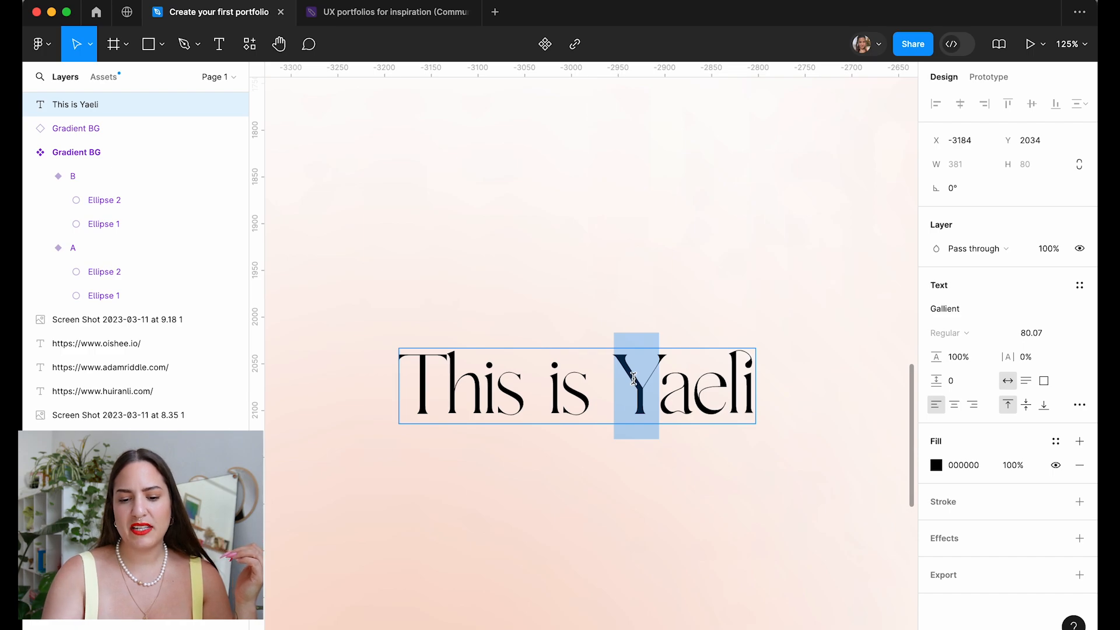
{"action": "type", "text": "y"}
{"action": "scroll", "coordinate": [703, 365], "scroll_direction": "down", "scroll_amount": 8}
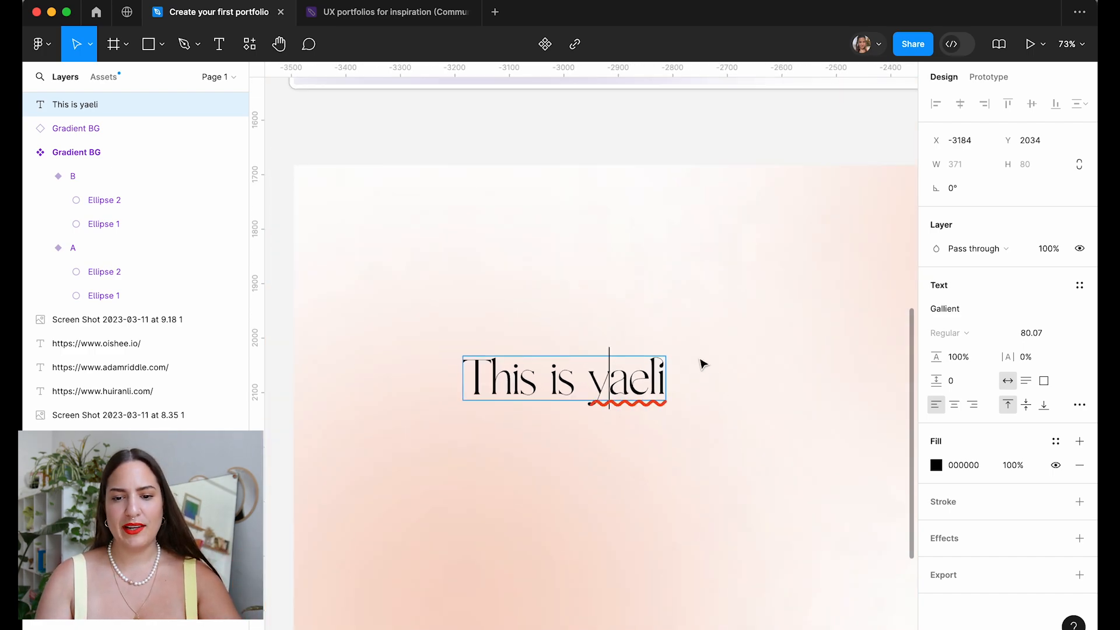
{"action": "key", "text": "Escape"}
{"action": "scroll", "coordinate": [703, 365], "scroll_direction": "right", "scroll_amount": 3}
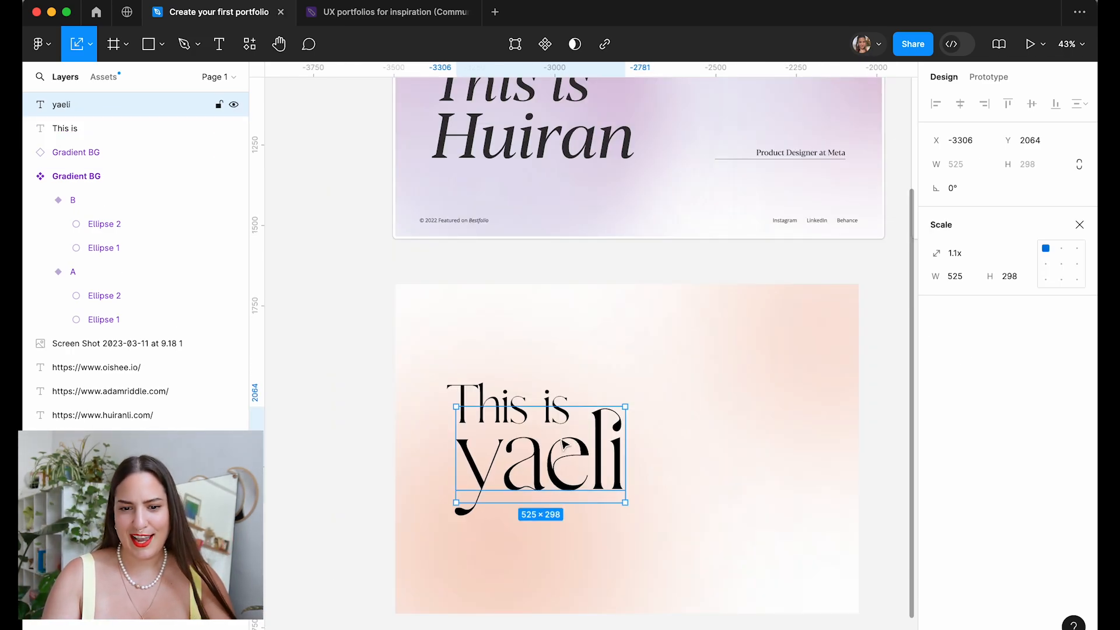
{"action": "left_click", "coordinate": [506, 404], "text": "shift"}
{"action": "key", "text": "super+g"}
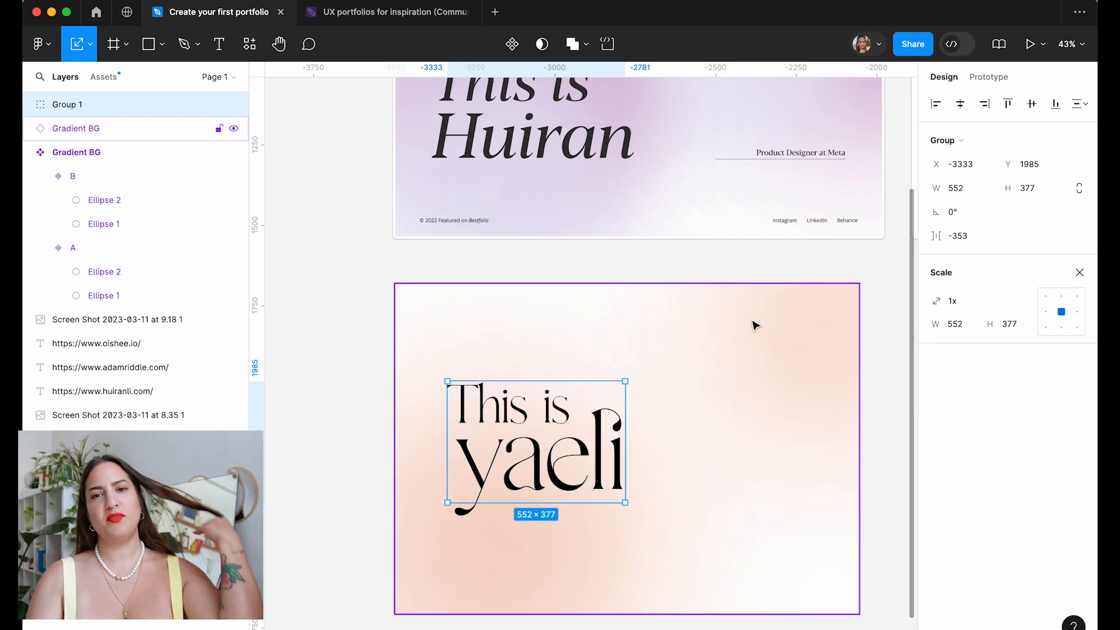
{"action": "scroll", "coordinate": [753, 323], "scroll_direction": "down", "scroll_amount": 5}
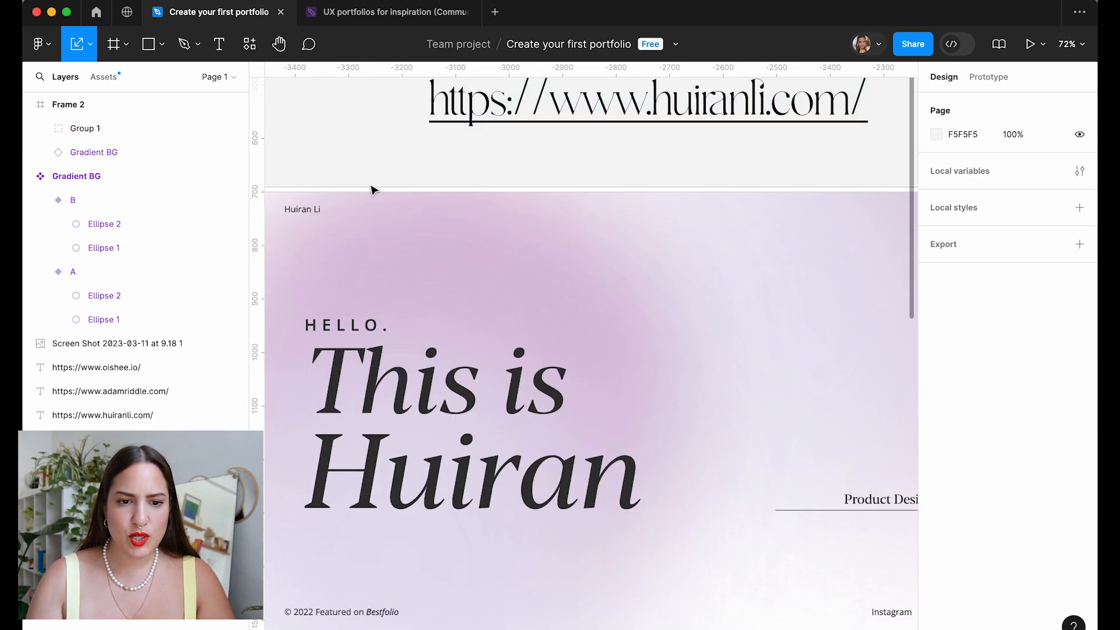
{"action": "scroll", "coordinate": [403, 228], "scroll_direction": "right", "scroll_amount": 3}
{"action": "scroll", "coordinate": [577, 227], "scroll_direction": "right", "scroll_amount": 1}
{"action": "scroll", "coordinate": [656, 213], "scroll_direction": "up", "scroll_amount": 5}
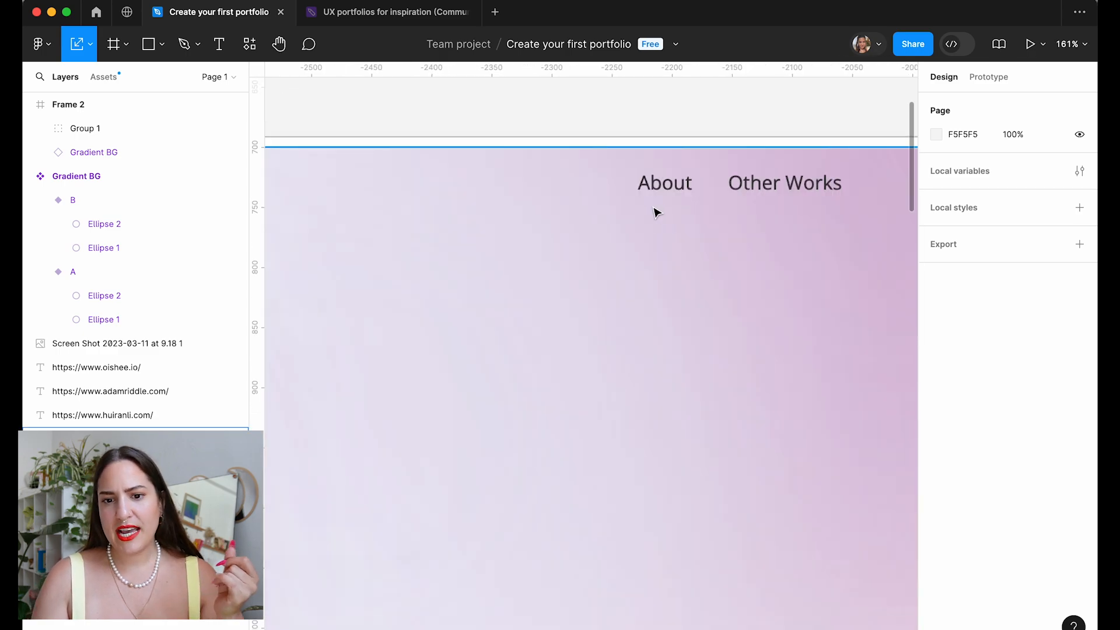
{"action": "scroll", "coordinate": [690, 228], "scroll_direction": "down", "scroll_amount": 5}
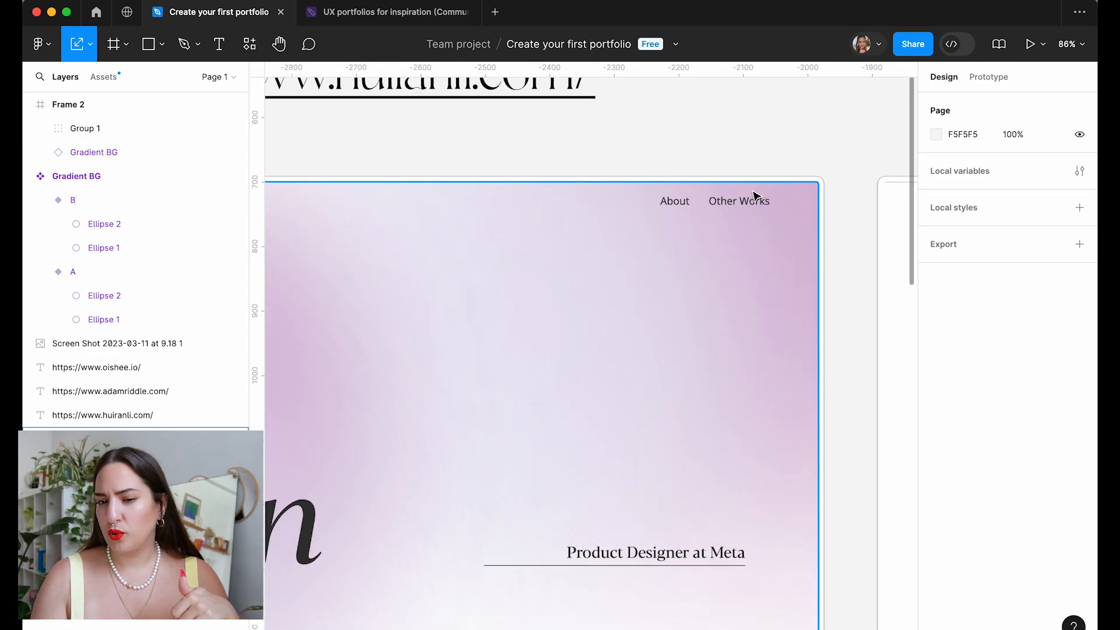
{"action": "scroll", "coordinate": [751, 210], "scroll_direction": "down", "scroll_amount": 4}
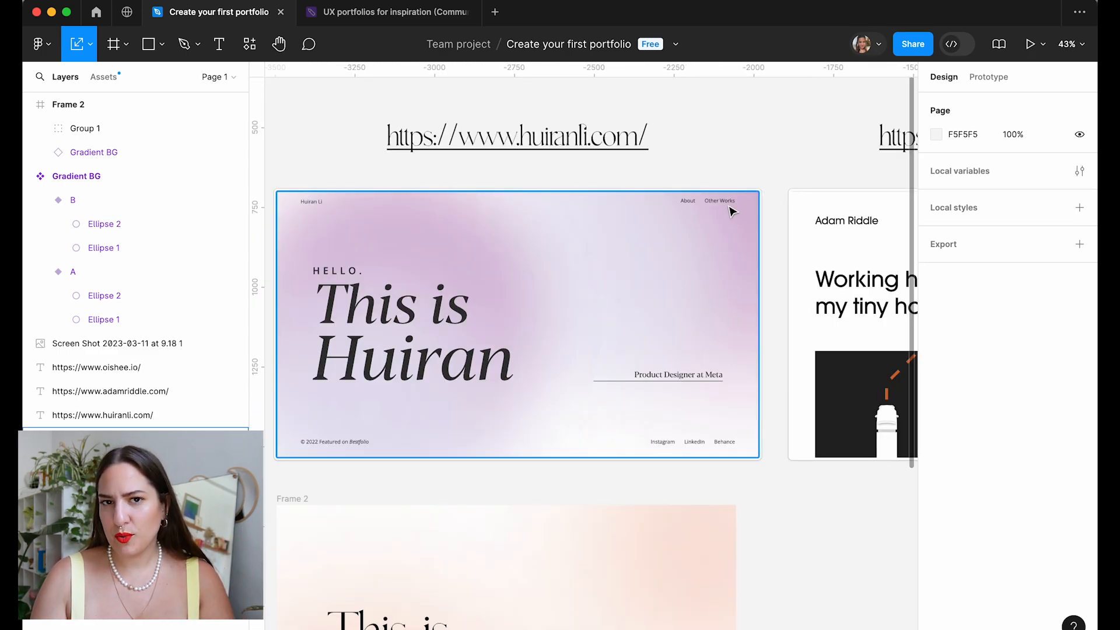
{"action": "scroll", "coordinate": [731, 211], "scroll_direction": "right", "scroll_amount": 6}
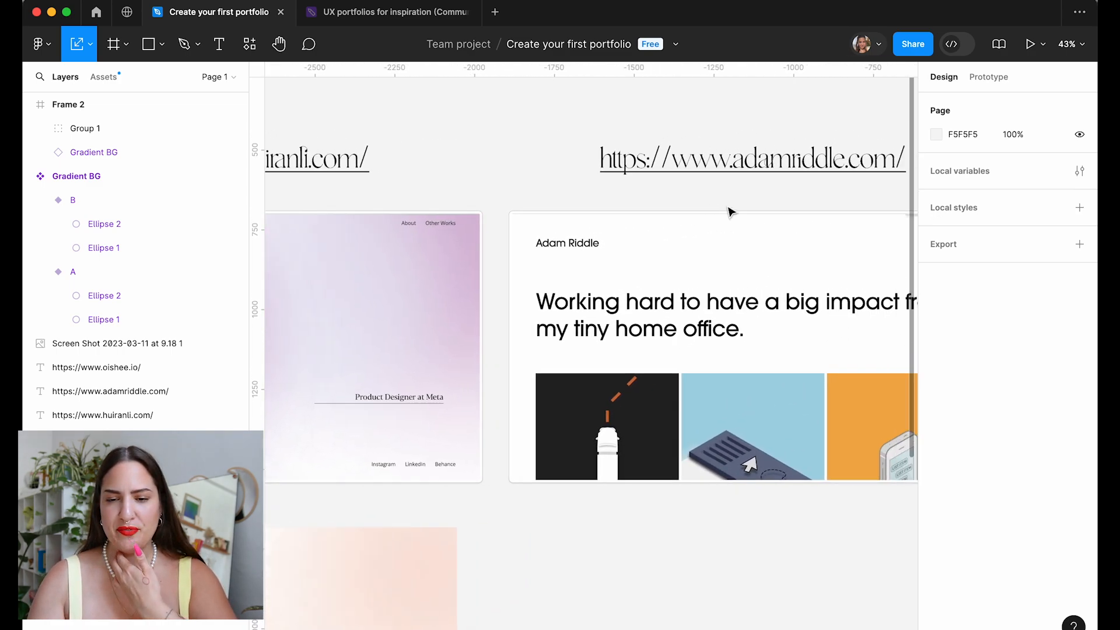
{"action": "scroll", "coordinate": [730, 211], "scroll_direction": "right", "scroll_amount": 2}
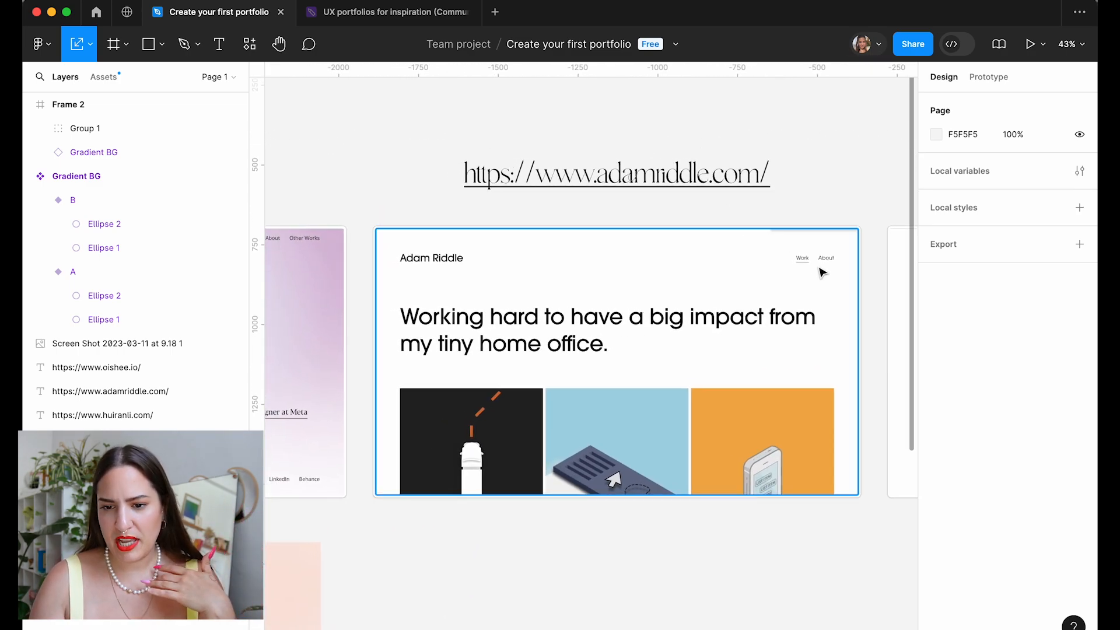
{"action": "scroll", "coordinate": [819, 270], "scroll_direction": "up", "scroll_amount": 4}
{"action": "scroll", "coordinate": [822, 272], "scroll_direction": "up", "scroll_amount": 1}
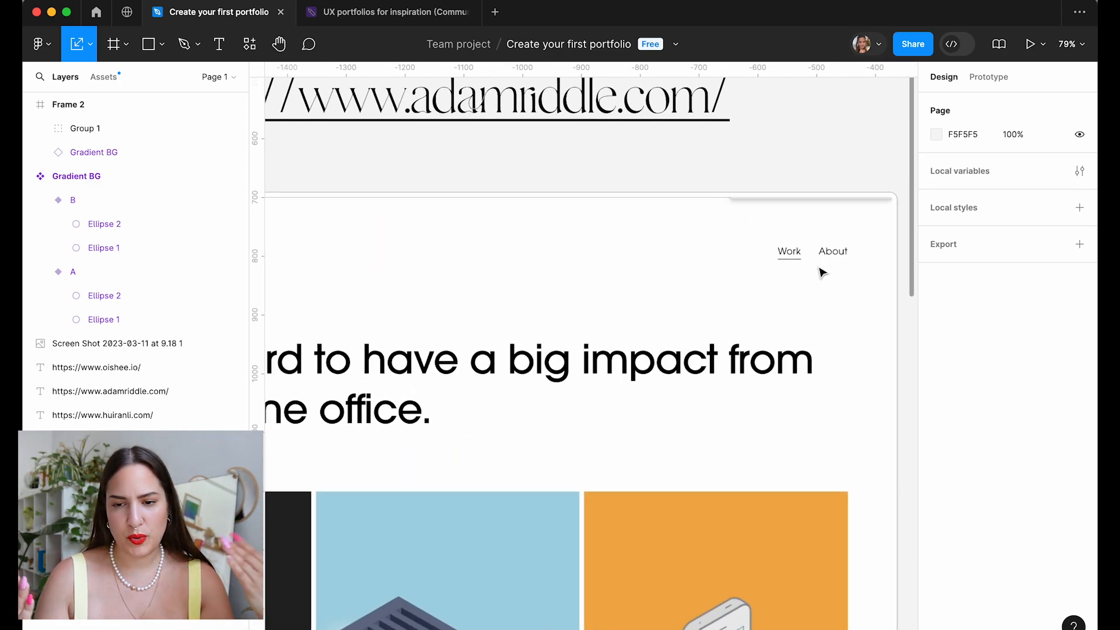
{"action": "scroll", "coordinate": [820, 270], "scroll_direction": "down", "scroll_amount": 1}
{"action": "scroll", "coordinate": [820, 270], "scroll_direction": "right", "scroll_amount": 10}
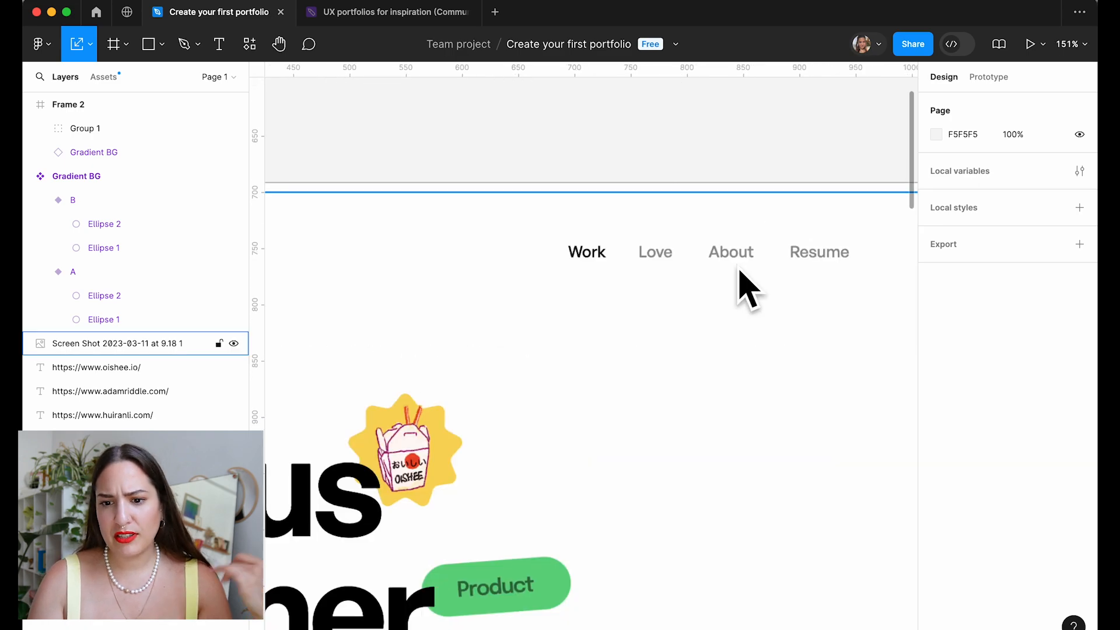
{"action": "scroll", "coordinate": [700, 302], "scroll_direction": "down", "scroll_amount": 5}
{"action": "scroll", "coordinate": [700, 302], "scroll_direction": "left", "scroll_amount": 10}
{"action": "scroll", "coordinate": [700, 300], "scroll_direction": "down", "scroll_amount": 3}
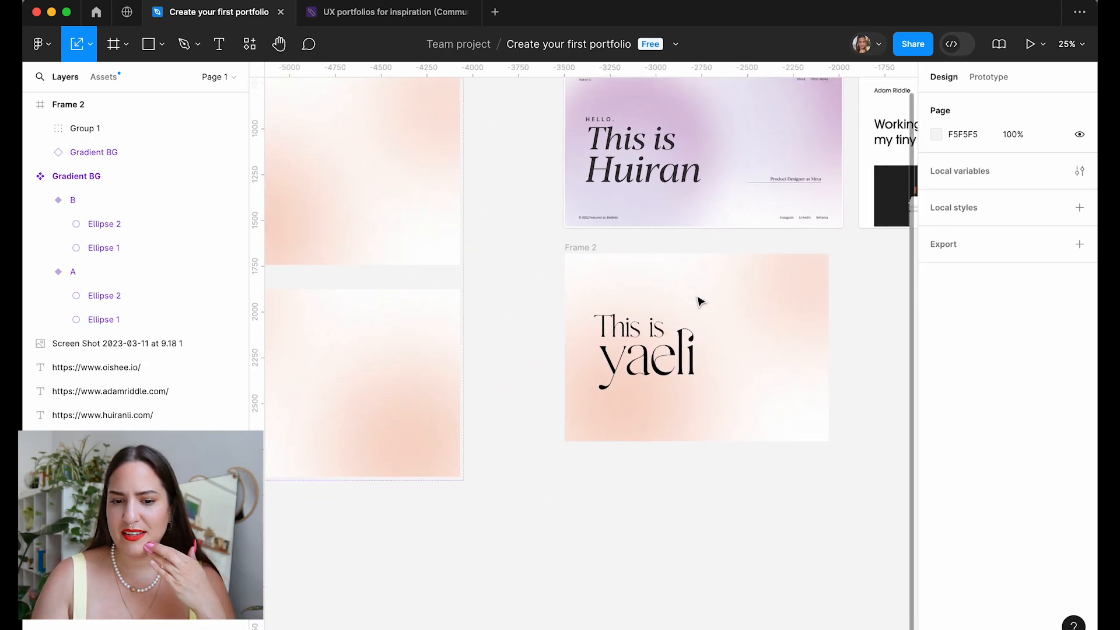
{"action": "scroll", "coordinate": [853, 328], "scroll_direction": "up", "scroll_amount": 4}
{"action": "scroll", "coordinate": [853, 330], "scroll_direction": "up", "scroll_amount": 5}
{"action": "scroll", "coordinate": [855, 325], "scroll_direction": "up", "scroll_amount": 5}
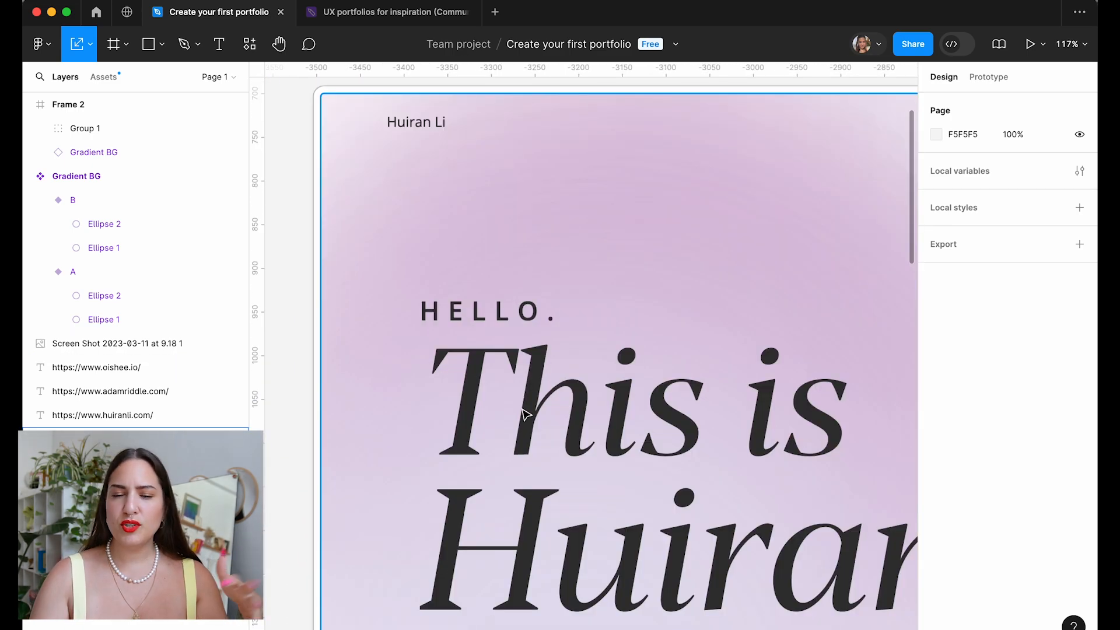
{"action": "scroll", "coordinate": [523, 413], "scroll_direction": "down", "scroll_amount": 4}
{"action": "scroll", "coordinate": [523, 413], "scroll_direction": "down", "scroll_amount": 2}
{"action": "scroll", "coordinate": [523, 413], "scroll_direction": "right", "scroll_amount": 1}
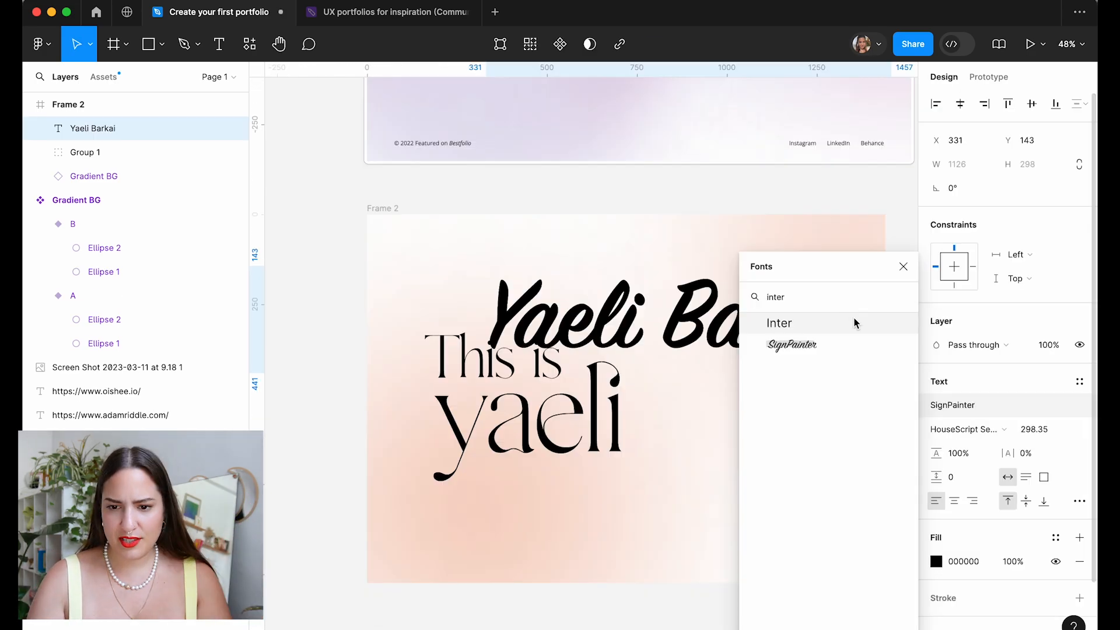
Set the name label to Inter at 16 px.
{"action": "left_click", "coordinate": [853, 320]}
{"action": "left_click", "coordinate": [1042, 430]}
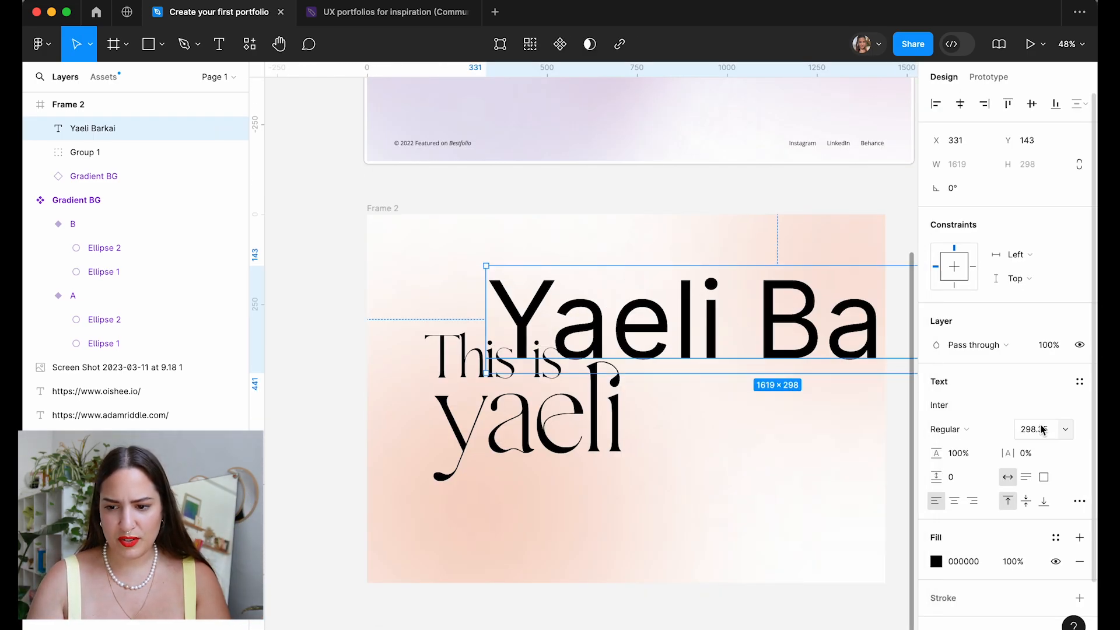
{"action": "type", "text": "1"}
{"action": "type", "text": "6"}
{"action": "key", "text": "Return"}
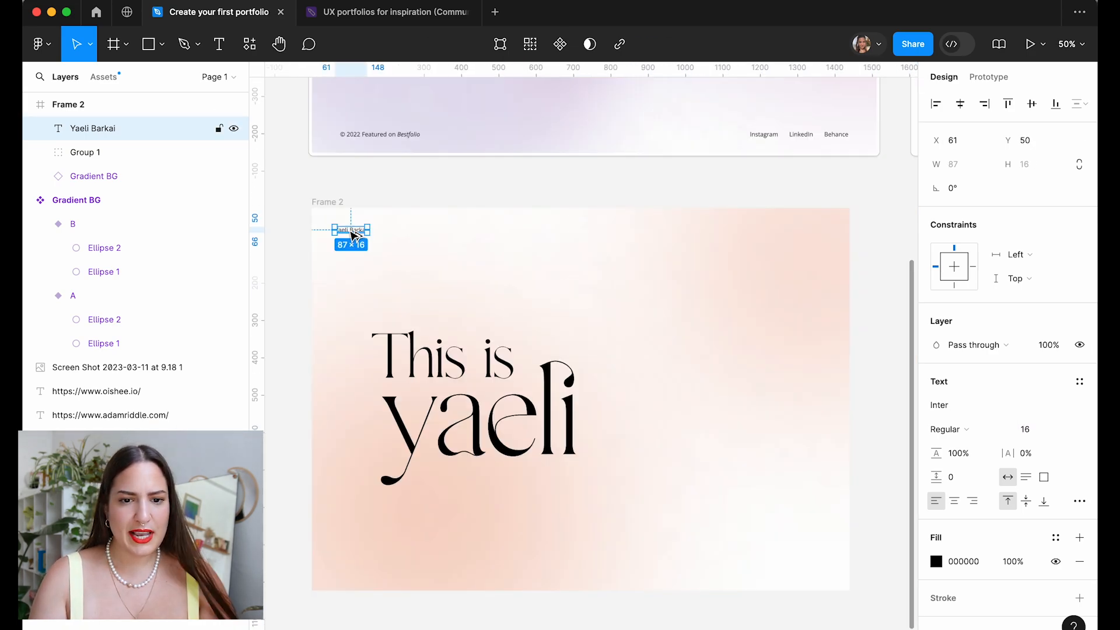
Copy the name label to the top right as Work and About links.
{"action": "left_click_drag", "start_coordinate": [353, 235], "coordinate": [758, 233], "text": "alt"}
{"action": "double_click", "coordinate": [771, 229]}
{"action": "type", "text": "Work"}
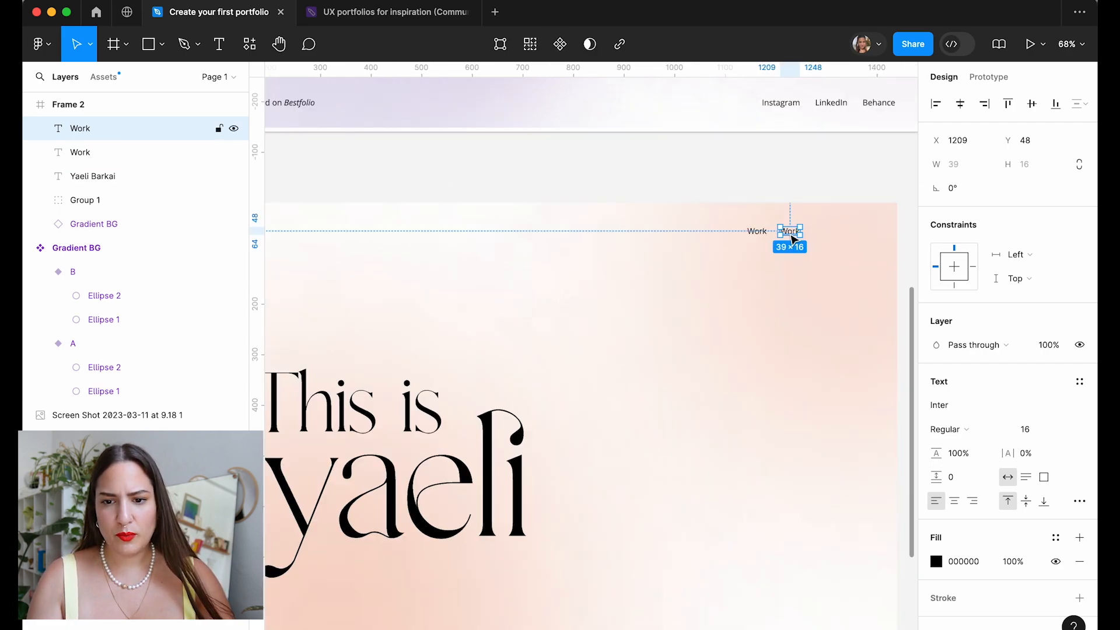
{"action": "double_click", "coordinate": [789, 232]}
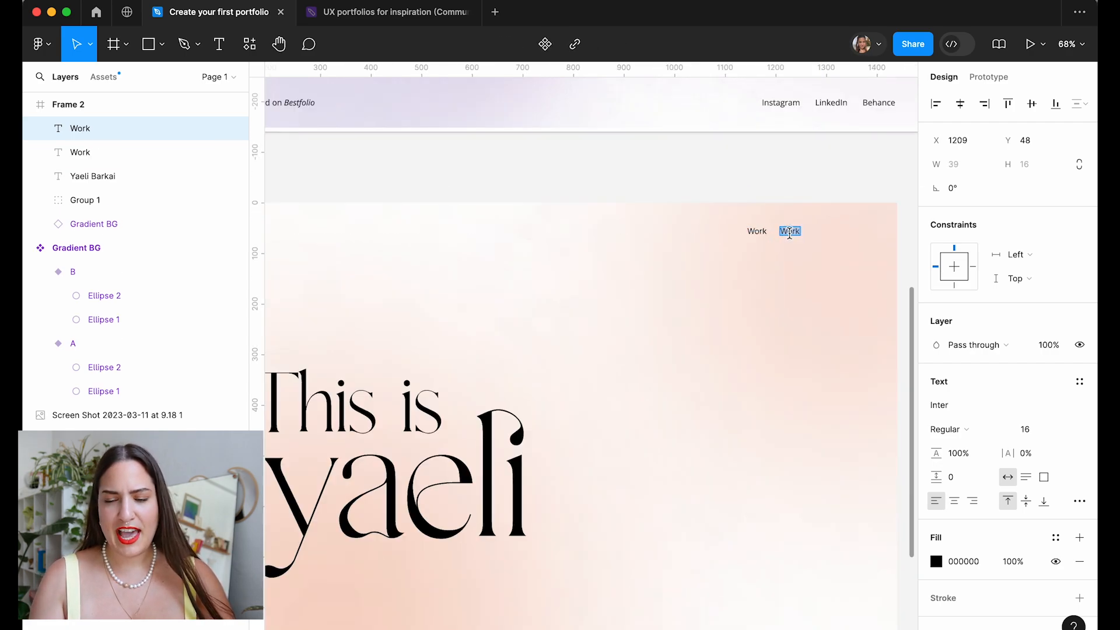
{"action": "key", "text": "Escape"}
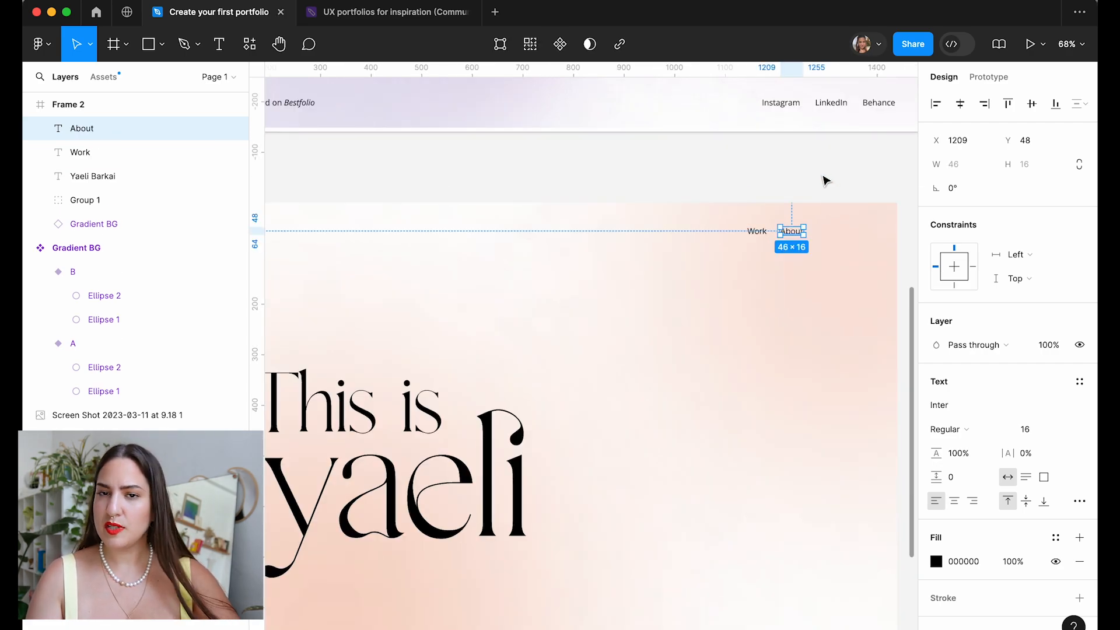
{"action": "key", "text": "super+d"}
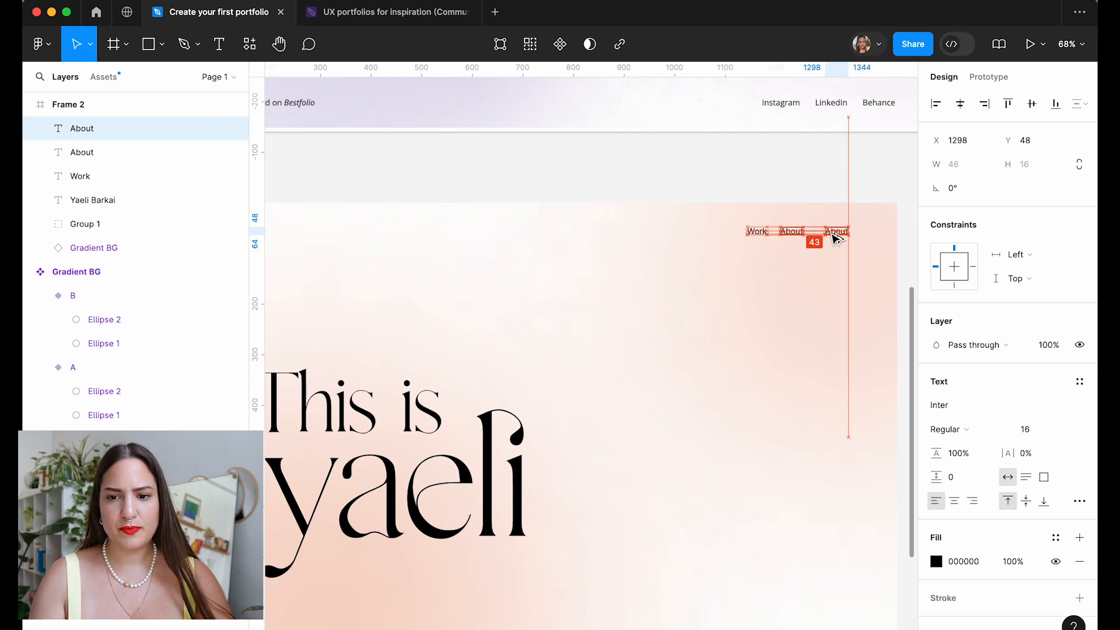
Turn the duplicated About into the CV link and reposition the nav links.
{"action": "double_click", "coordinate": [821, 233]}
{"action": "key", "text": "Escape"}
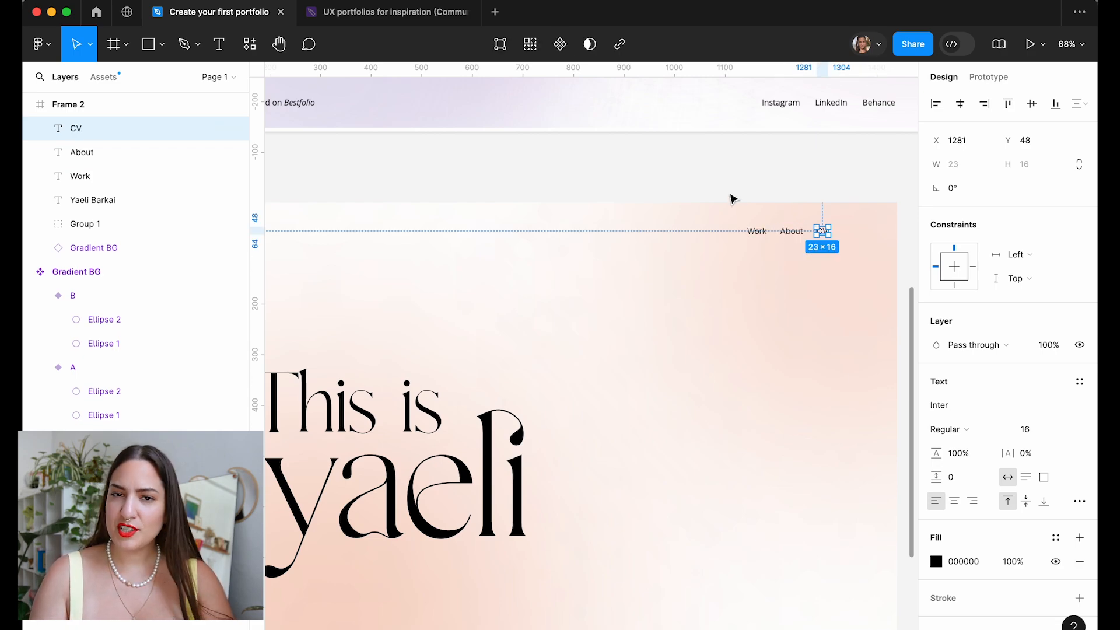
{"action": "left_click", "coordinate": [851, 167]}
{"action": "left_click_drag", "start_coordinate": [848, 160], "coordinate": [723, 257]}
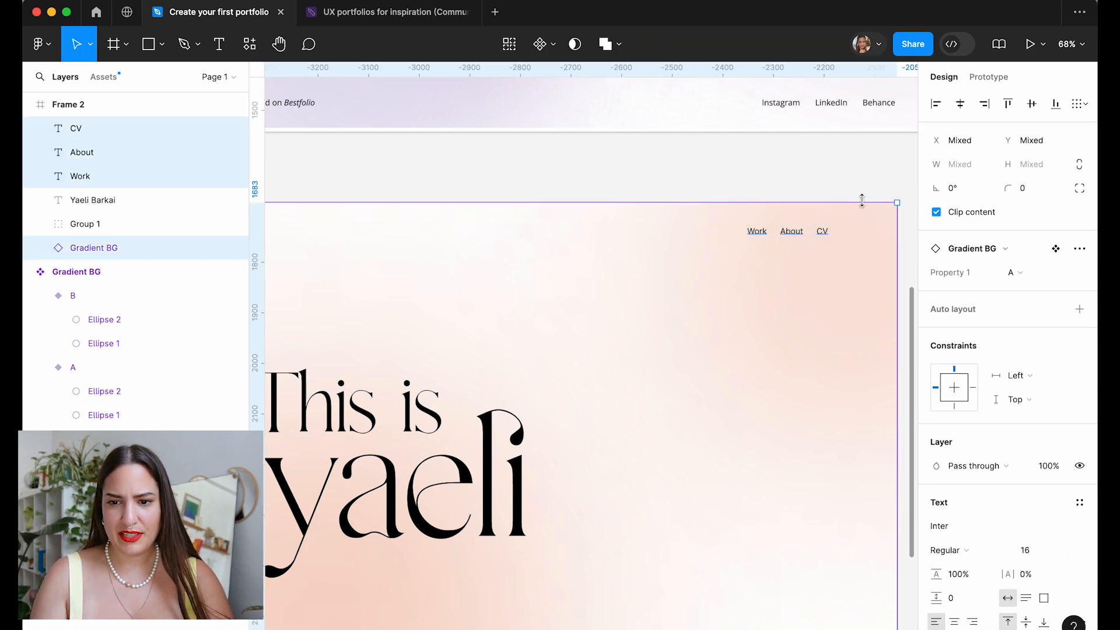
{"action": "left_click", "coordinate": [836, 179]}
{"action": "left_click_drag", "start_coordinate": [826, 232], "coordinate": [851, 234]}
{"action": "double_click", "coordinate": [849, 232]}
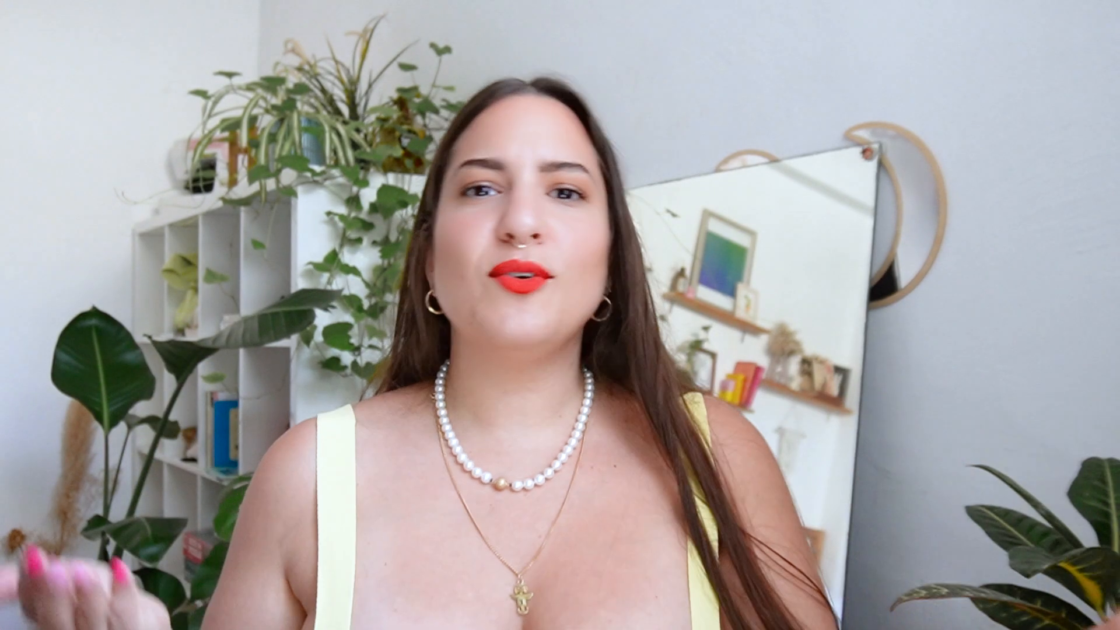
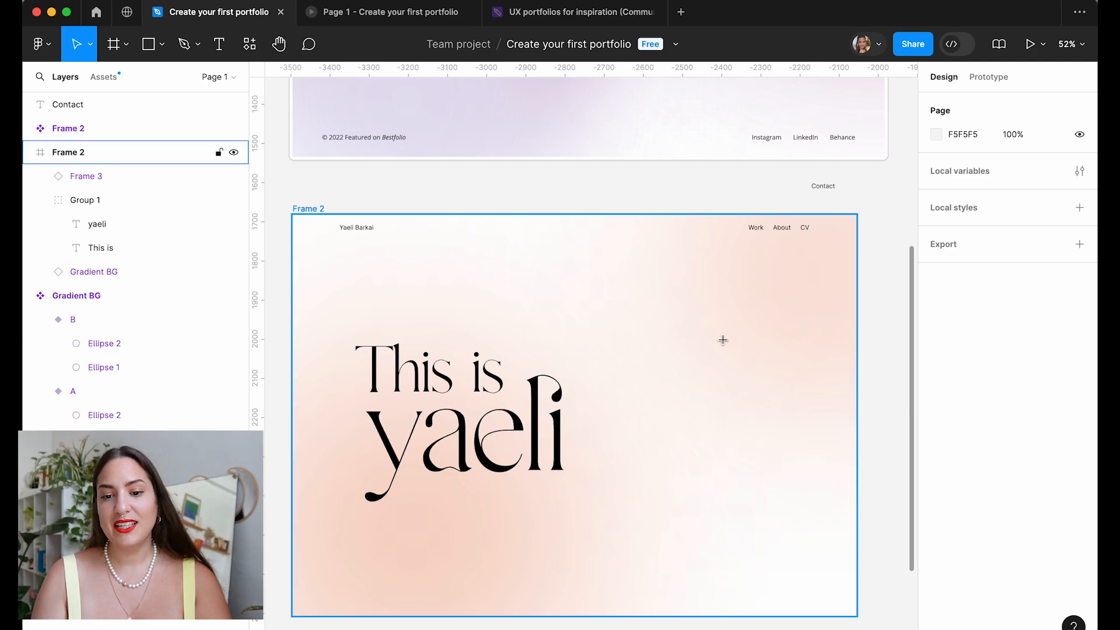
Draw a tall rectangle right of the heading and round its top into an arch.
{"action": "left_click_drag", "start_coordinate": [662, 318], "coordinate": [791, 486]}
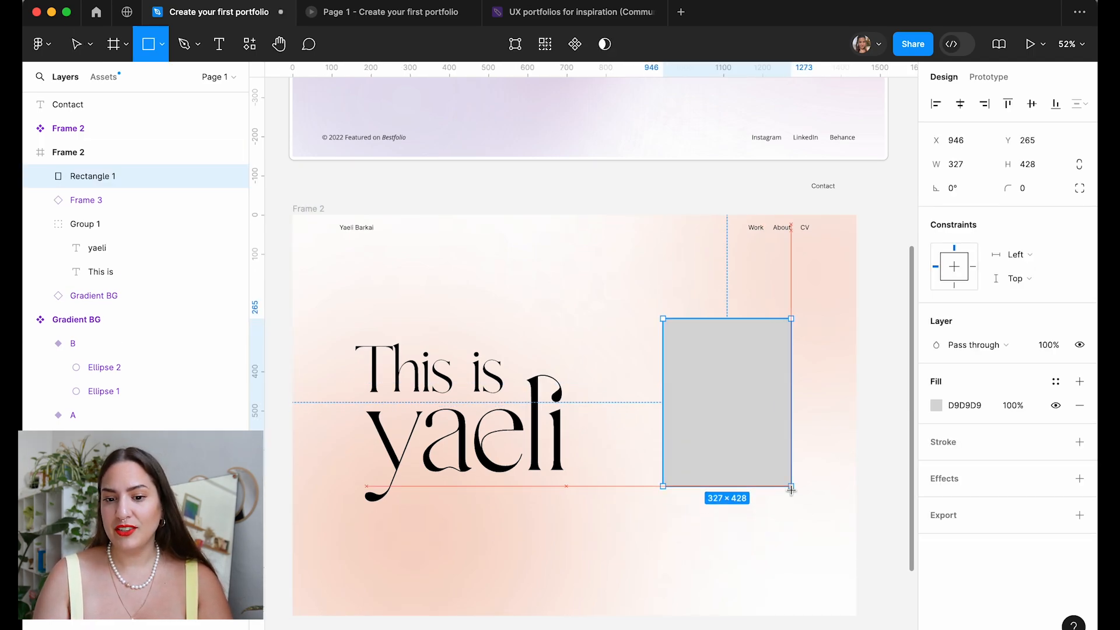
{"action": "double_click", "coordinate": [770, 350]}
{"action": "left_click", "coordinate": [782, 318]}
{"action": "scroll", "coordinate": [846, 263], "scroll_direction": "down", "scroll_amount": 3}
{"action": "left_click_drag", "start_coordinate": [931, 222], "coordinate": [980, 223]}
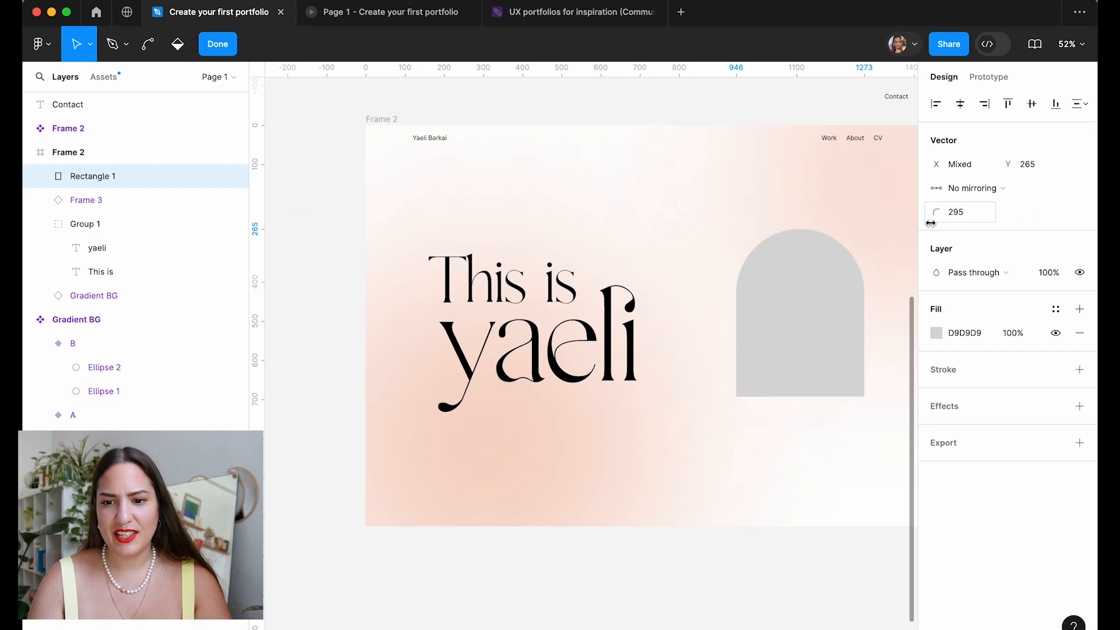
Position the portrait photo in the arch, make it black and white, lower contrast, and warm its temperature.
{"action": "scroll", "coordinate": [630, 262], "scroll_direction": "right", "scroll_amount": 3}
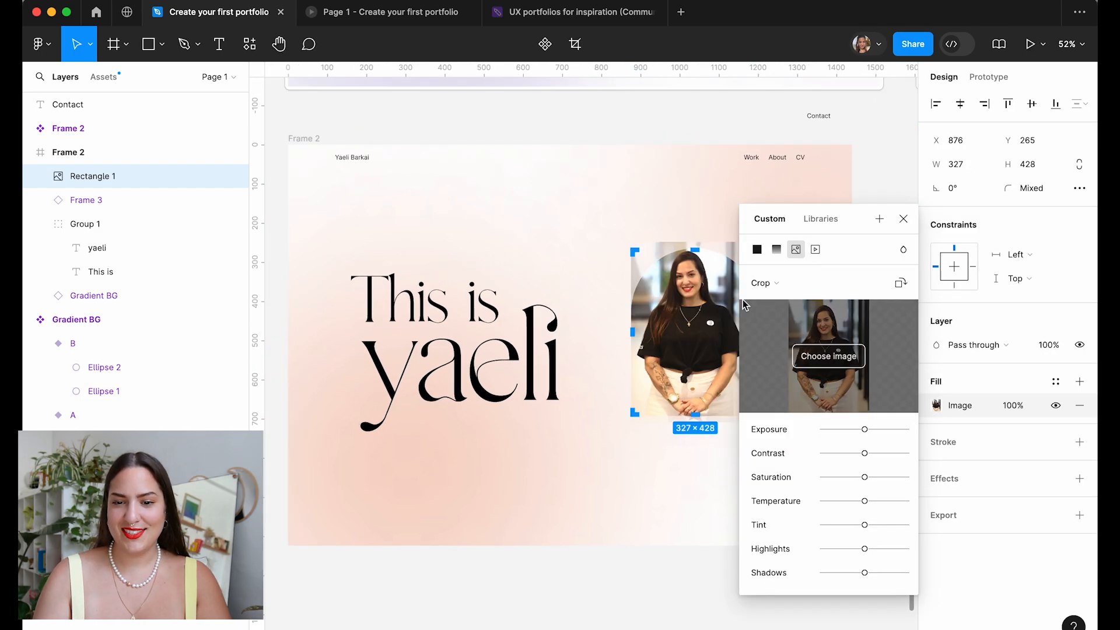
{"action": "scroll", "coordinate": [729, 304], "scroll_direction": "right", "scroll_amount": 3}
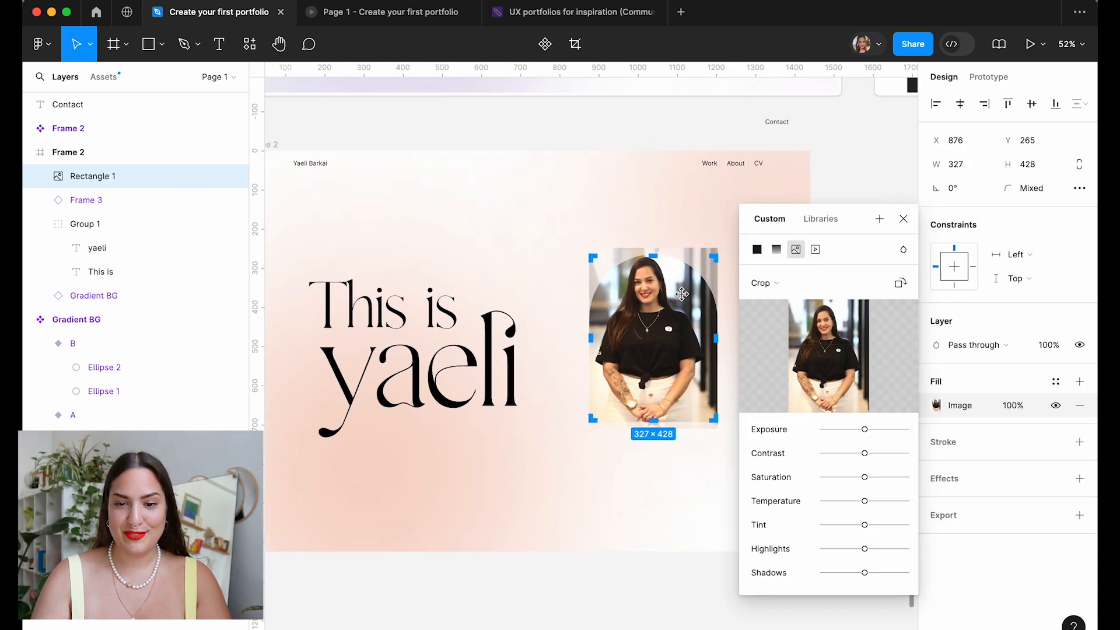
{"action": "scroll", "coordinate": [642, 279], "scroll_direction": "up", "scroll_amount": 5}
{"action": "left_click_drag", "start_coordinate": [634, 282], "coordinate": [634, 291]}
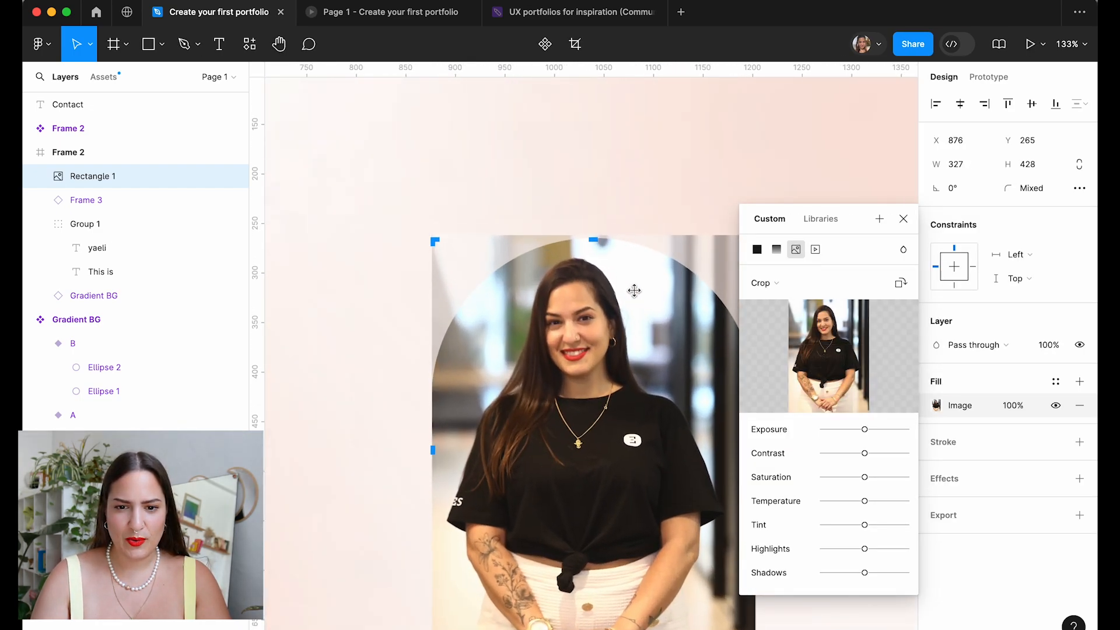
{"action": "scroll", "coordinate": [563, 257], "scroll_direction": "down", "scroll_amount": 5}
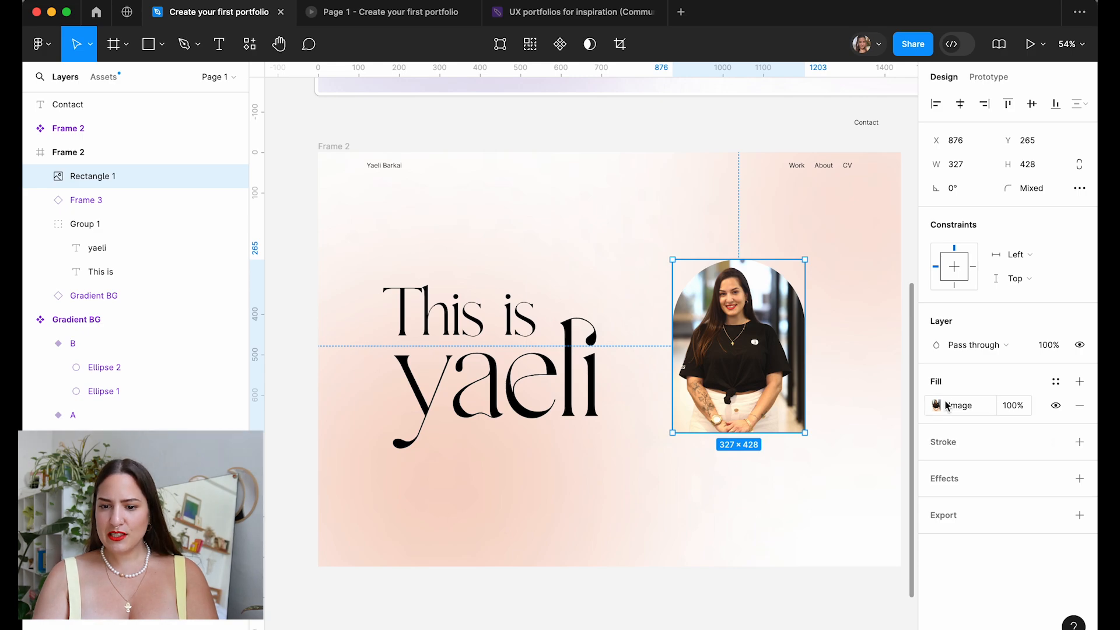
{"action": "scroll", "coordinate": [856, 551], "scroll_direction": "right", "scroll_amount": 3}
{"action": "left_click_drag", "start_coordinate": [864, 521], "coordinate": [862, 521]}
{"action": "scroll", "coordinate": [626, 383], "scroll_direction": "up", "scroll_amount": 5}
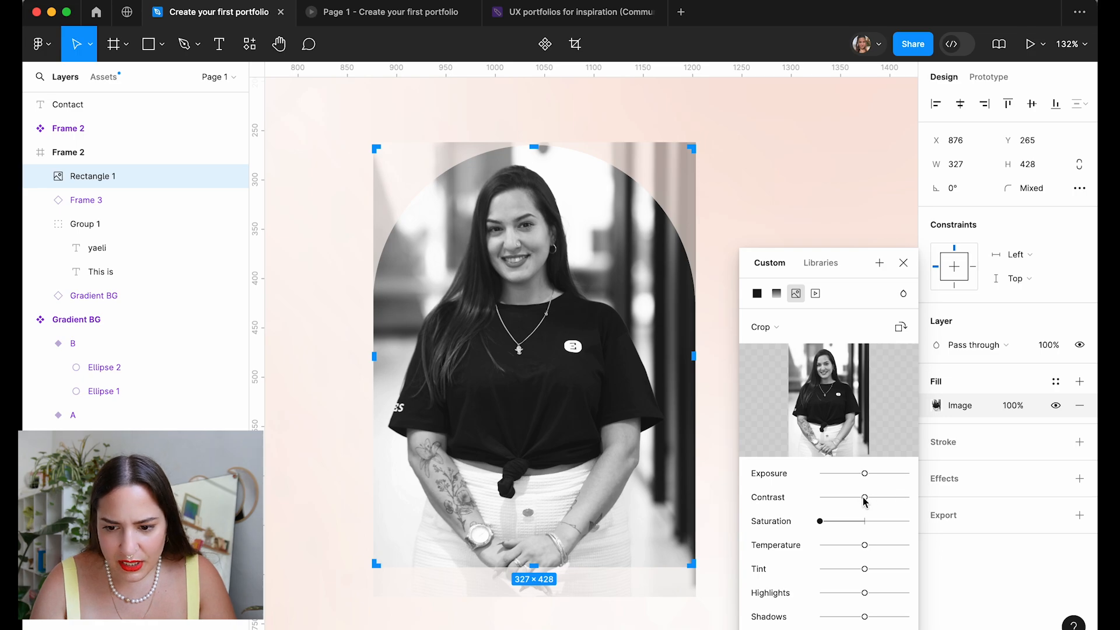
{"action": "left_click_drag", "start_coordinate": [864, 498], "coordinate": [844, 498]}
{"action": "left_click_drag", "start_coordinate": [865, 545], "coordinate": [885, 545]}
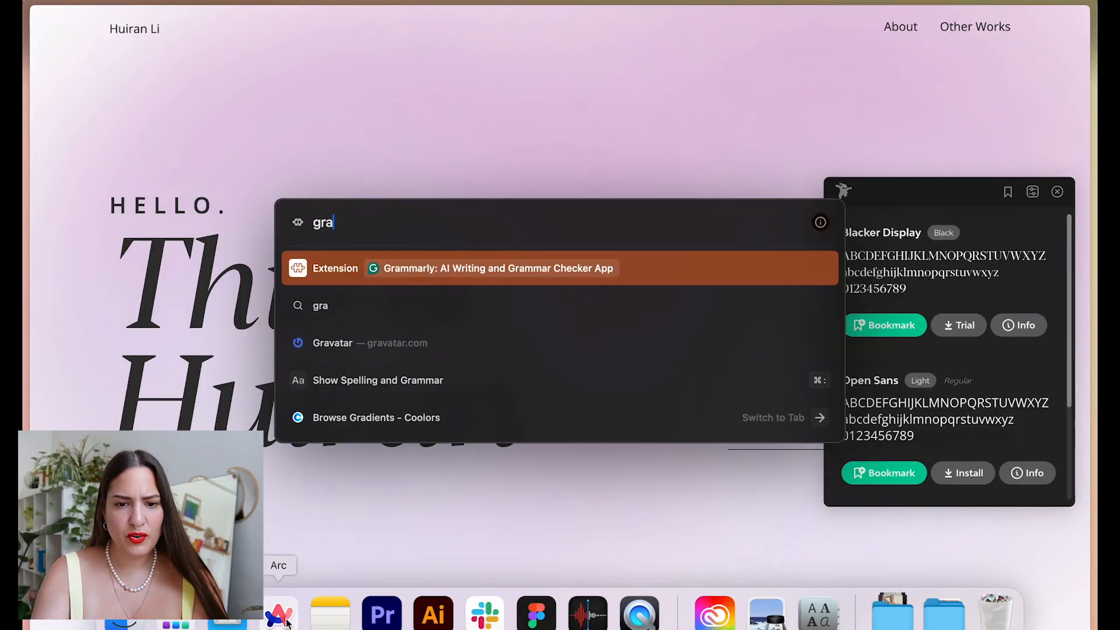
Find the Noise & Texture plugin via a web search and search for it in Figma's plugins.
{"action": "type", "text": "n"}
{"action": "key", "text": "Return"}
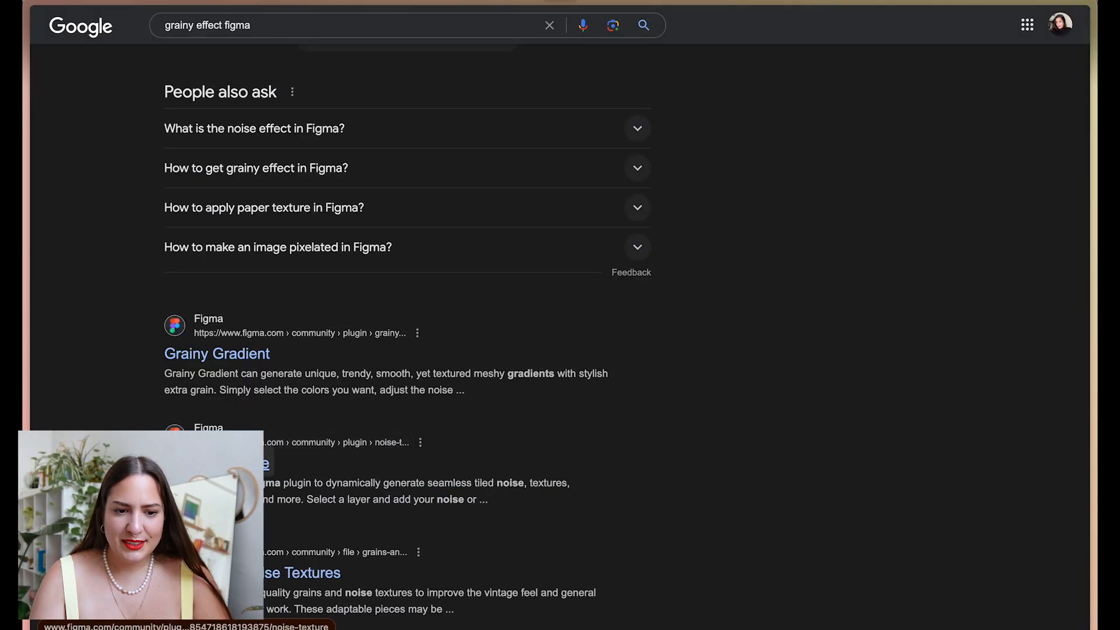
{"action": "left_click", "coordinate": [257, 463]}
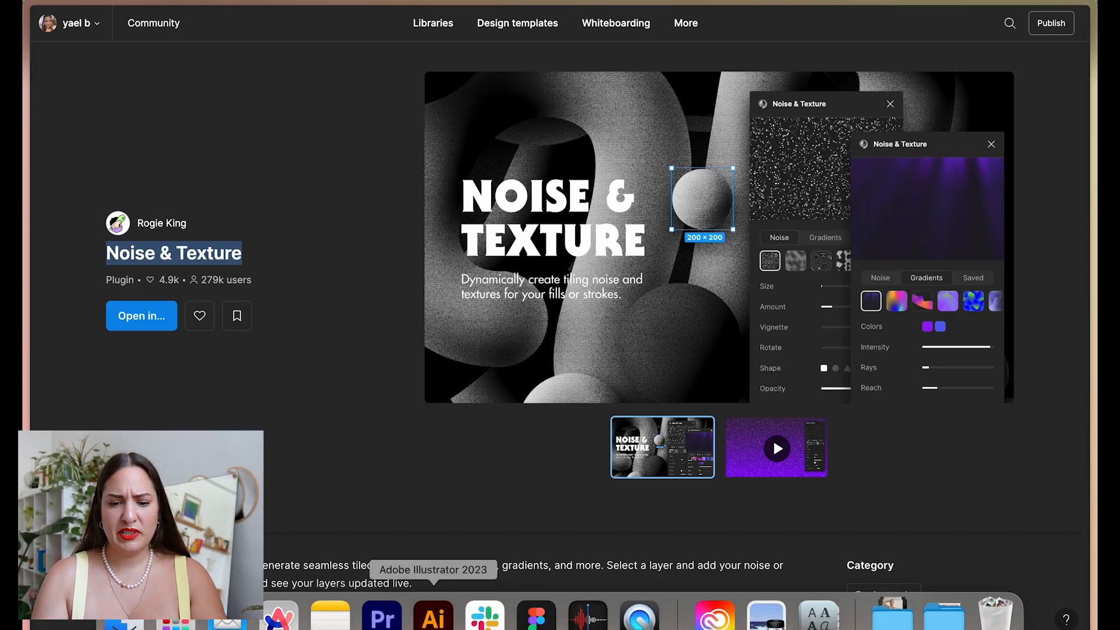
{"action": "left_click", "coordinate": [536, 622]}
{"action": "type", "text": "Noise & Texture"}
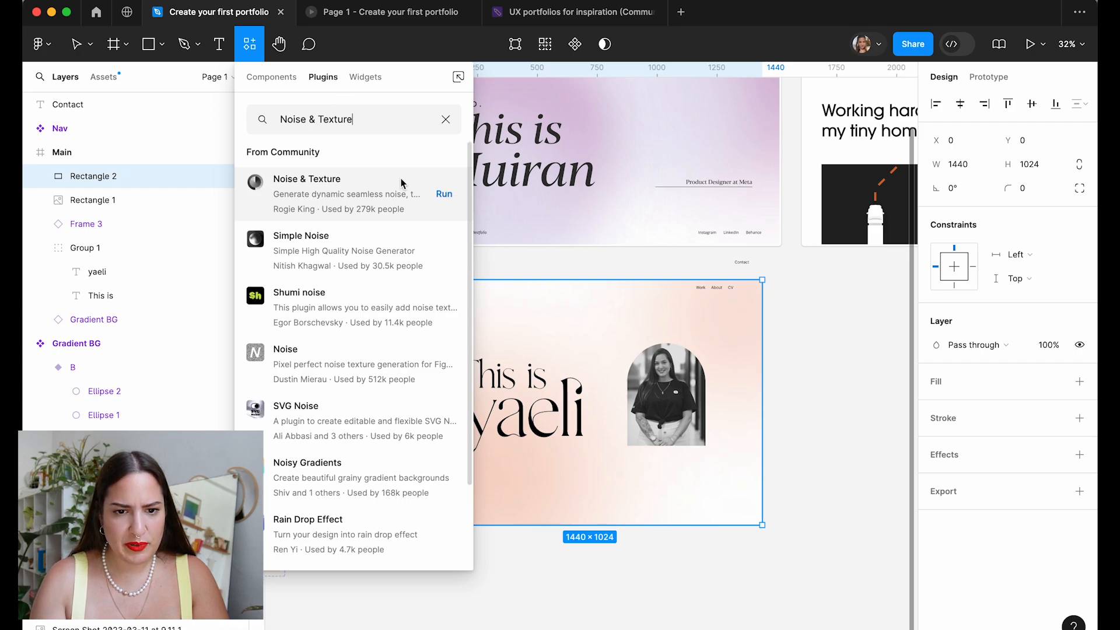
Run Noise & Texture with grey #8b8b8b noise and add it across the Main hero frame.
{"action": "left_click", "coordinate": [441, 192]}
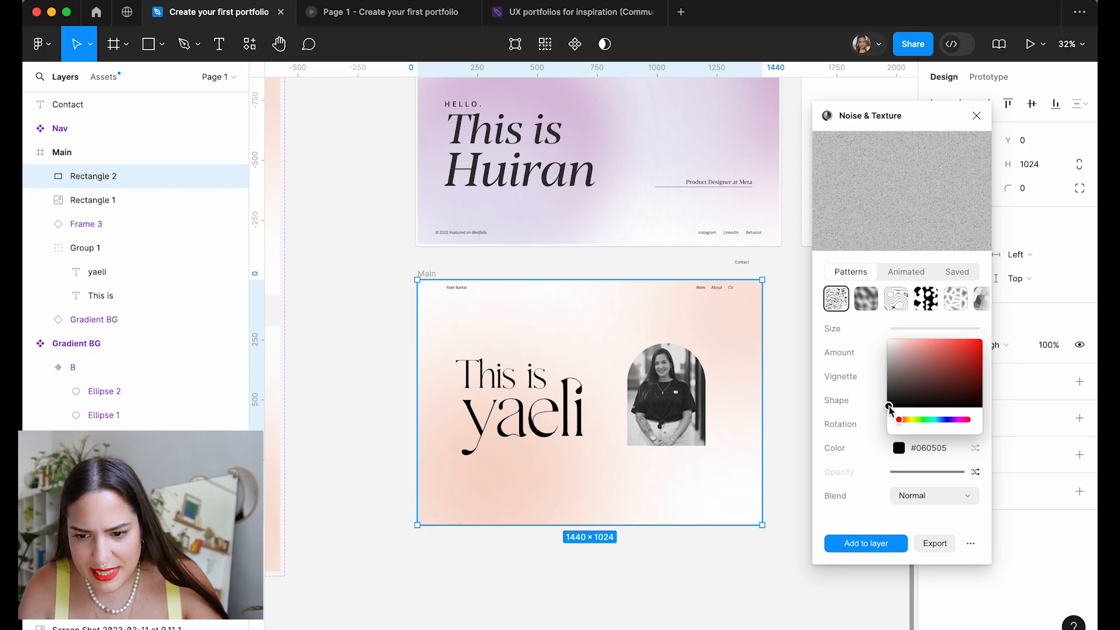
{"action": "left_click_drag", "start_coordinate": [890, 410], "coordinate": [877, 393]}
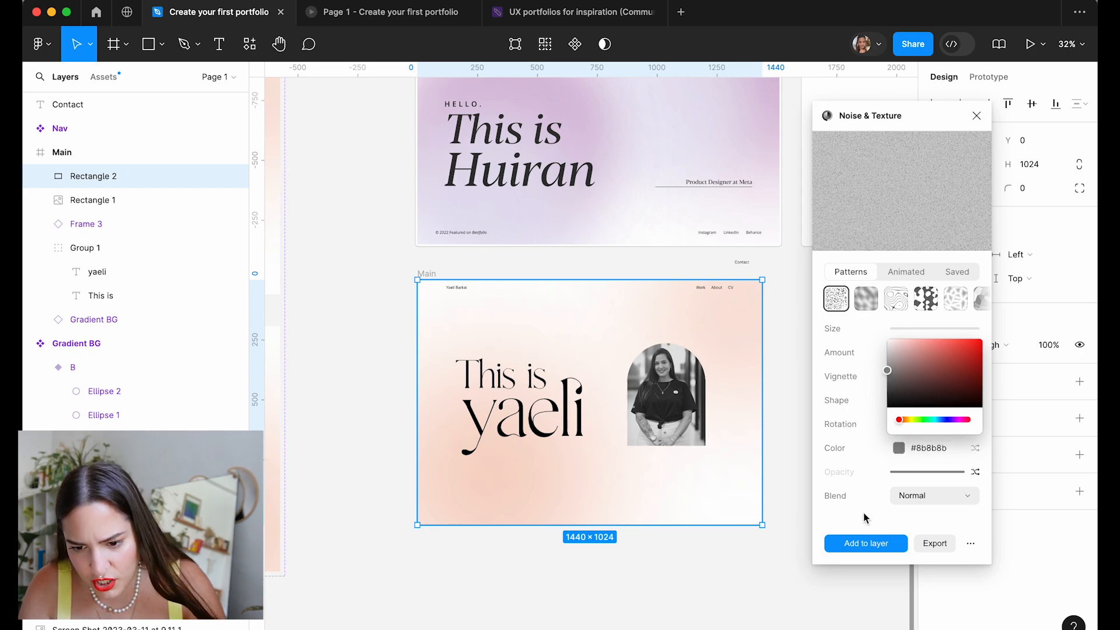
{"action": "left_click", "coordinate": [904, 511]}
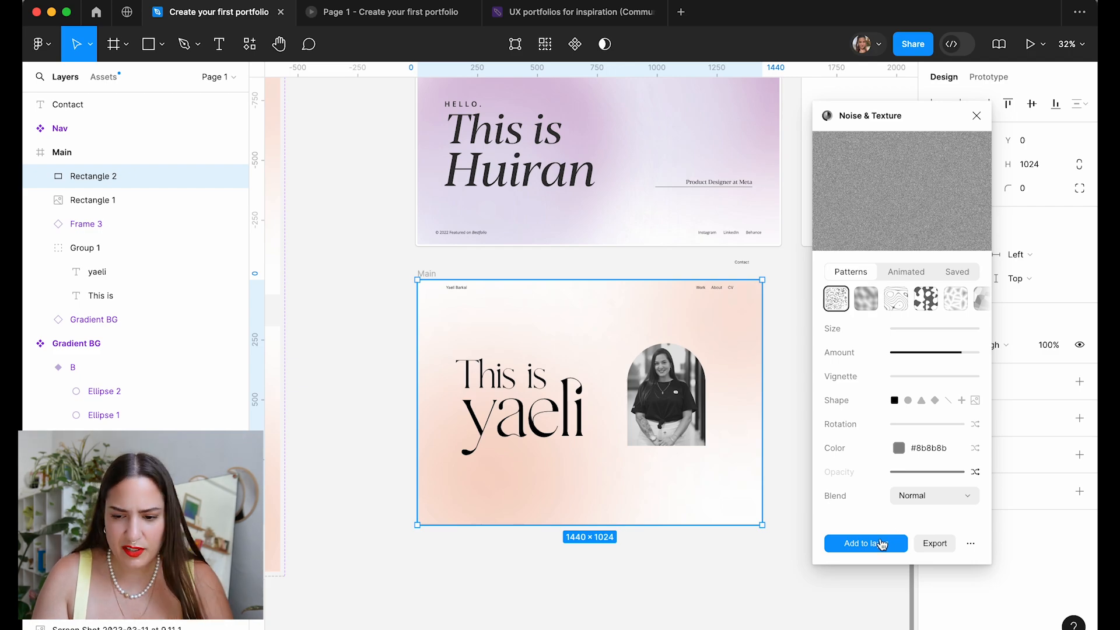
{"action": "left_click", "coordinate": [881, 545]}
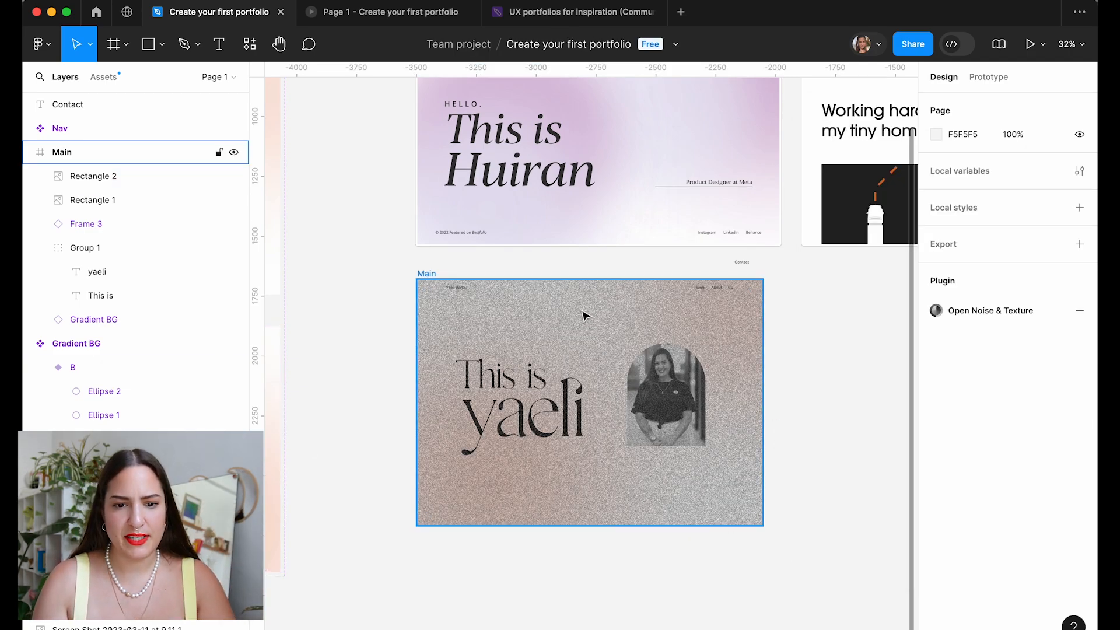
{"action": "left_click", "coordinate": [585, 315]}
{"action": "scroll", "coordinate": [603, 406], "scroll_direction": "up", "scroll_amount": 3}
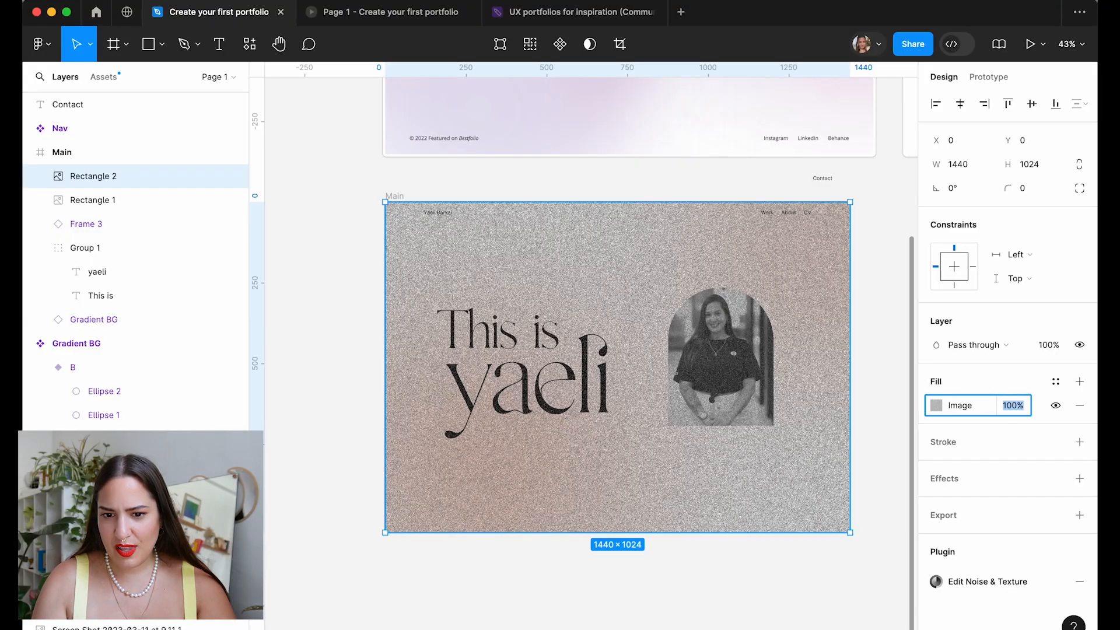
Set the noise layer to 50% fill opacity with Screen blending.
{"action": "type", "text": "80"}
{"action": "key", "text": "Return"}
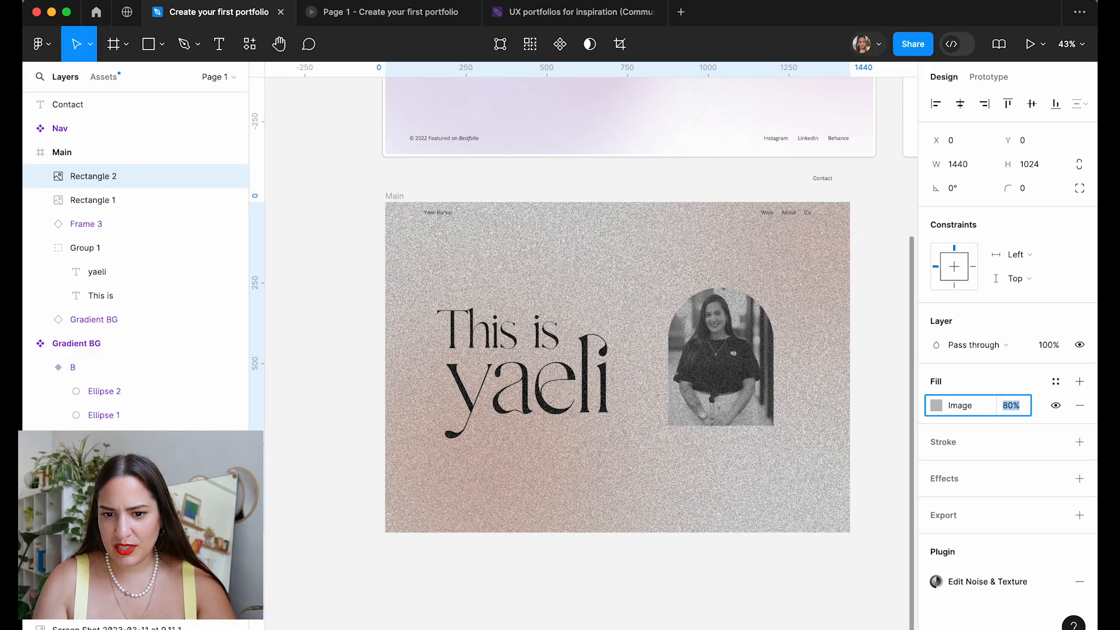
{"action": "type", "text": "50"}
{"action": "key", "text": "Return"}
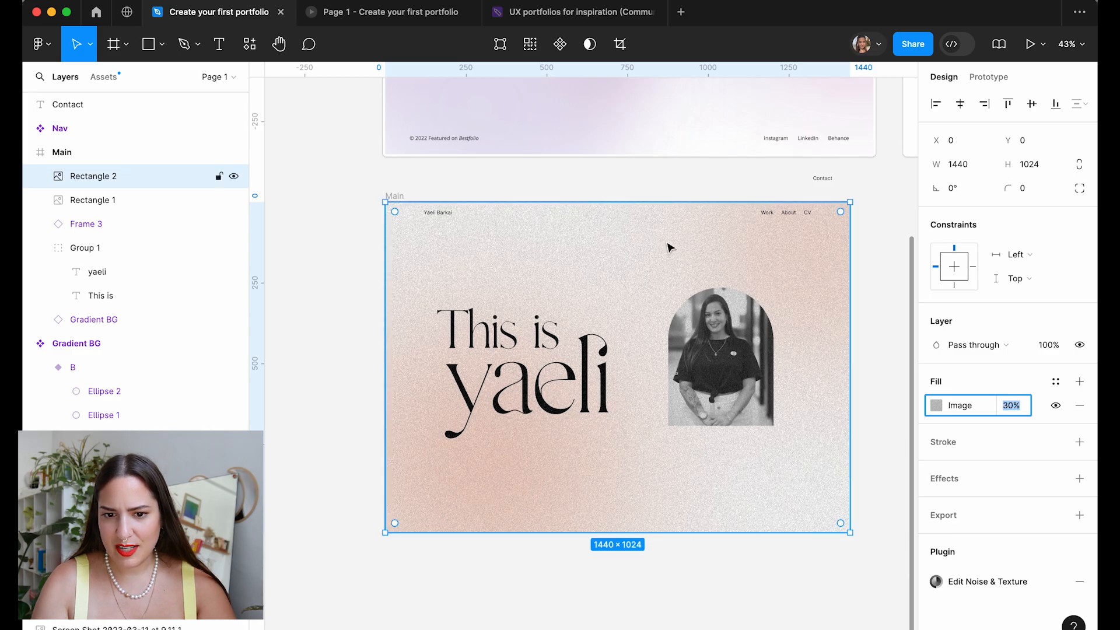
{"action": "scroll", "coordinate": [668, 245], "scroll_direction": "up", "scroll_amount": 5}
{"action": "left_click", "coordinate": [1001, 348]}
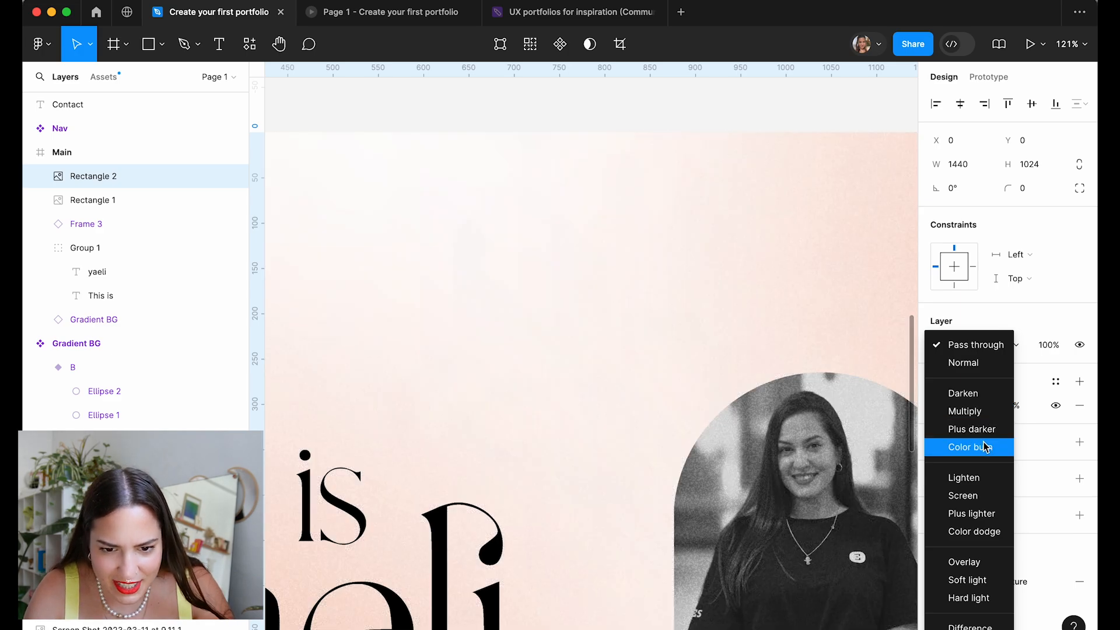
{"action": "left_click", "coordinate": [984, 446]}
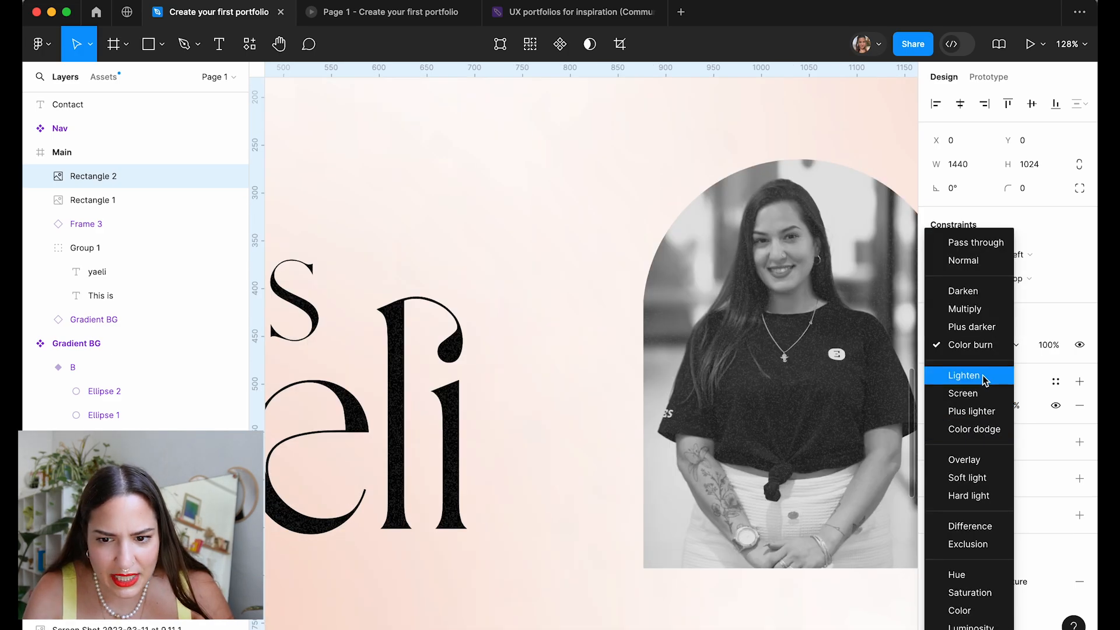
{"action": "left_click", "coordinate": [985, 394]}
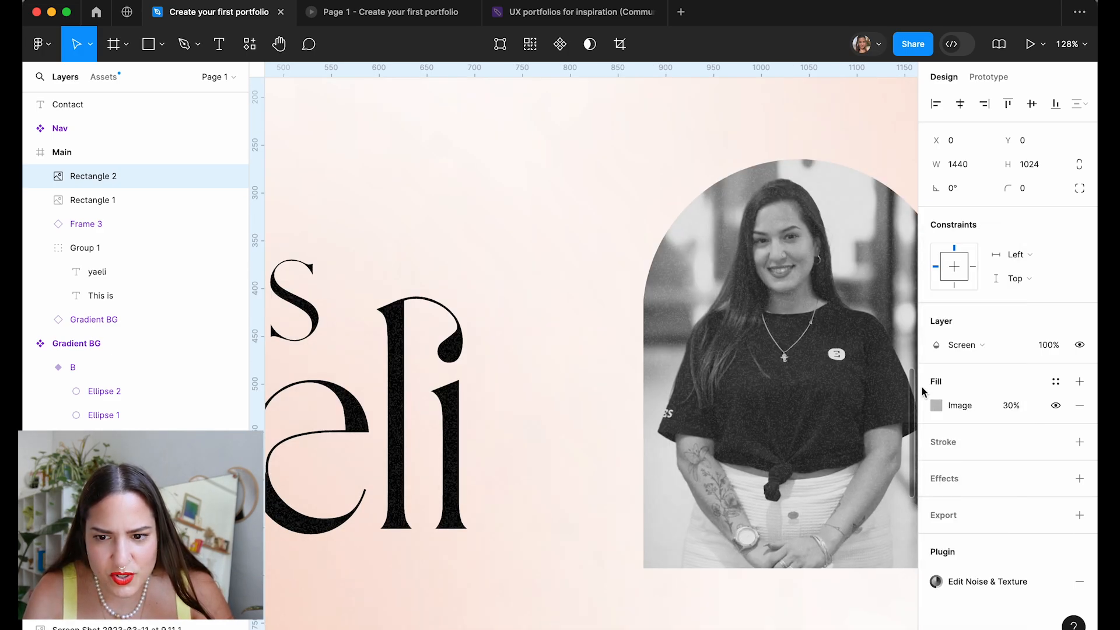
Lock the noise layer in the Layers panel.
{"action": "scroll", "coordinate": [591, 350], "scroll_direction": "down", "scroll_amount": 5}
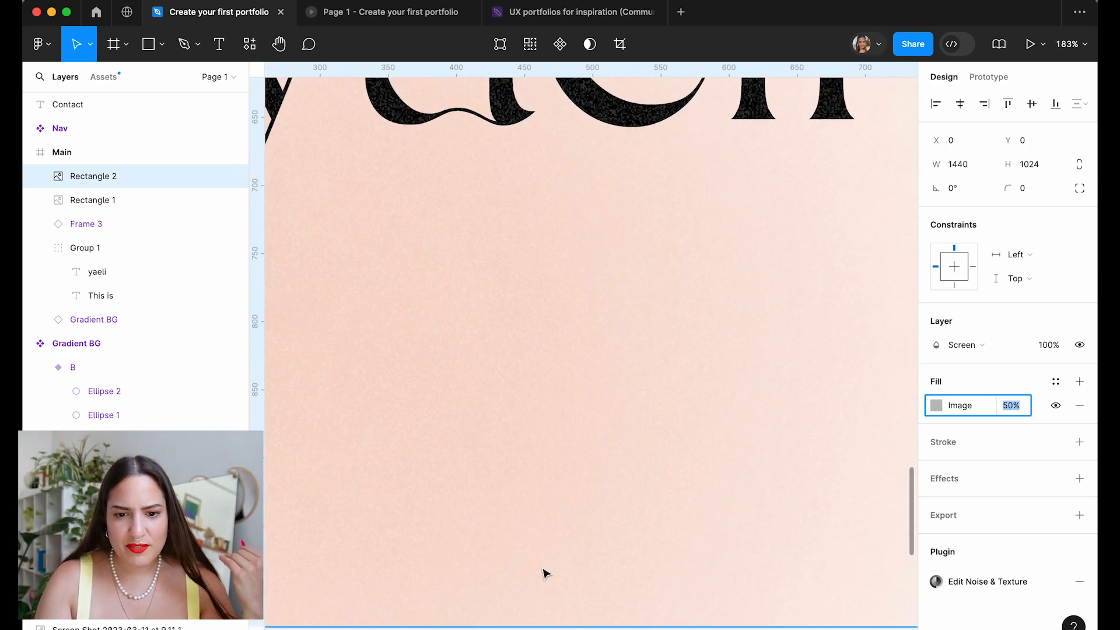
{"action": "scroll", "coordinate": [575, 462], "scroll_direction": "up", "scroll_amount": 3}
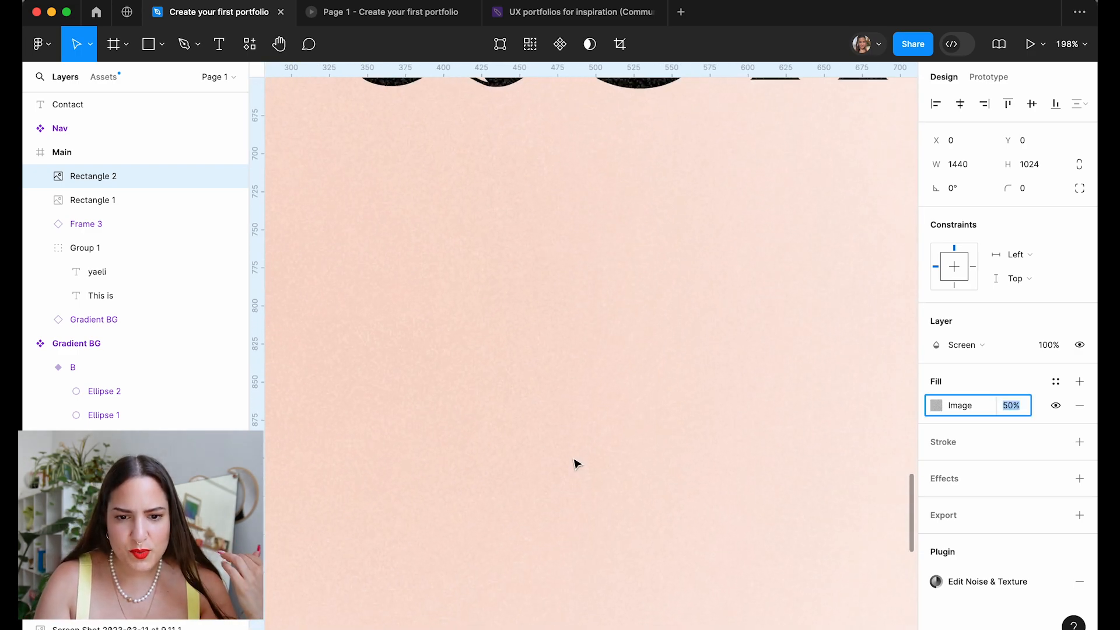
{"action": "scroll", "coordinate": [668, 328], "scroll_direction": "down", "scroll_amount": 4}
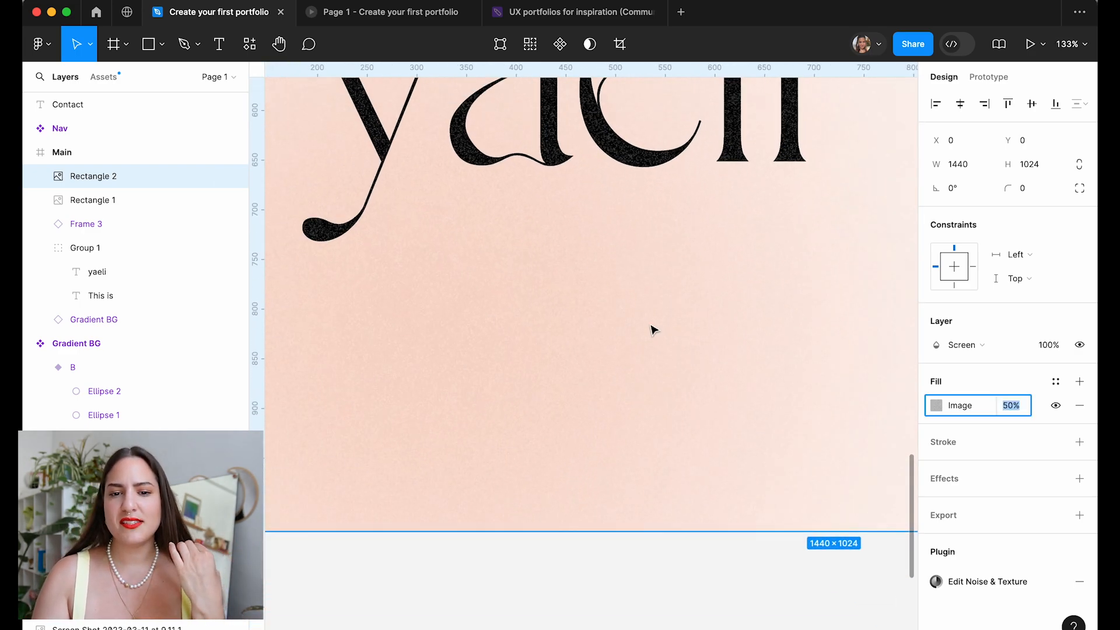
{"action": "scroll", "coordinate": [560, 243], "scroll_direction": "down", "scroll_amount": 3}
{"action": "scroll", "coordinate": [550, 236], "scroll_direction": "up", "scroll_amount": 5}
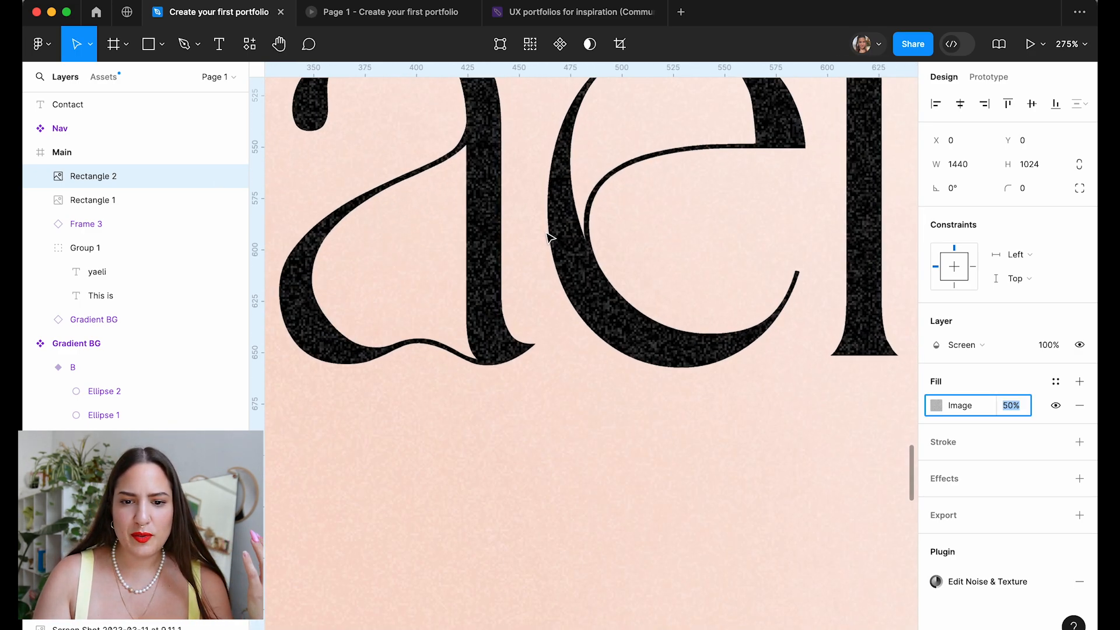
{"action": "scroll", "coordinate": [573, 287], "scroll_direction": "down", "scroll_amount": 5}
{"action": "scroll", "coordinate": [572, 286], "scroll_direction": "down", "scroll_amount": 6}
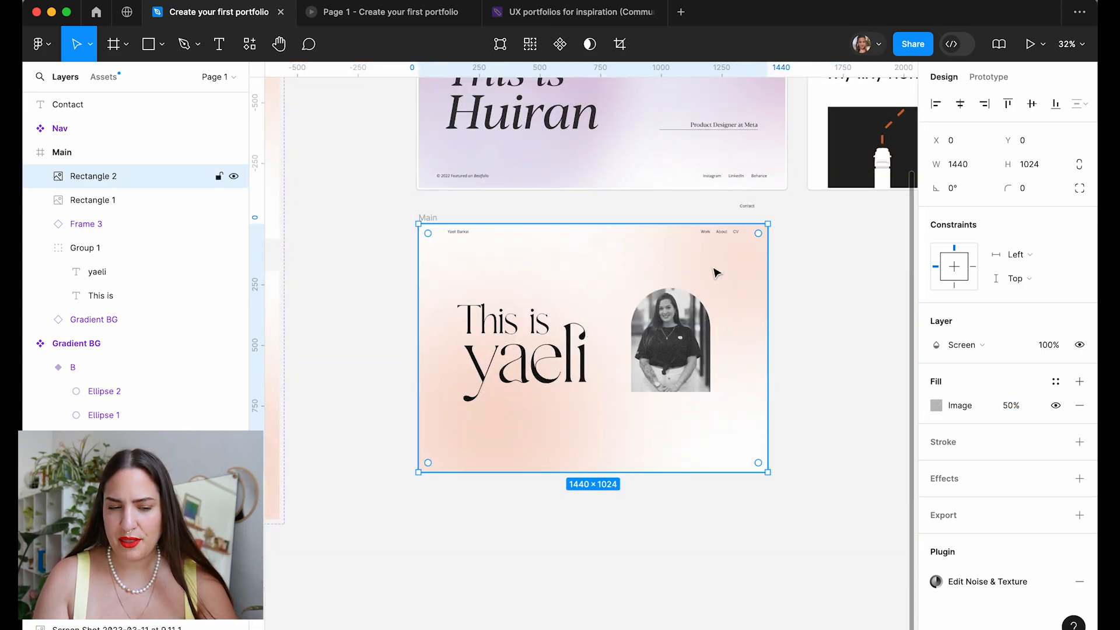
{"action": "left_click", "coordinate": [219, 176]}
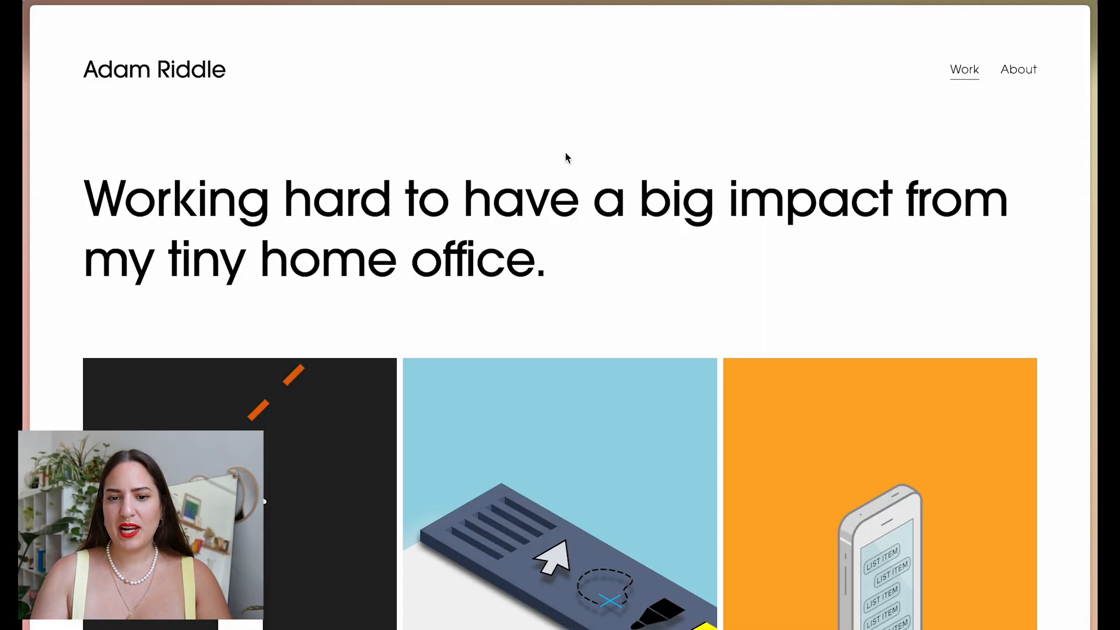
Draw the first card rectangle below the hero.
{"action": "scroll", "coordinate": [950, 220], "scroll_direction": "down", "scroll_amount": 5}
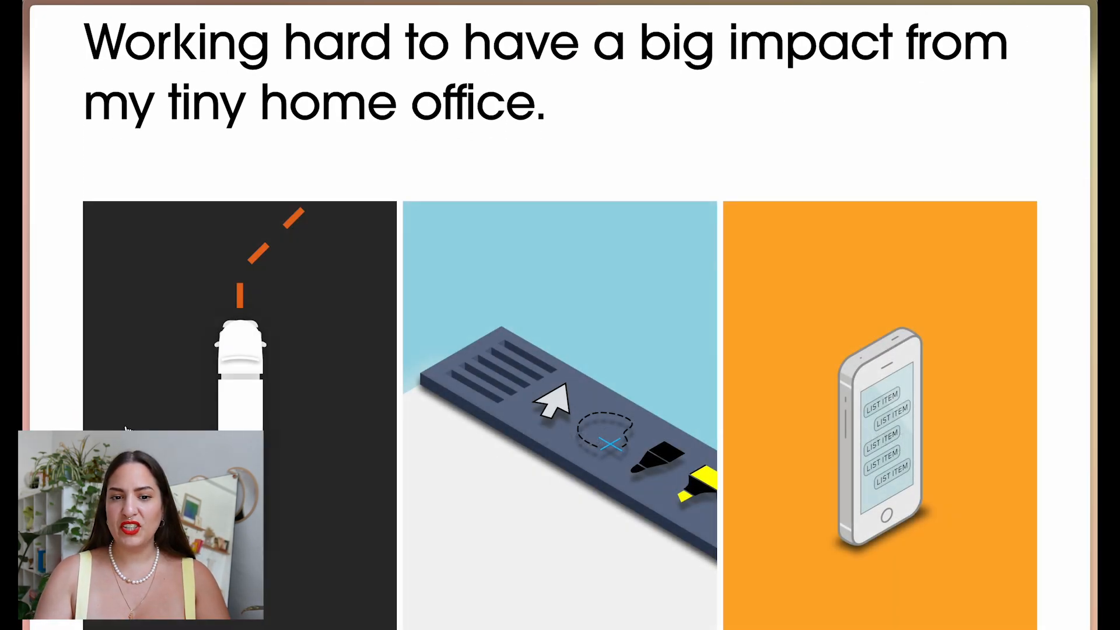
{"action": "scroll", "coordinate": [875, 150], "scroll_direction": "down", "scroll_amount": 1}
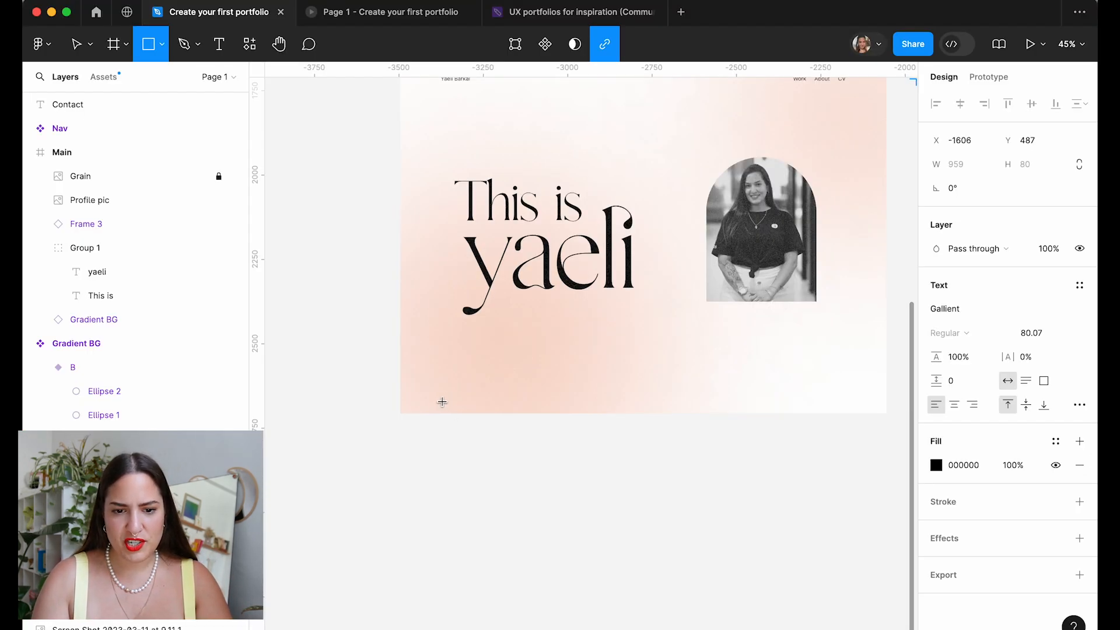
{"action": "mouse_move", "coordinate": [442, 402]}
{"action": "left_mouse_down"}
{"action": "mouse_move", "coordinate": [515, 425]}
{"action": "mouse_move", "coordinate": [560, 557]}
{"action": "mouse_move", "coordinate": [544, 613]}
{"action": "left_mouse_up"}
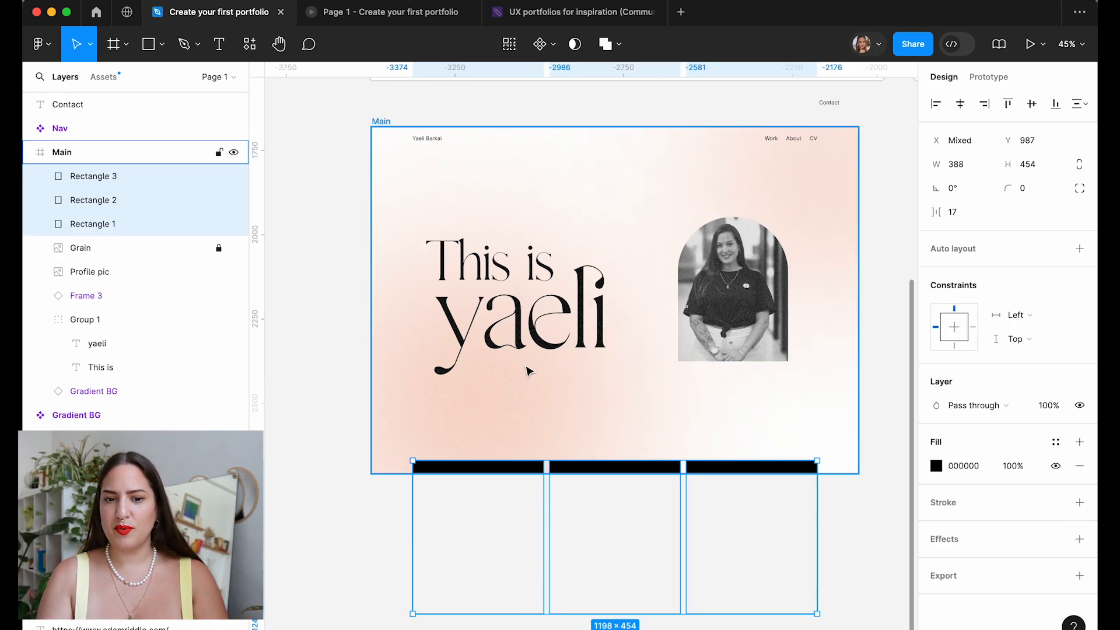
Shrink the Huiran frame to 1440 × 795 to match the Main page width.
{"action": "left_click", "coordinate": [338, 356]}
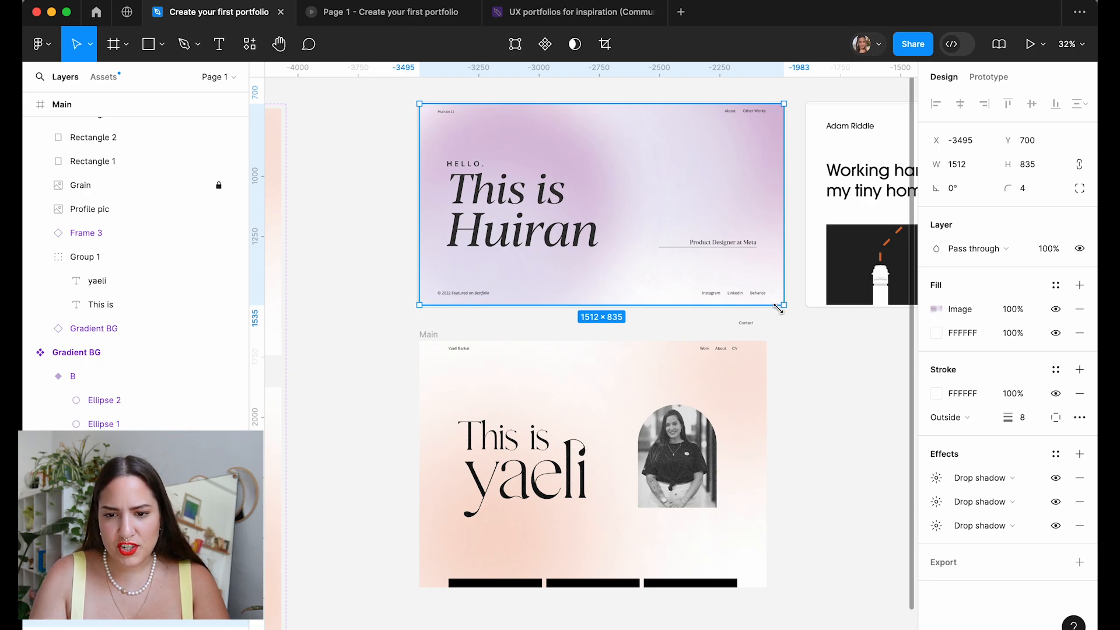
{"action": "left_click_drag", "start_coordinate": [779, 309], "coordinate": [766, 295]}
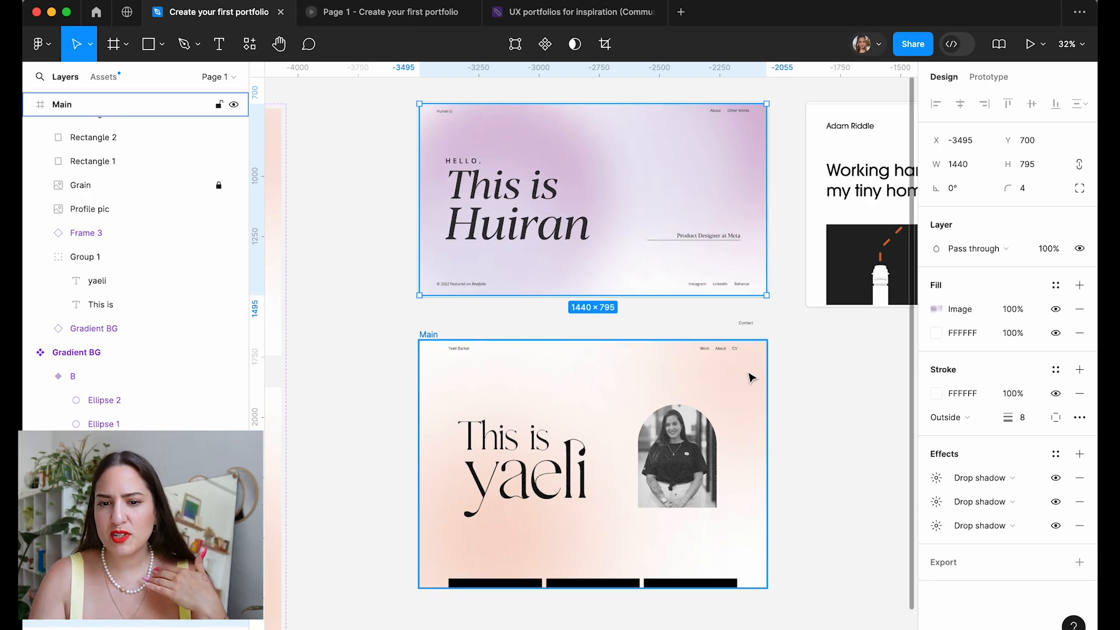
{"action": "left_click", "coordinate": [428, 335]}
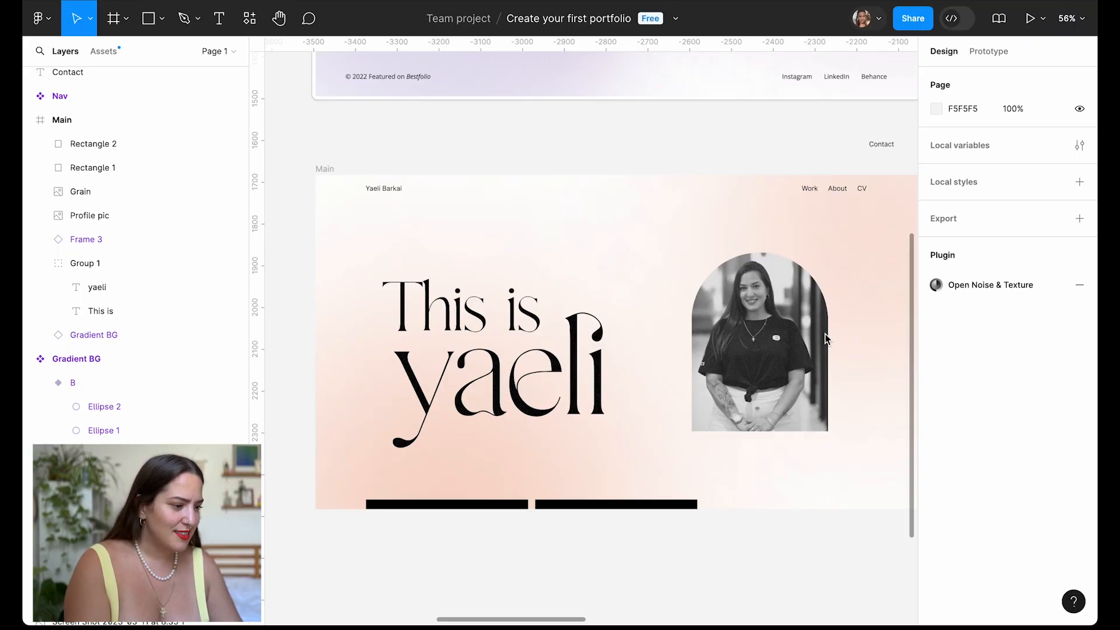
Keep the Grain layer on Screen blending and set its image tile scale to 40%.
{"action": "scroll", "coordinate": [826, 338], "scroll_direction": "up", "scroll_amount": 5}
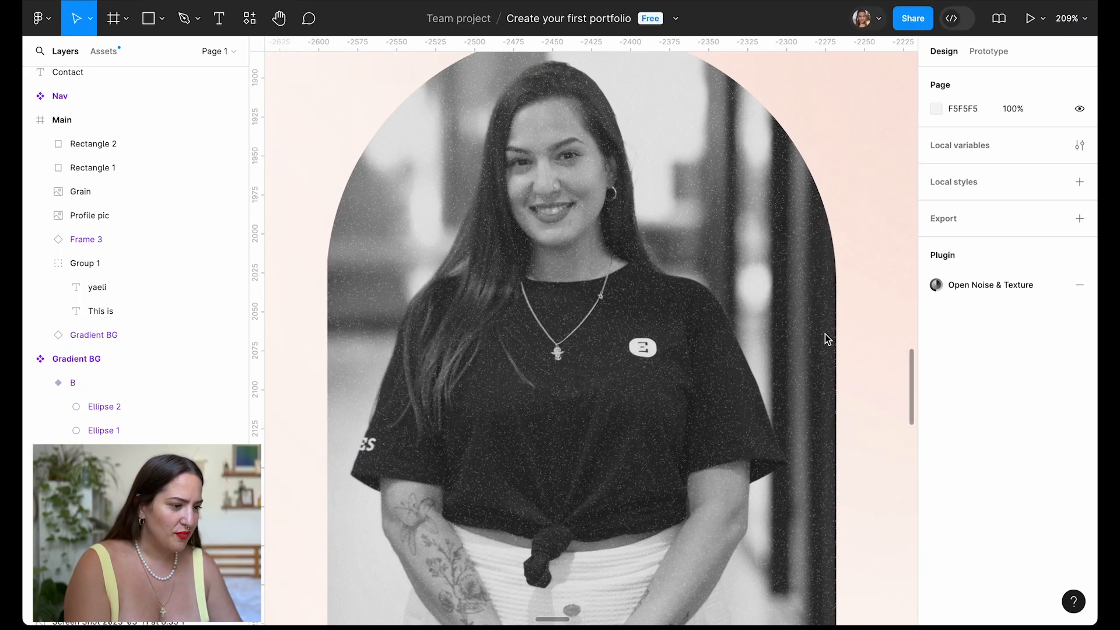
{"action": "left_click", "coordinate": [725, 313]}
{"action": "left_click", "coordinate": [966, 325]}
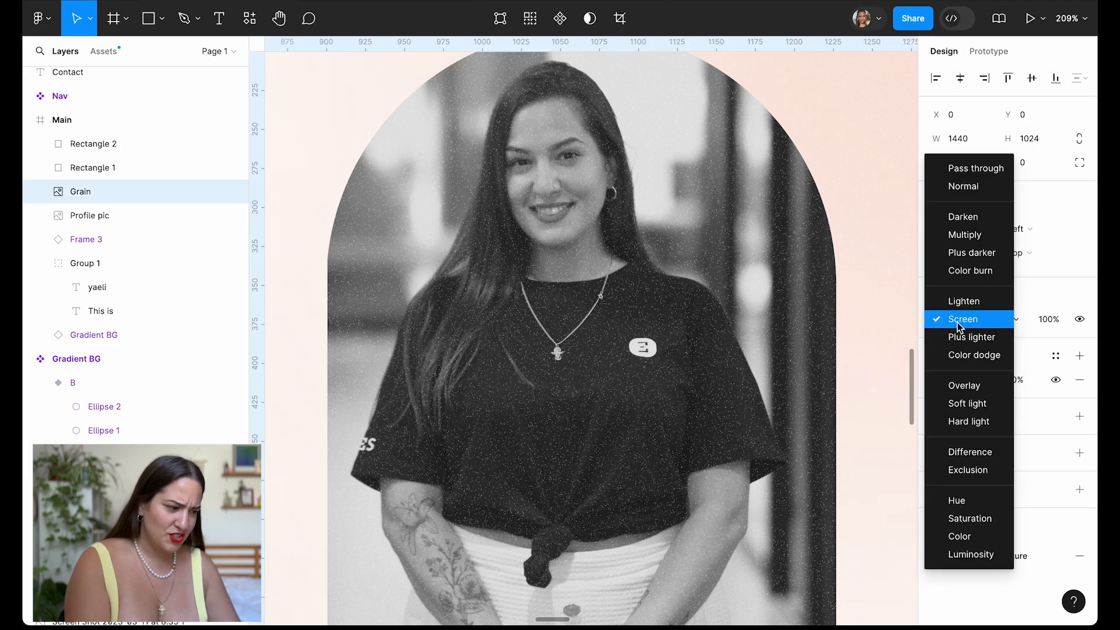
{"action": "left_click", "coordinate": [959, 325]}
{"action": "left_click", "coordinate": [935, 379]}
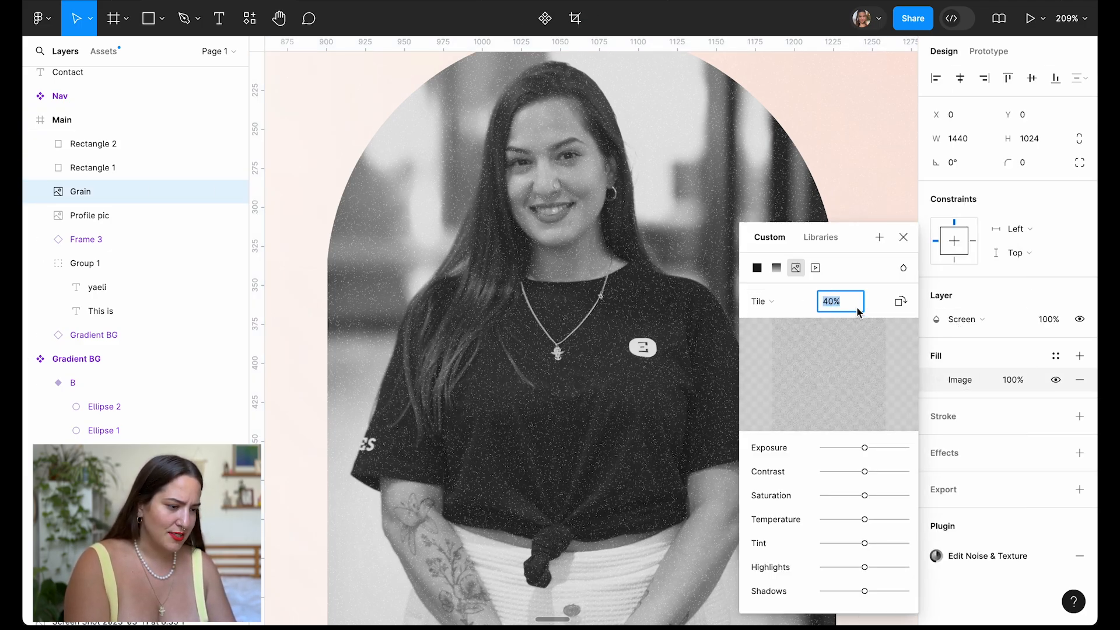
{"action": "key", "text": "shift+Up"}
{"action": "key", "text": "shift+Up"}
{"action": "key", "text": "shift+Up"}
{"action": "key", "text": "shift+Up"}
{"action": "key", "text": "shift+Up"}
{"action": "key", "text": "shift+Up"}
{"action": "key", "text": "shift+Up"}
{"action": "key", "text": "shift+Up"}
{"action": "key", "text": "shift+Up"}
{"action": "key", "text": "shift+Up"}
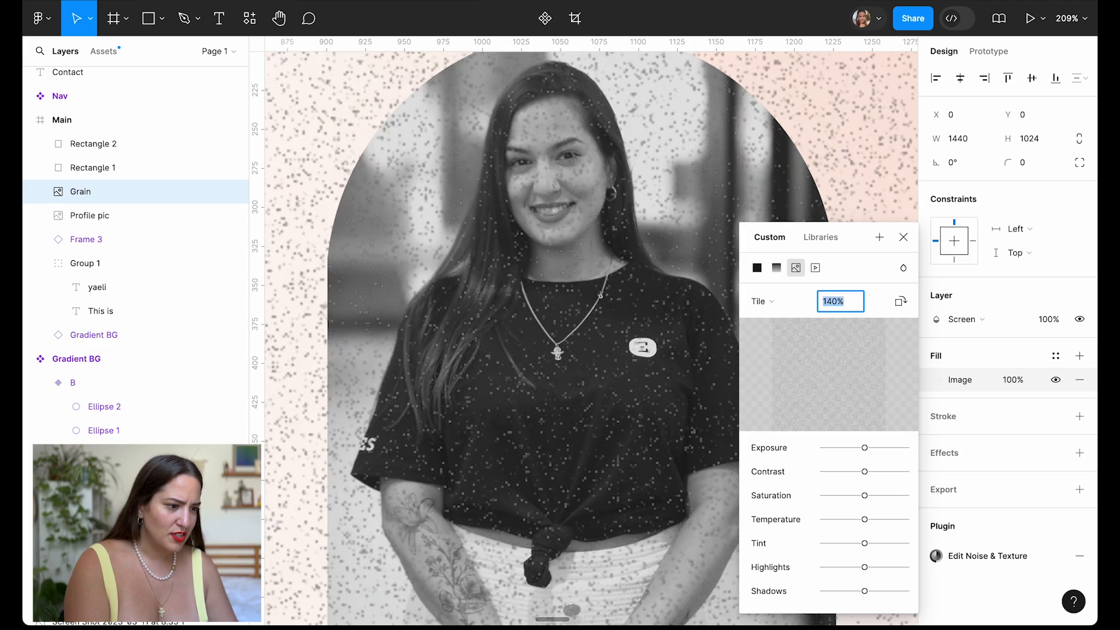
{"action": "key", "text": "shift+Down"}
{"action": "key", "text": "shift+Down"}
{"action": "key", "text": "shift+Down"}
{"action": "key", "text": "shift+Down"}
{"action": "key", "text": "shift+Down"}
{"action": "key", "text": "shift+Down"}
{"action": "key", "text": "shift+Down"}
{"action": "key", "text": "shift+Down"}
{"action": "key", "text": "shift+Down"}
{"action": "key", "text": "shift+Down"}
{"action": "key", "text": "shift+Down"}
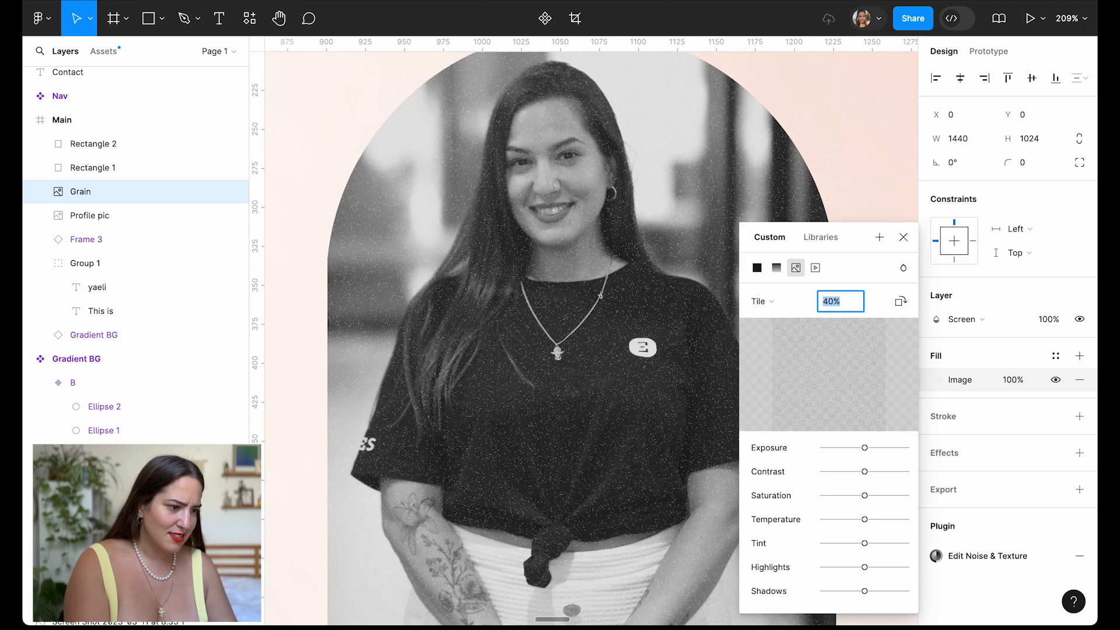
{"action": "key", "text": "shift+Up"}
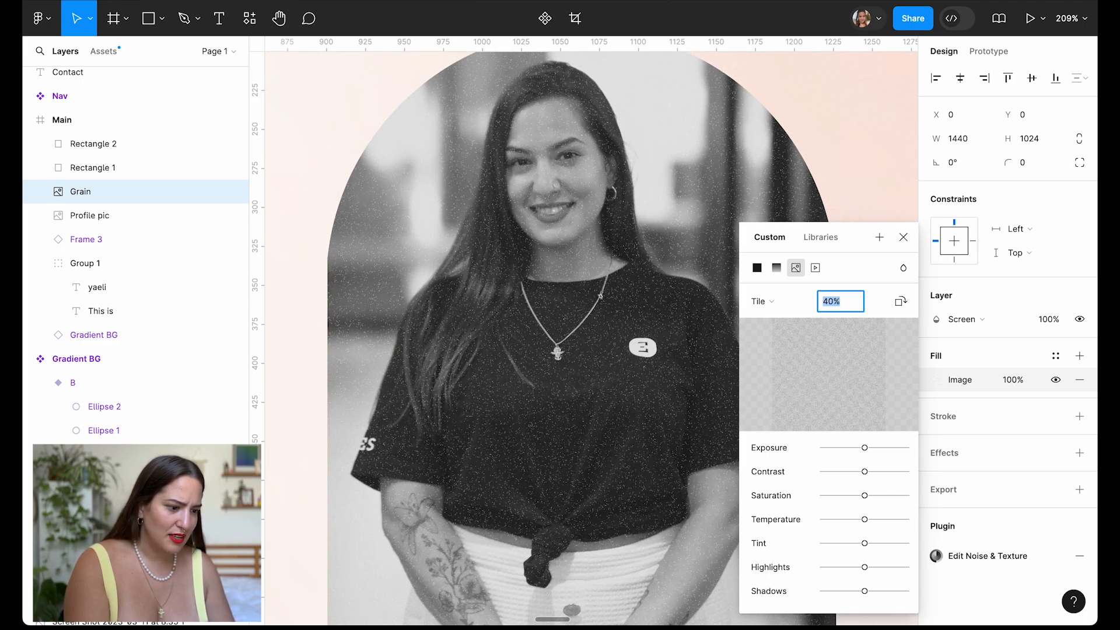
{"action": "key", "text": "Return"}
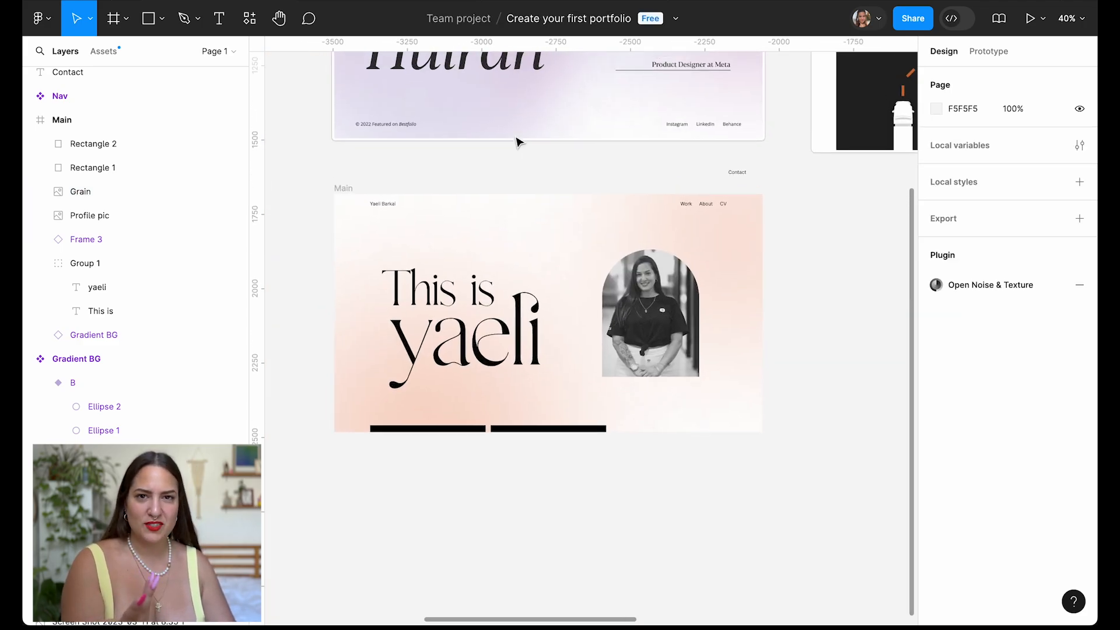
Lock the Grain layer and deselect it.
{"action": "left_click", "coordinate": [587, 257]}
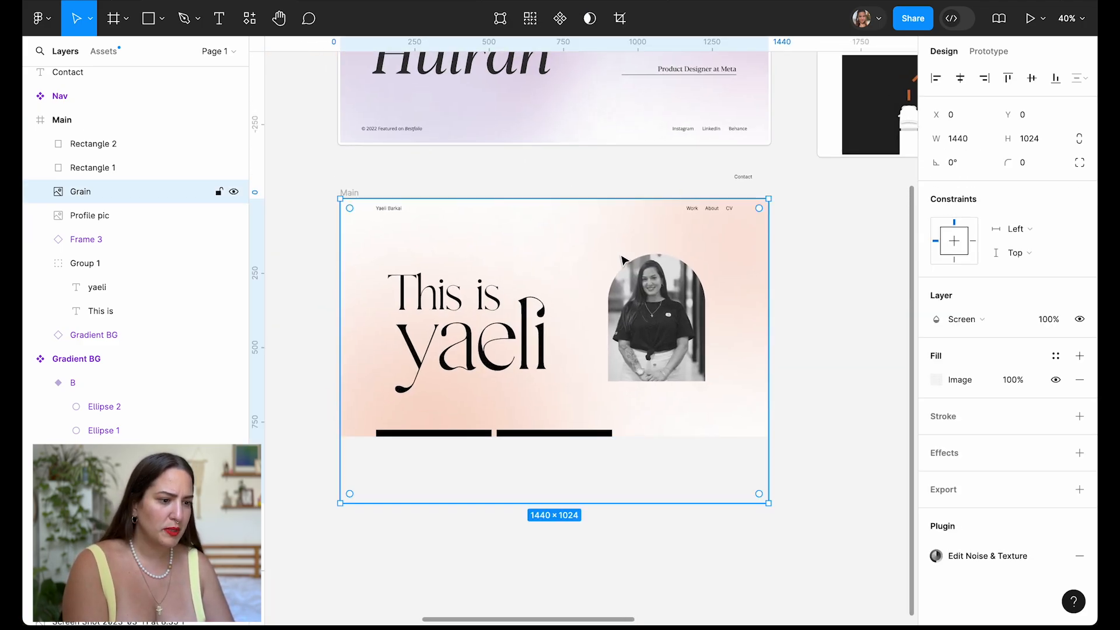
{"action": "left_click", "coordinate": [219, 192]}
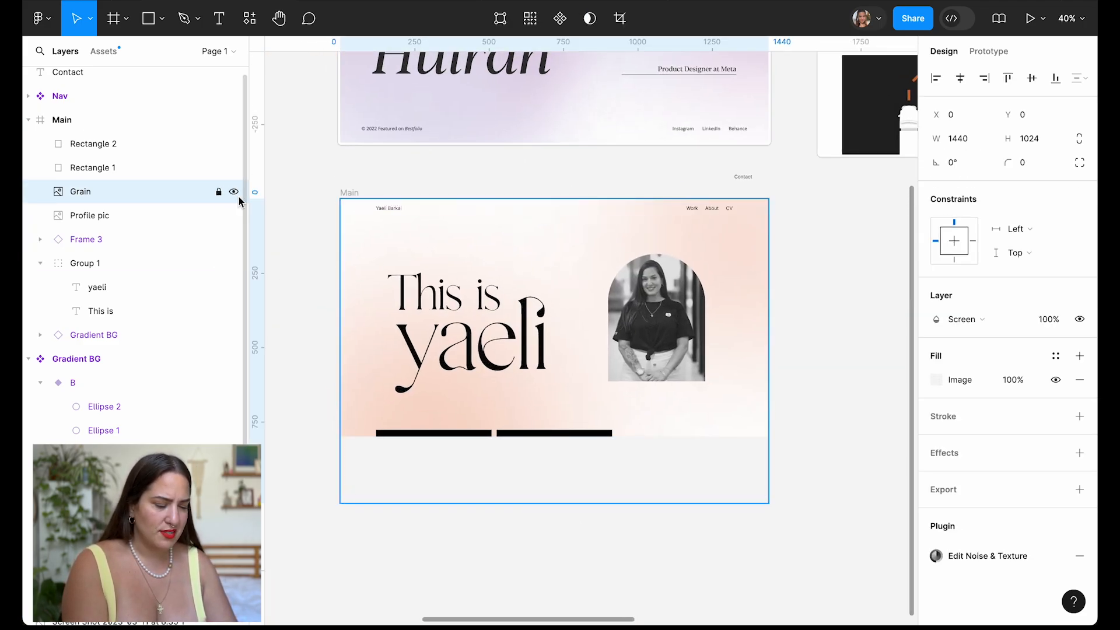
{"action": "left_click", "coordinate": [789, 345]}
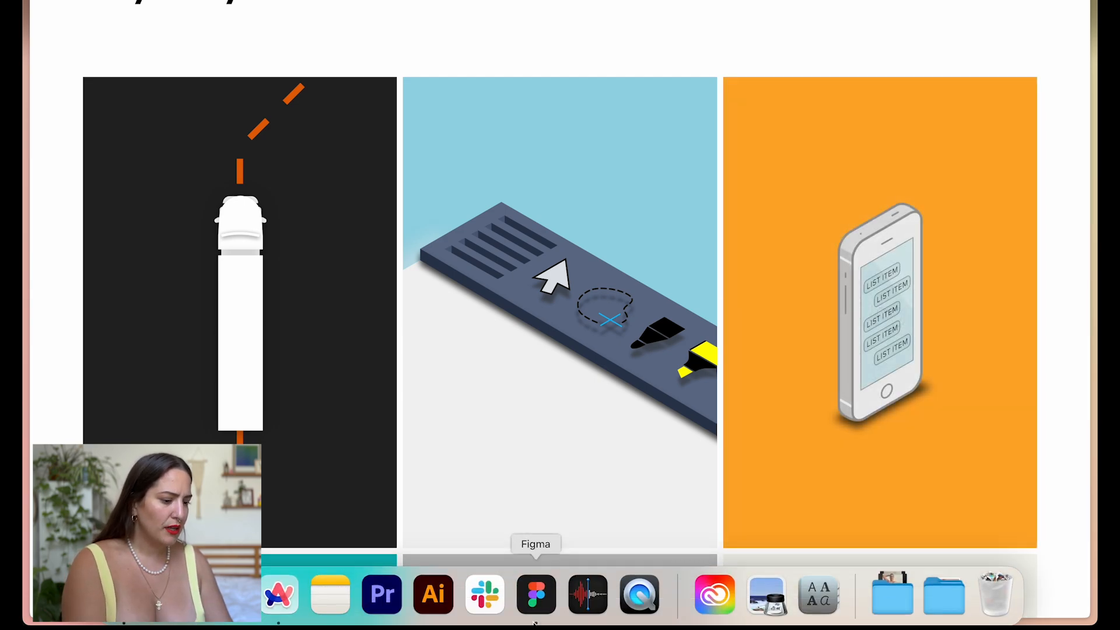
{"action": "left_click", "coordinate": [535, 592]}
Retype the copied name text below the card as 'Project title' at size 32.
{"action": "key", "text": "Escape"}
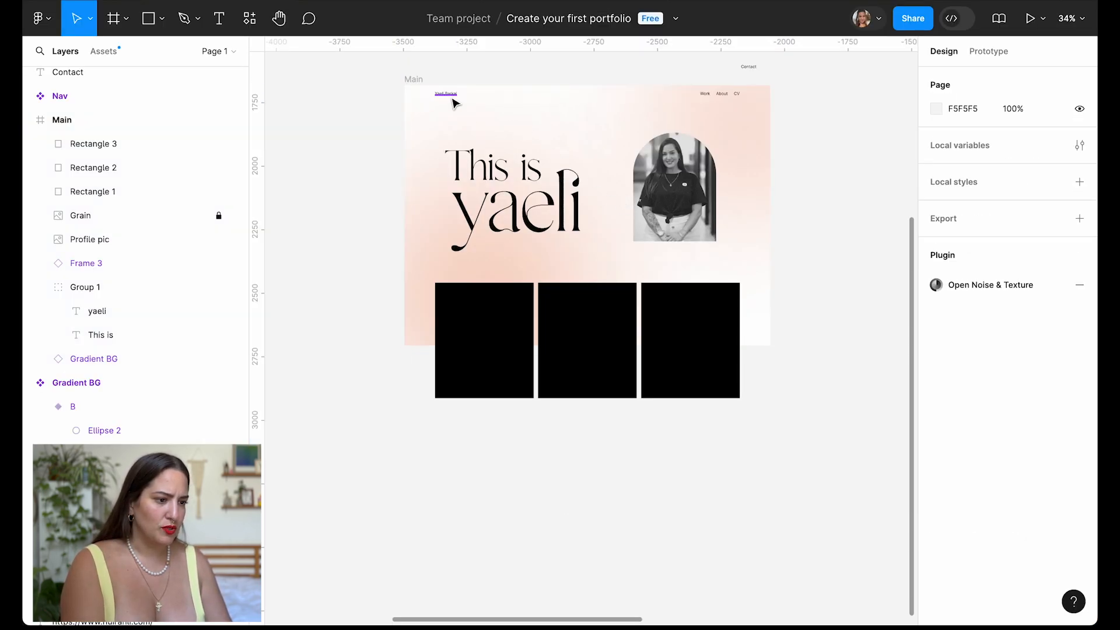
{"action": "scroll", "coordinate": [451, 98], "scroll_direction": "up", "scroll_amount": 4}
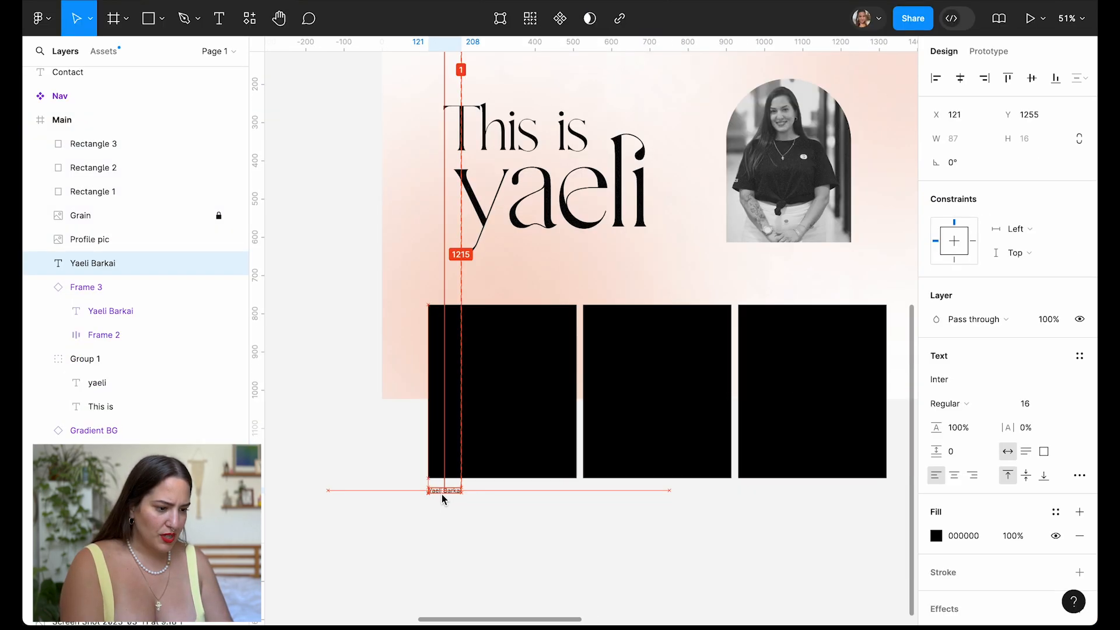
{"action": "scroll", "coordinate": [444, 498], "scroll_direction": "up", "scroll_amount": 4}
{"action": "key", "text": "Return"}
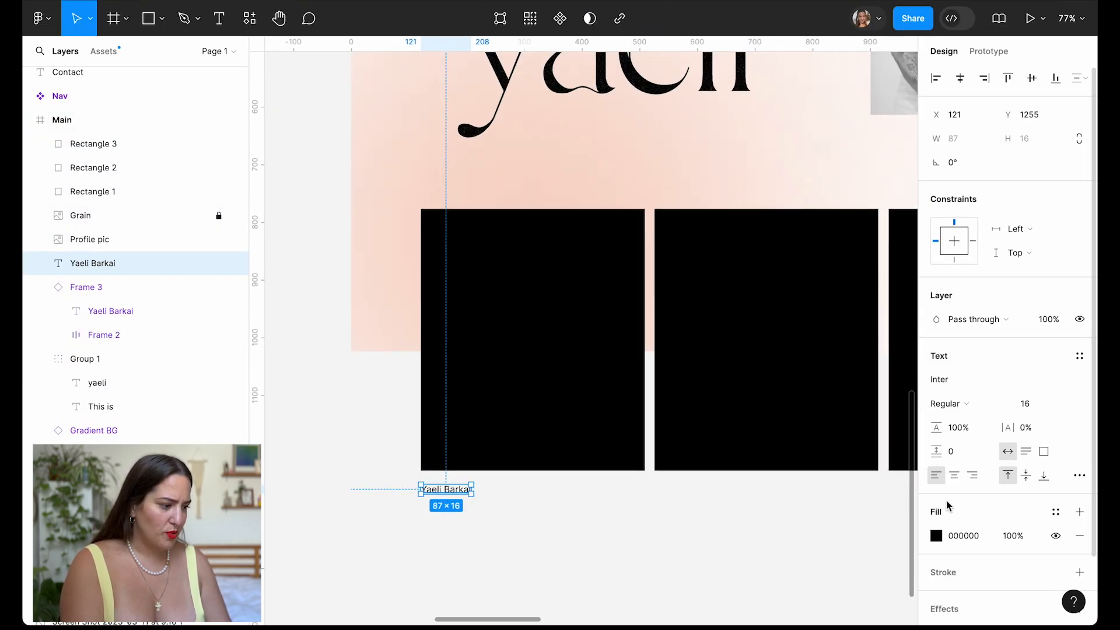
{"action": "type", "text": "Project title"}
{"action": "key", "text": "Escape"}
{"action": "left_click", "coordinate": [1025, 404]}
{"action": "type", "text": "32"}
{"action": "key", "text": "Return"}
Duplicate the title below it as 'Short desription' at font size 18.
{"action": "scroll", "coordinate": [724, 543], "scroll_direction": "down", "scroll_amount": 2}
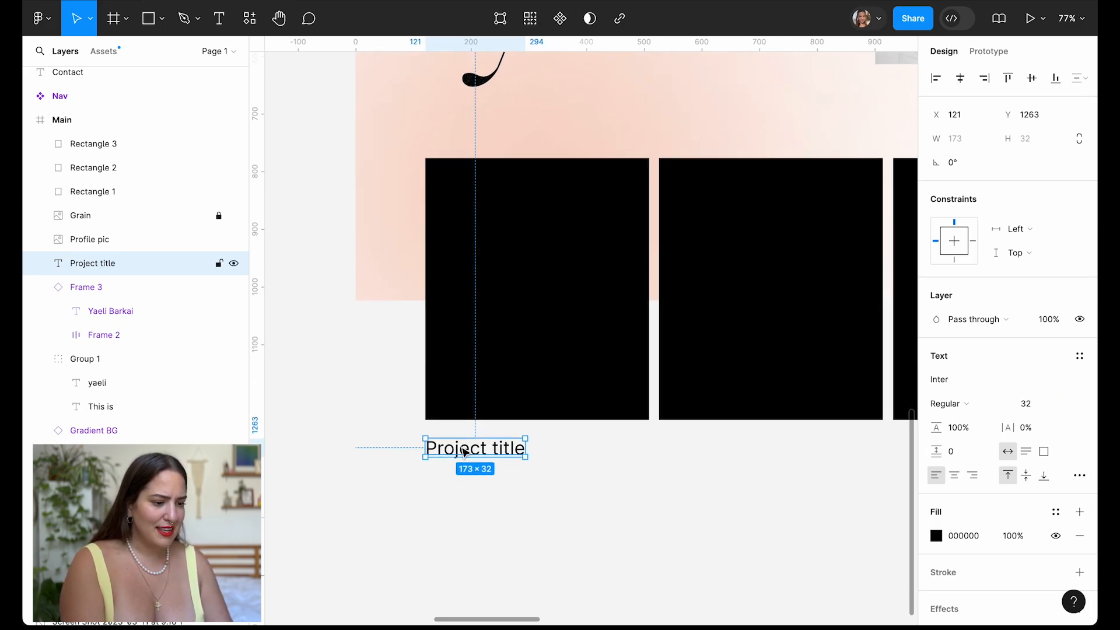
{"action": "left_click_drag", "start_coordinate": [466, 445], "coordinate": [466, 477]}
{"action": "double_click", "coordinate": [466, 477]}
{"action": "type", "text": "Short"}
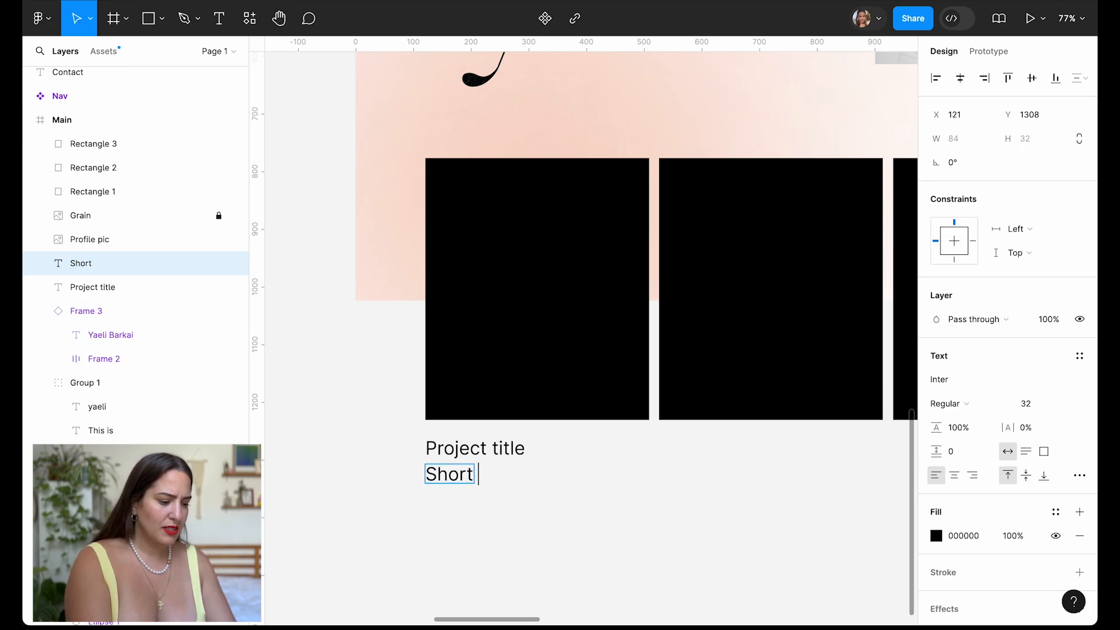
{"action": "type", "text": " desription"}
{"action": "left_click", "coordinate": [488, 451]}
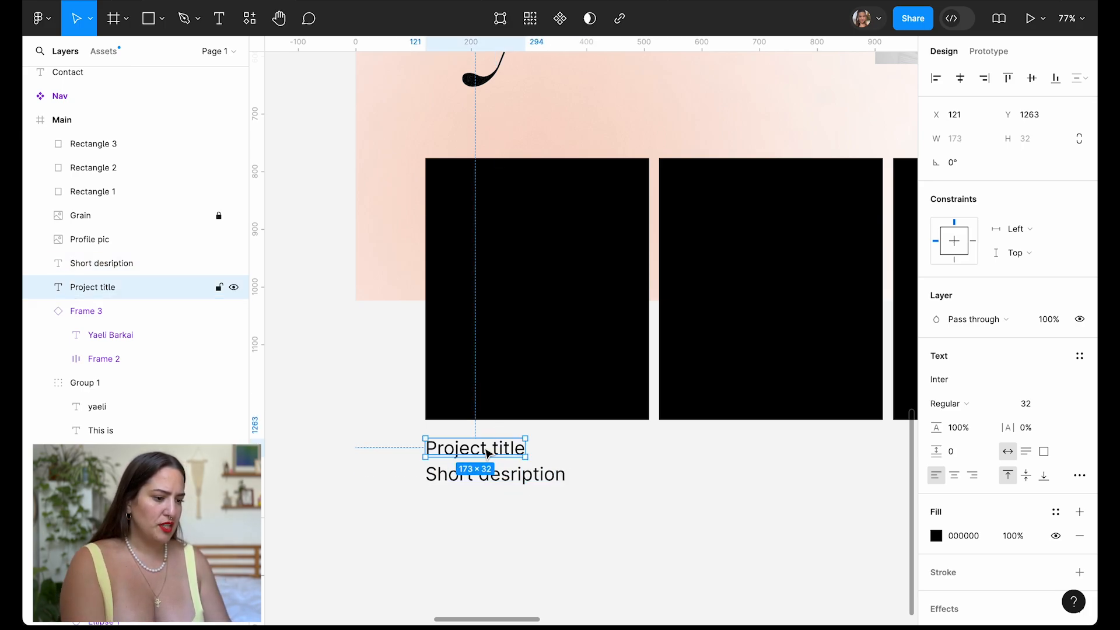
{"action": "left_click", "coordinate": [547, 486]}
{"action": "left_click", "coordinate": [1038, 404]}
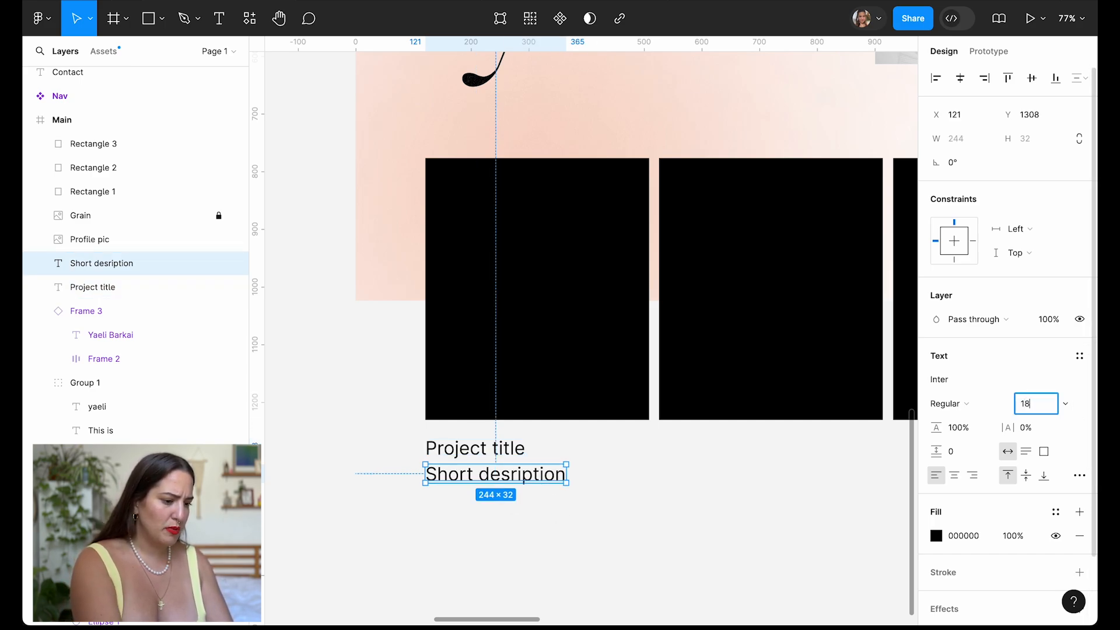
{"action": "key", "text": "Return"}
Lower the description to 80% opacity and shrink its font size to 16.
{"action": "scroll", "coordinate": [335, 567], "scroll_direction": "up", "scroll_amount": 5}
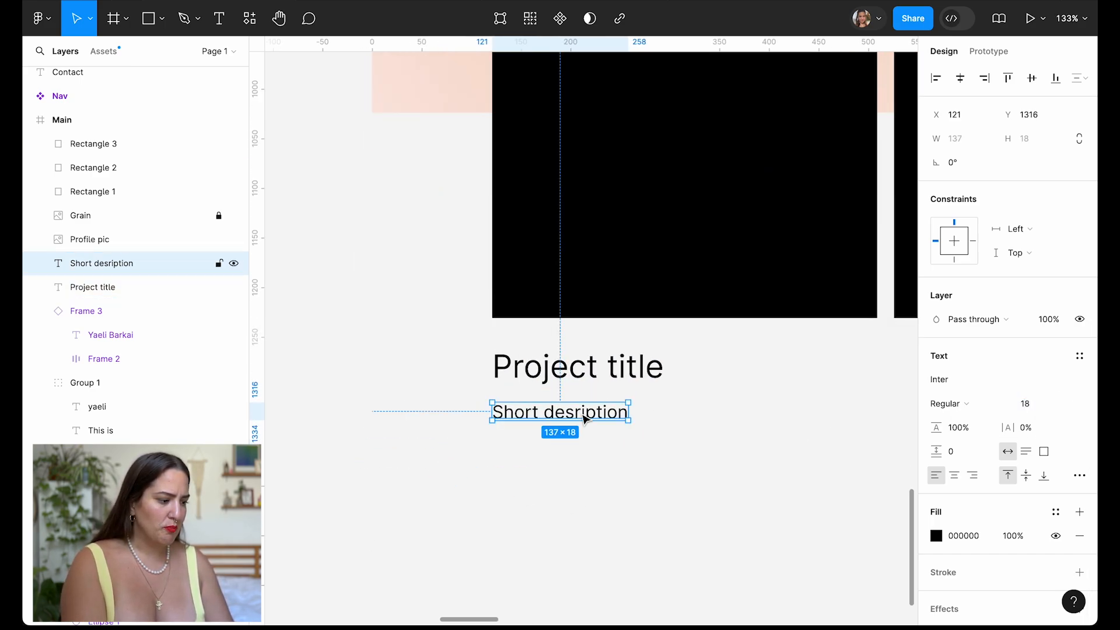
{"action": "left_click", "coordinate": [1015, 540]}
{"action": "type", "text": "80"}
{"action": "key", "text": "Return"}
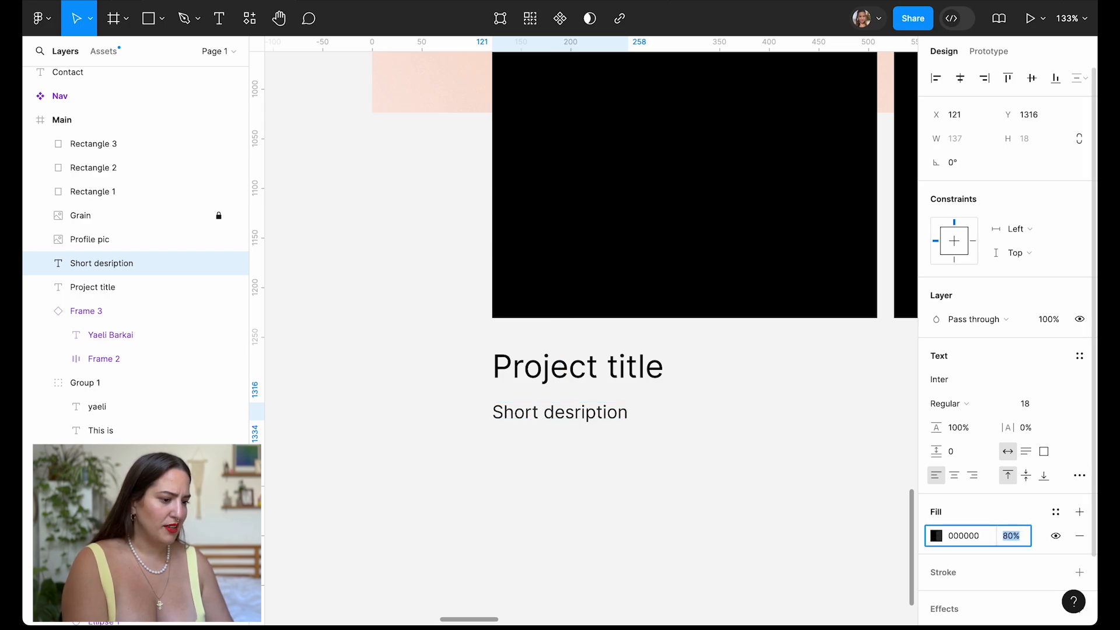
{"action": "scroll", "coordinate": [578, 367], "scroll_direction": "down", "scroll_amount": 3}
{"action": "left_click", "coordinate": [578, 385]}
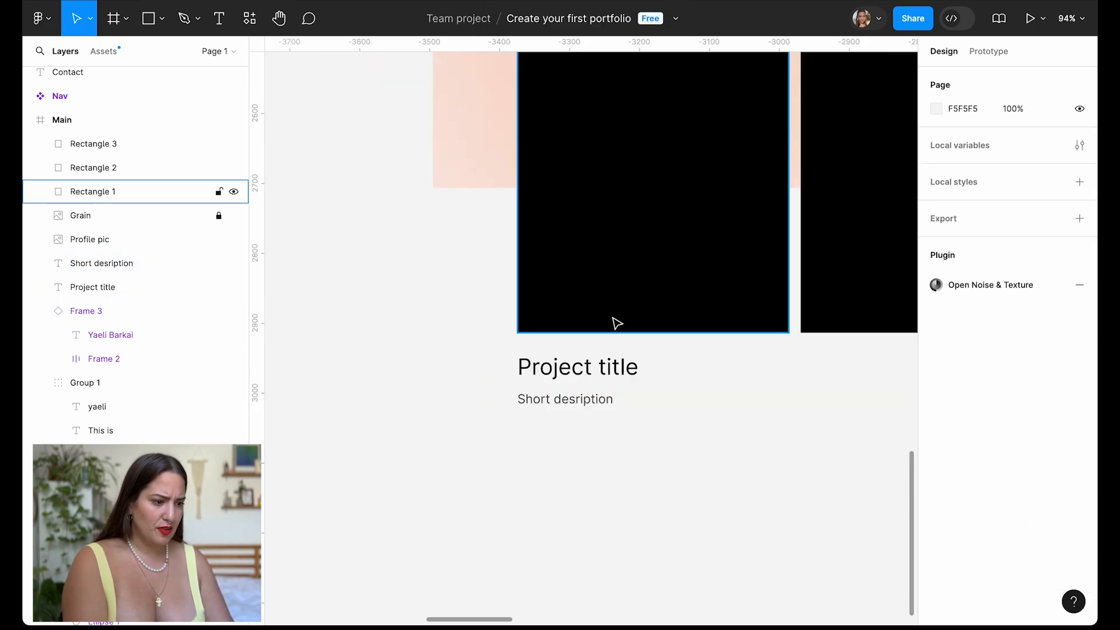
{"action": "left_click", "coordinate": [592, 377]}
{"action": "left_click", "coordinate": [1026, 405]}
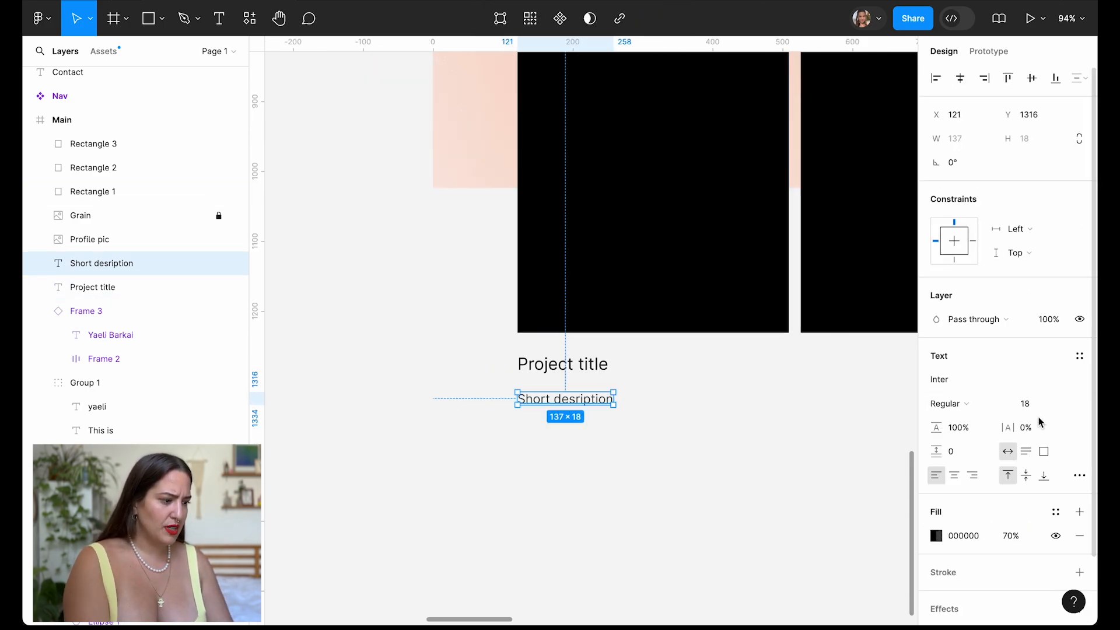
{"action": "left_click", "coordinate": [1025, 404]}
{"action": "type", "text": "16"}
{"action": "key", "text": "Return"}
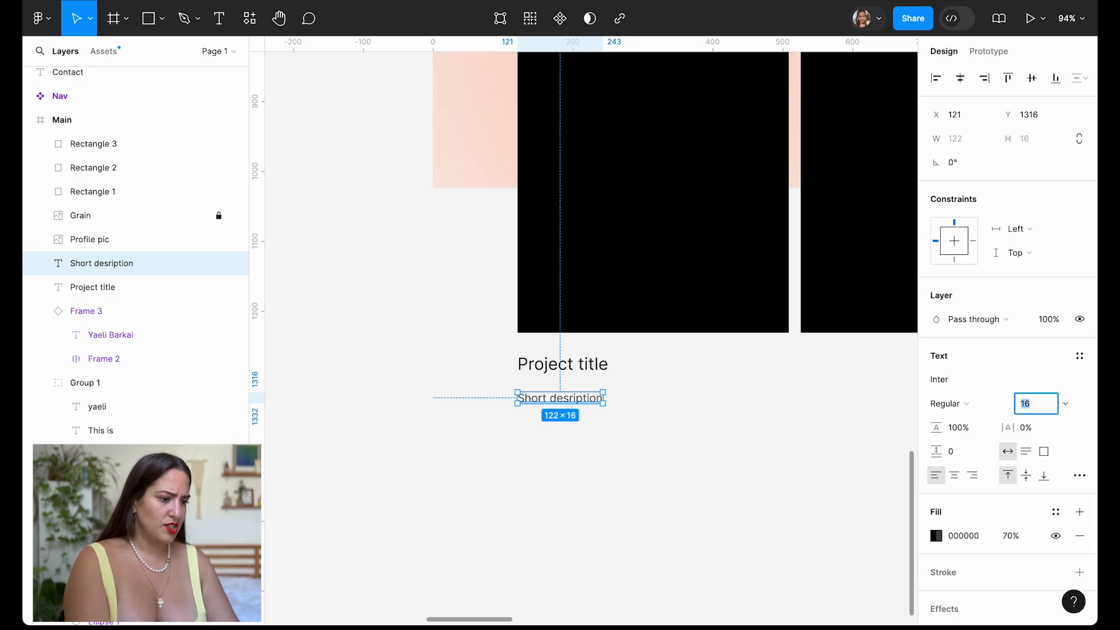
{"action": "left_click", "coordinate": [623, 463]}
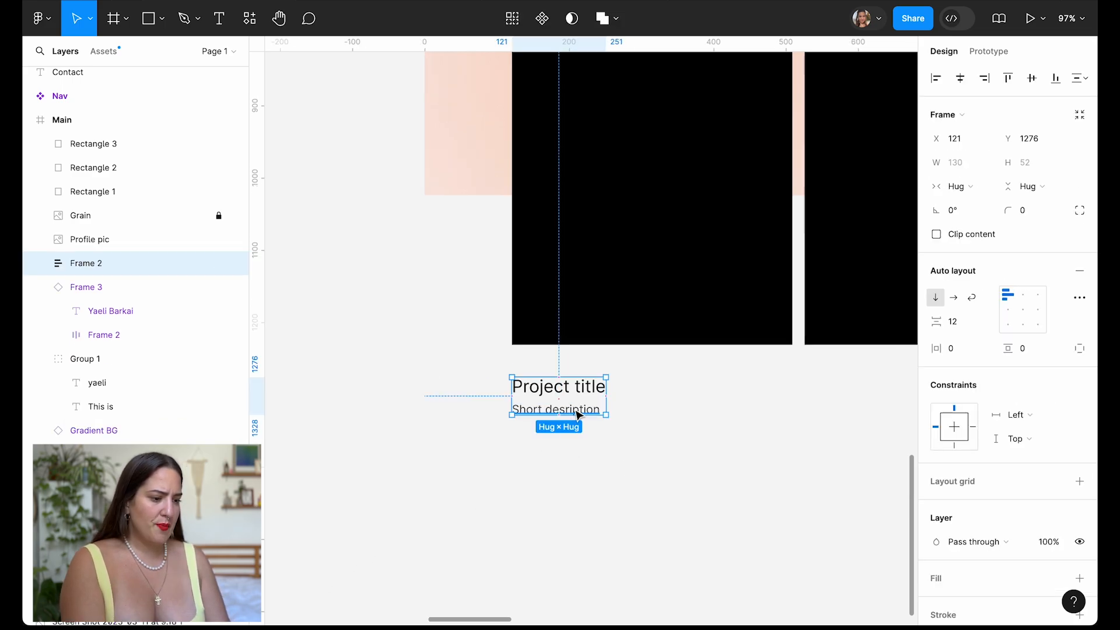
{"action": "double_click", "coordinate": [577, 411]}
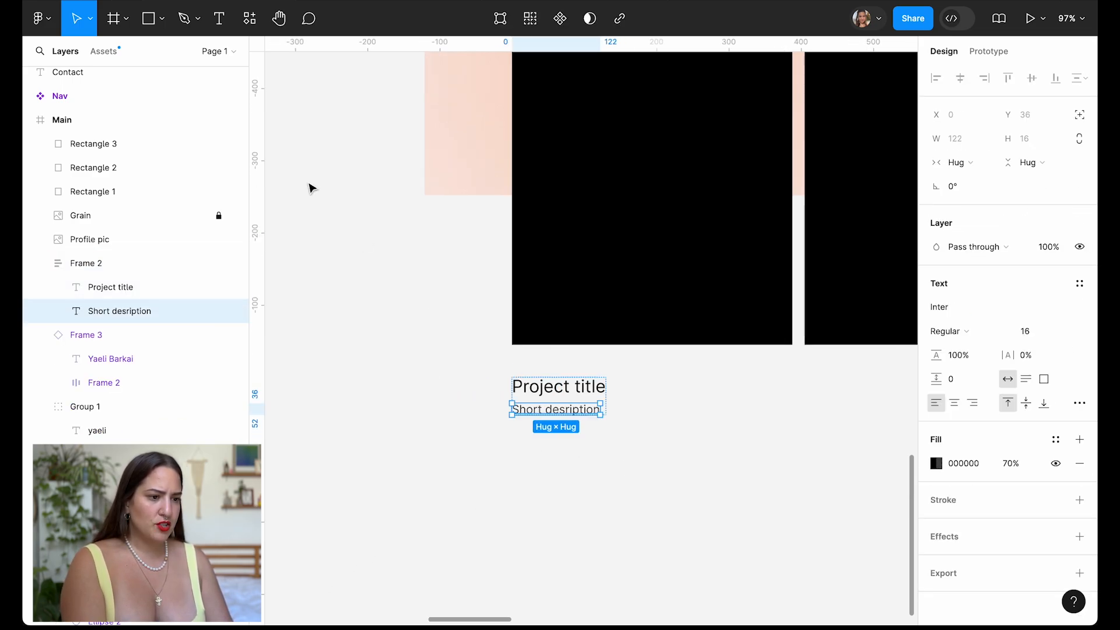
{"action": "left_click", "coordinate": [249, 18]}
Fill the description with placeholder text using the Lorem Ipsum plugin.
{"action": "type", "text": "lorem ipsum"}
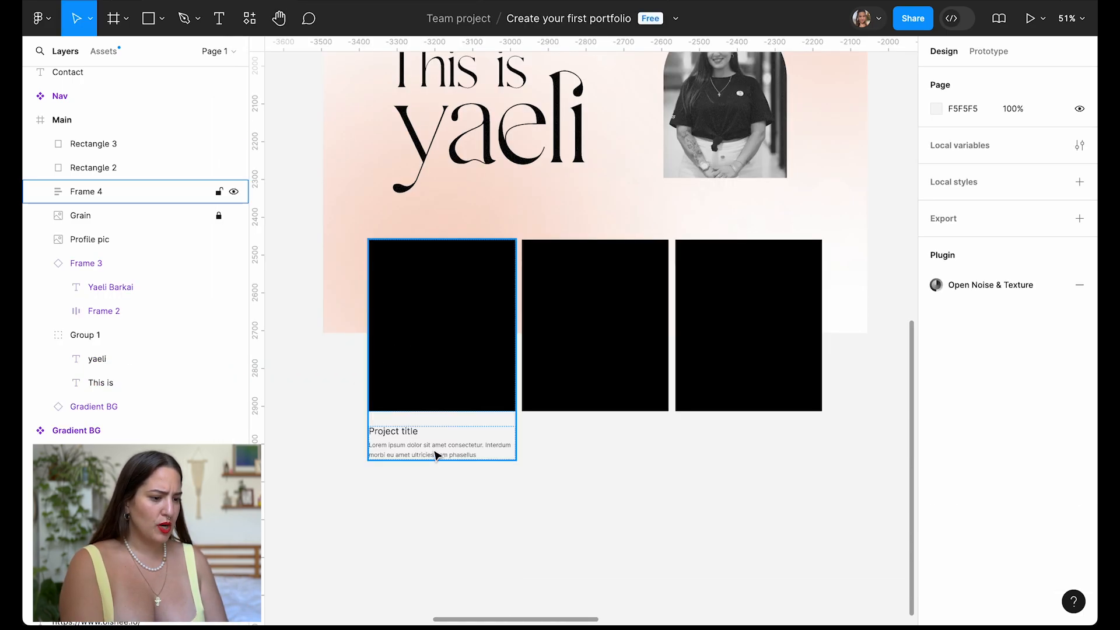
{"action": "left_click", "coordinate": [408, 402]}
{"action": "scroll", "coordinate": [538, 284], "scroll_direction": "up", "scroll_amount": 2}
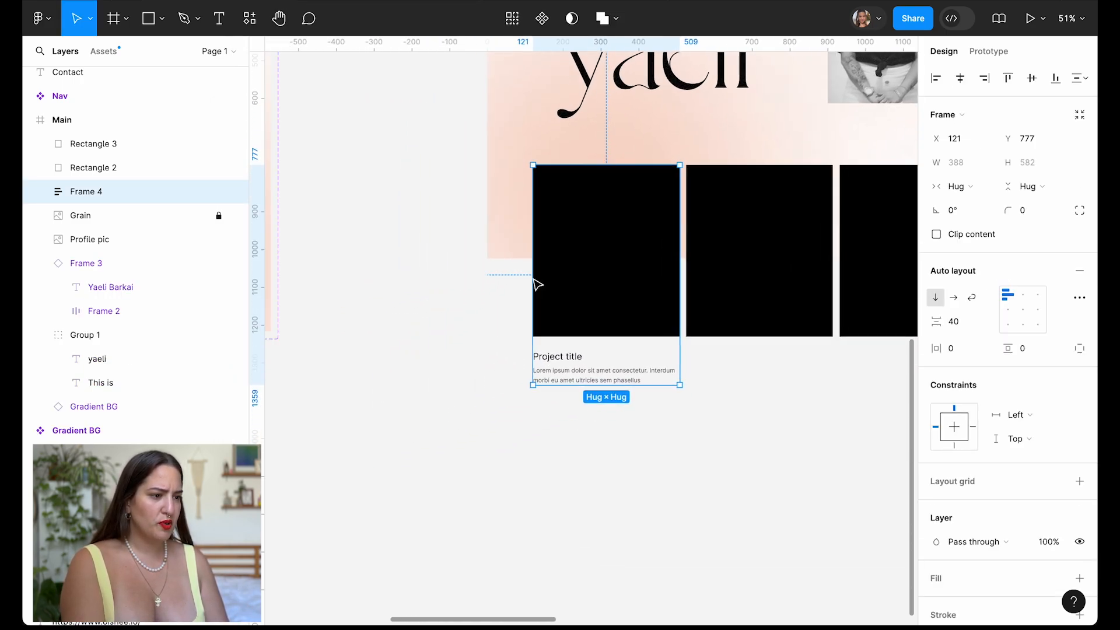
Make the card a Project-card component and line up three instances in a 1200-wide row.
{"action": "left_click", "coordinate": [542, 18]}
{"action": "type", "text": "Project-card"}
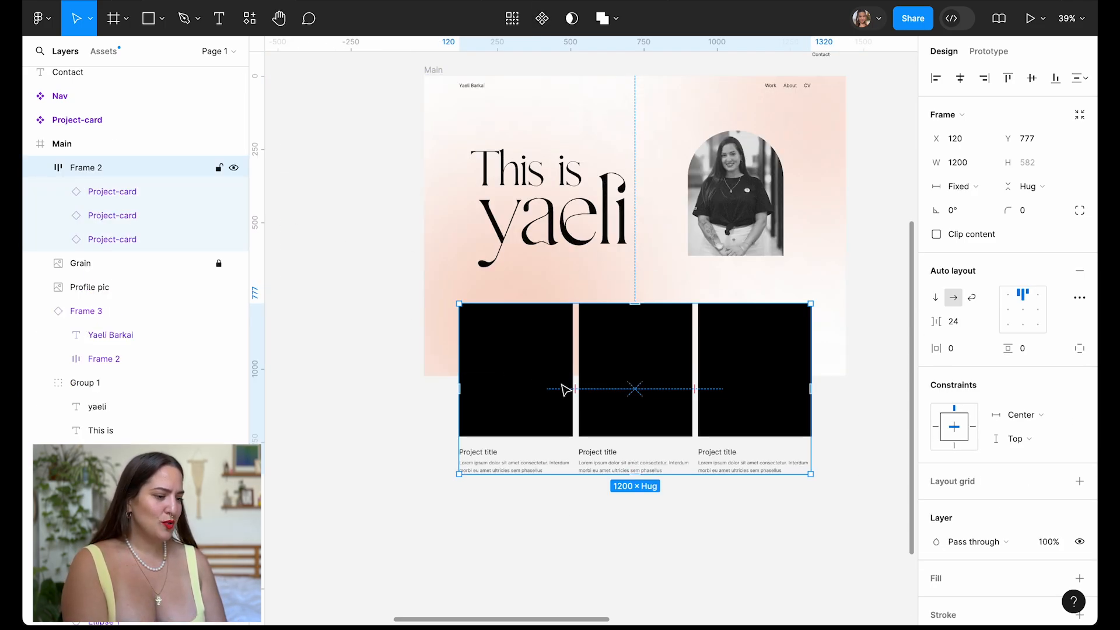
{"action": "left_click", "coordinate": [547, 394]}
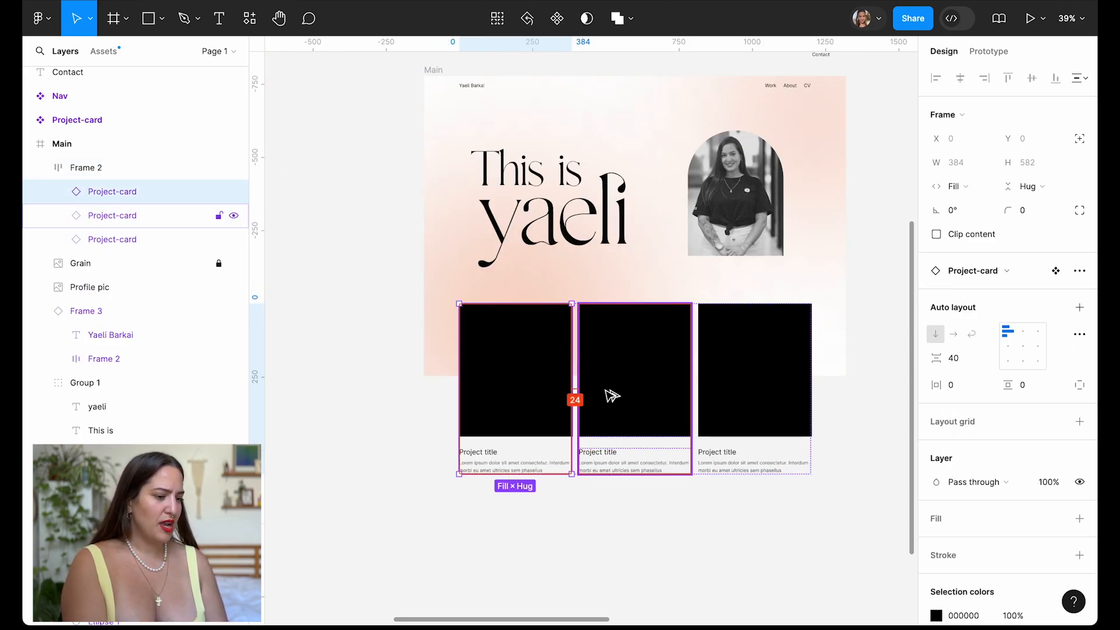
{"action": "left_click", "coordinate": [562, 509]}
{"action": "left_click", "coordinate": [752, 367]}
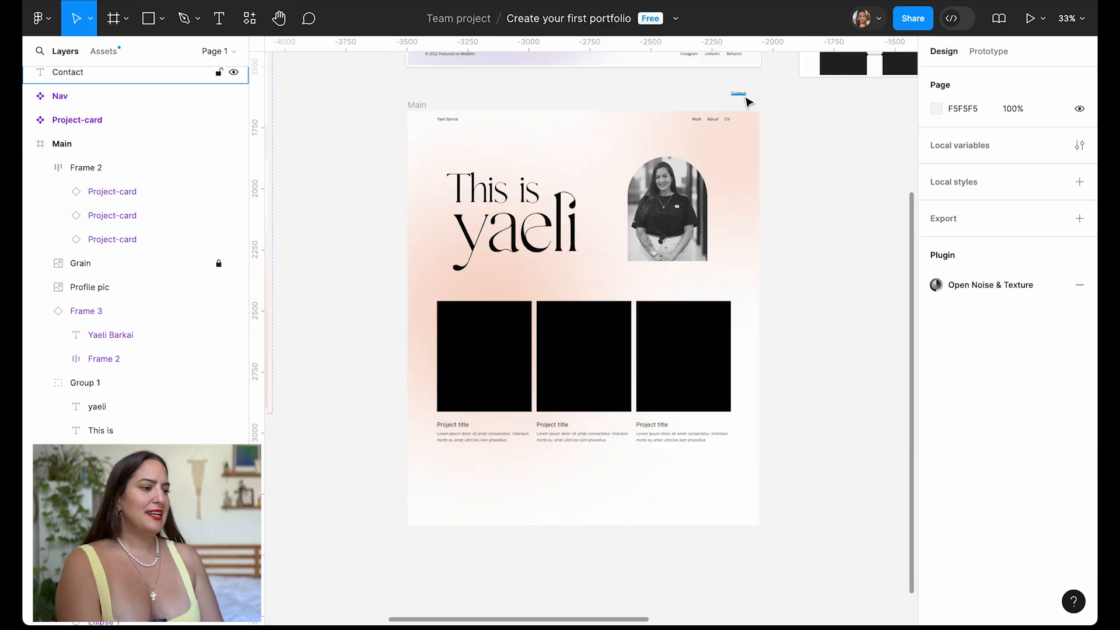
{"action": "scroll", "coordinate": [748, 100], "scroll_direction": "up", "scroll_amount": 8}
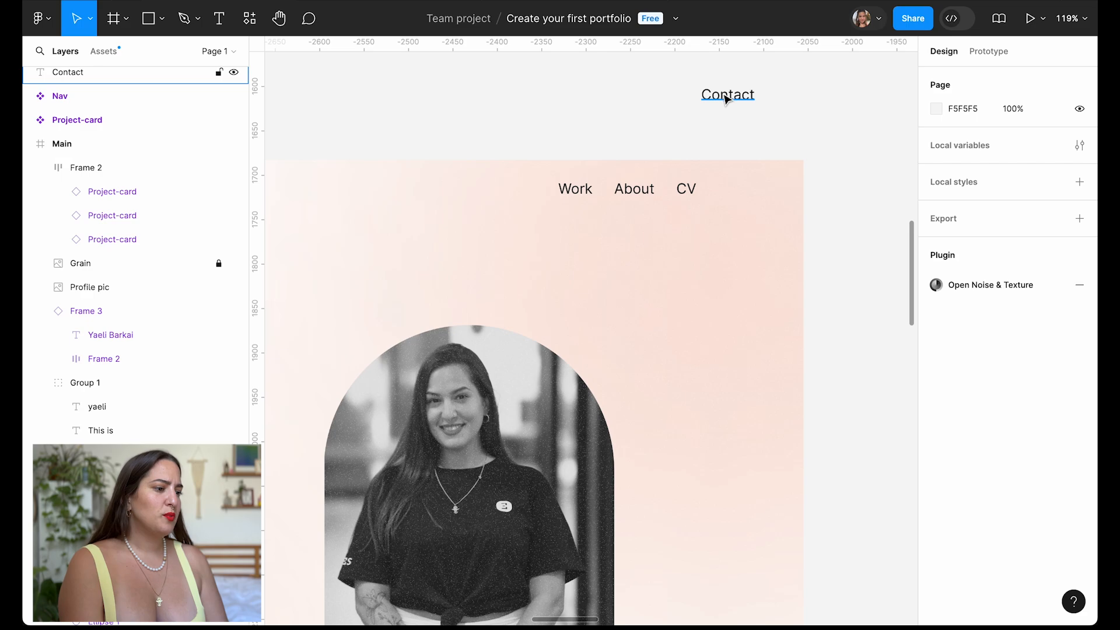
Move the Contact text to the bottom of the Main frame and retype it as the footer e-mail.
{"action": "left_click", "coordinate": [726, 98]}
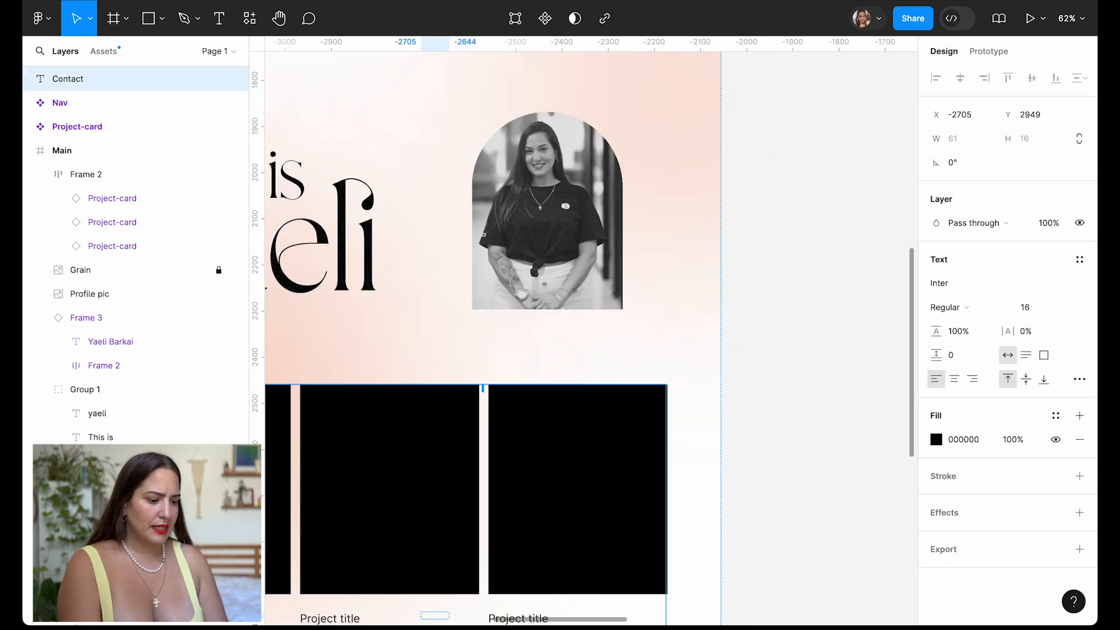
{"action": "left_click_drag", "start_coordinate": [435, 616], "coordinate": [358, 516]}
{"action": "scroll", "coordinate": [359, 517], "scroll_direction": "left", "scroll_amount": 3}
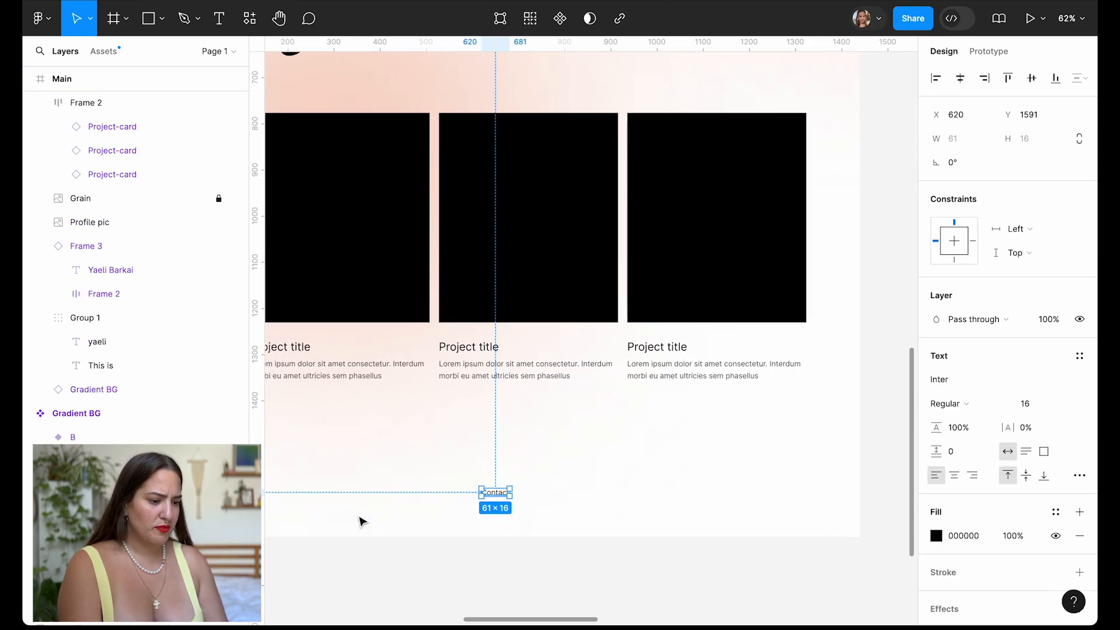
{"action": "scroll", "coordinate": [494, 489], "scroll_direction": "up", "scroll_amount": 5}
{"action": "double_click", "coordinate": [521, 500]}
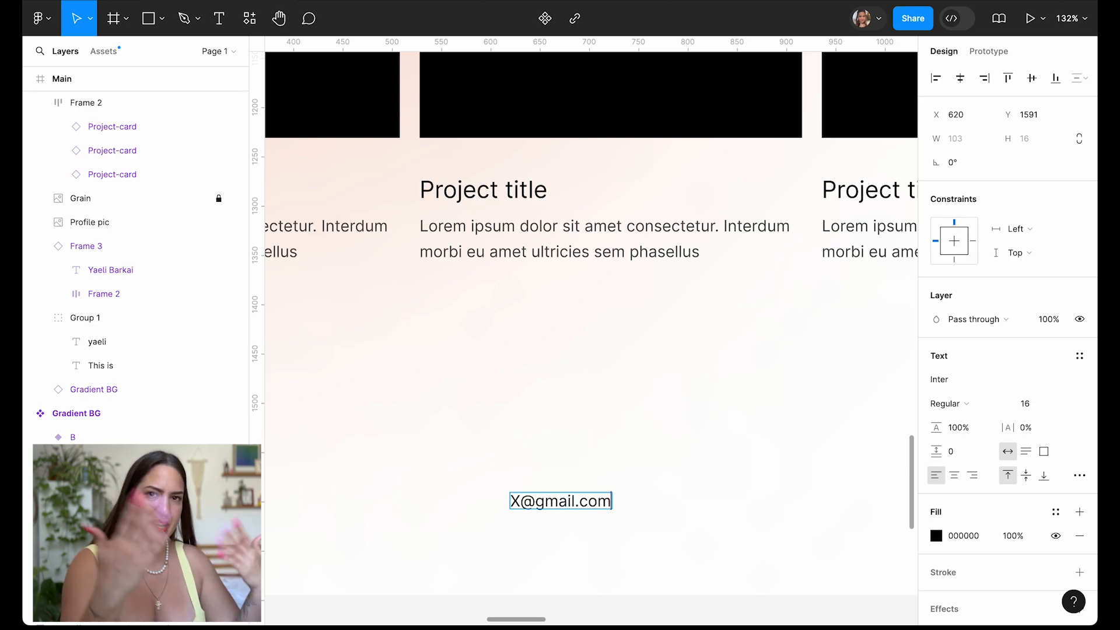
{"action": "key", "text": "Escape"}
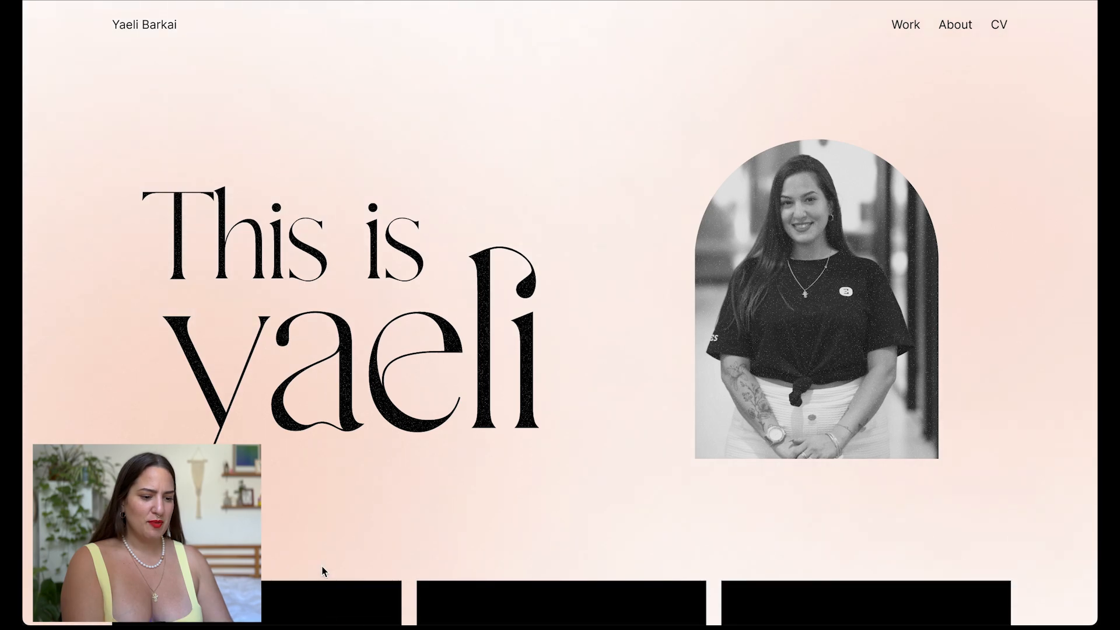
Duplicate the Main frame as a 1440 × 1590 copy beside the original.
{"action": "scroll", "coordinate": [1089, 325], "scroll_direction": "down", "scroll_amount": 8}
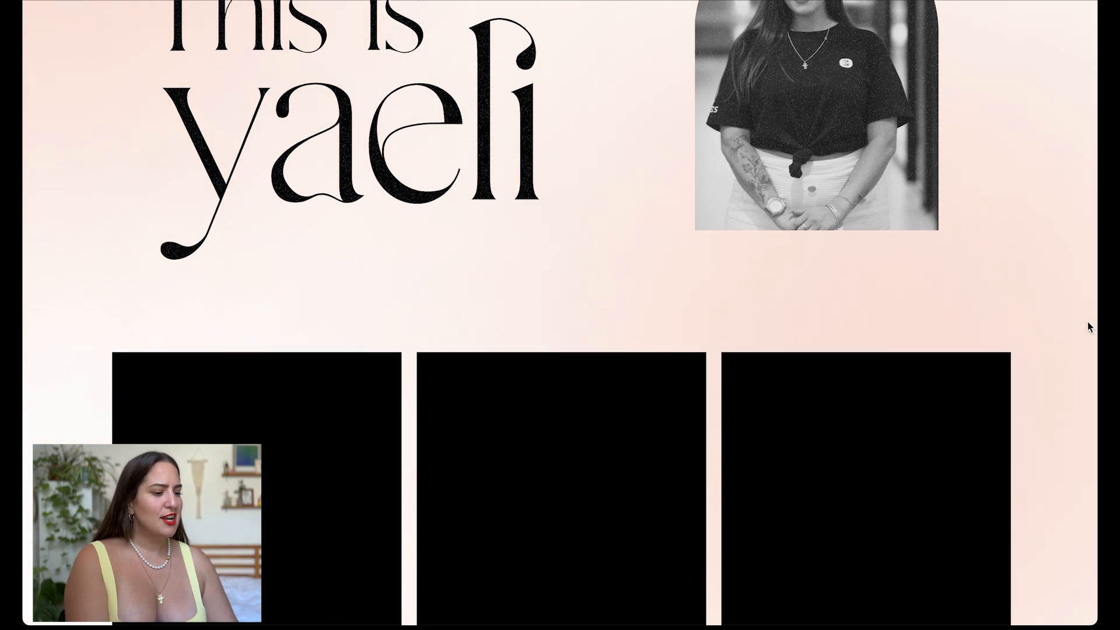
{"action": "scroll", "coordinate": [1088, 325], "scroll_direction": "down", "scroll_amount": 2}
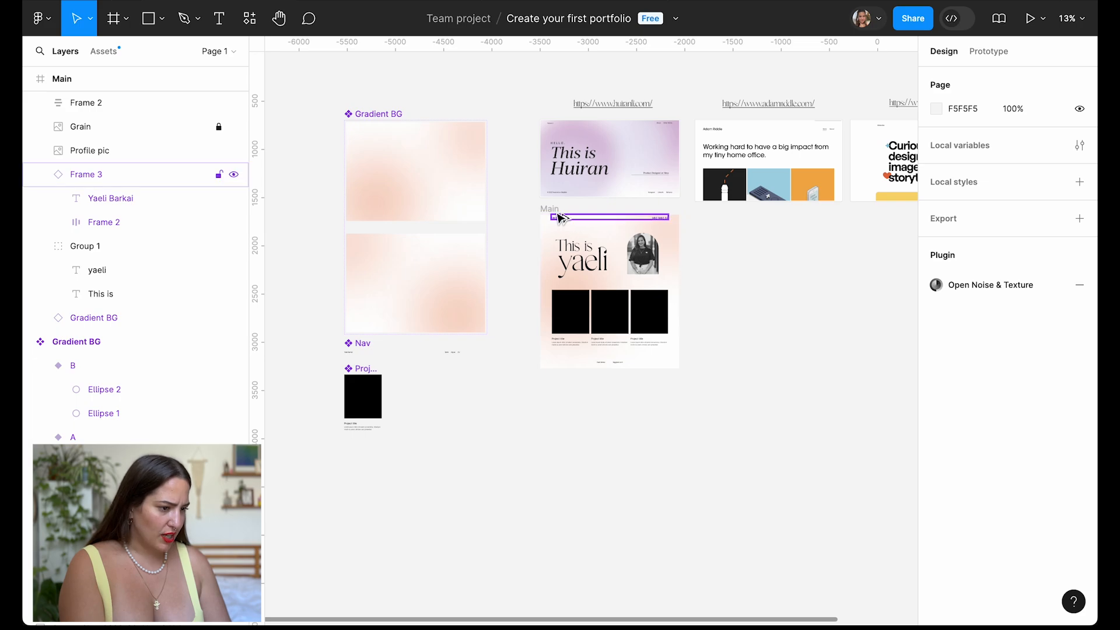
{"action": "left_click_drag", "start_coordinate": [549, 210], "coordinate": [707, 218]}
{"action": "key", "text": "shift+2"}
{"action": "scroll", "coordinate": [822, 350], "scroll_direction": "down", "scroll_amount": 1}
Ungroup the cards and footer in Frame 2 and wrap them together in an auto layout.
{"action": "scroll", "coordinate": [821, 359], "scroll_direction": "up", "scroll_amount": 4}
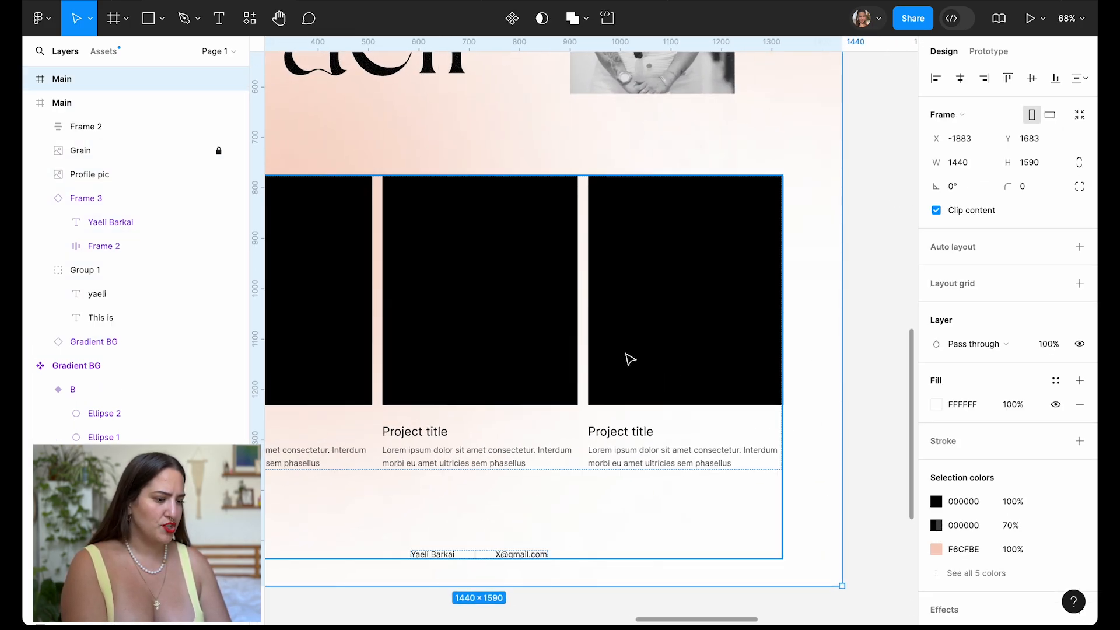
{"action": "left_click", "coordinate": [627, 353]}
{"action": "scroll", "coordinate": [627, 354], "scroll_direction": "left", "scroll_amount": 1}
{"action": "scroll", "coordinate": [627, 354], "scroll_direction": "down", "scroll_amount": 3}
{"action": "key", "text": "shift+super+g"}
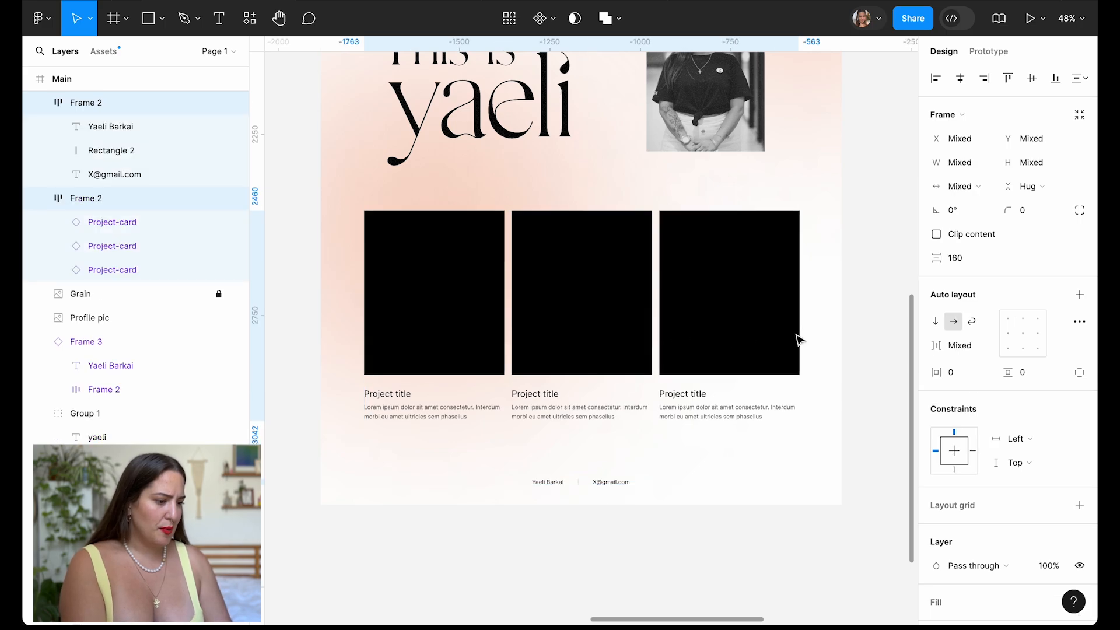
{"action": "left_click", "coordinate": [896, 303]}
{"action": "left_click", "coordinate": [506, 284]}
{"action": "left_click", "coordinate": [584, 482], "text": "shift"}
{"action": "scroll", "coordinate": [762, 404], "scroll_direction": "down", "scroll_amount": 1}
{"action": "key", "text": "shift+a"}
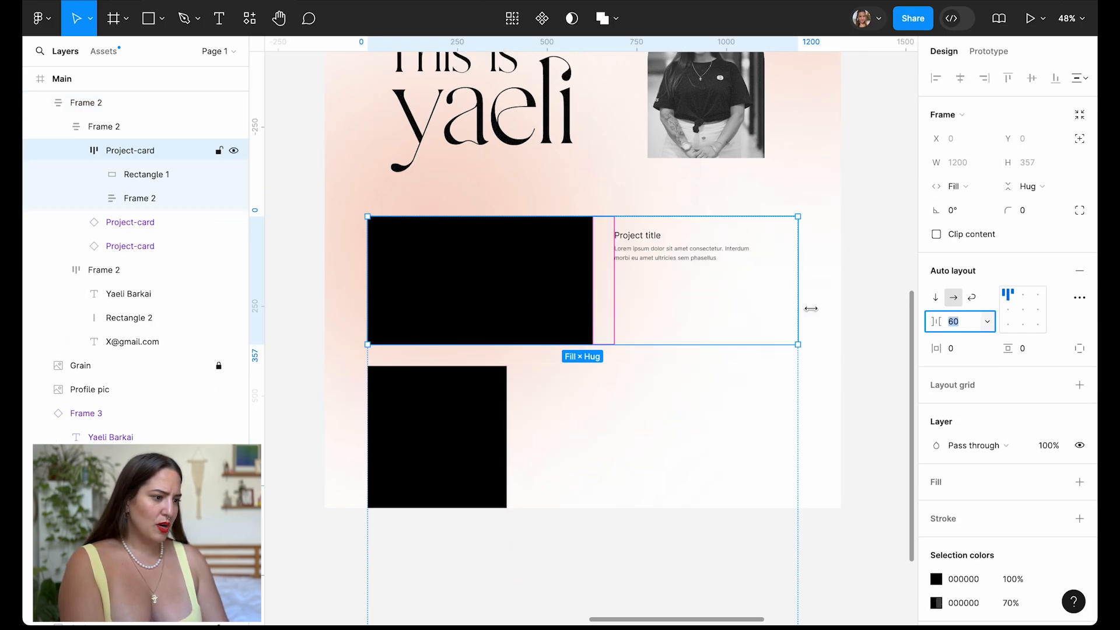
{"action": "left_click", "coordinate": [848, 293]}
{"action": "scroll", "coordinate": [850, 298], "scroll_direction": "up", "scroll_amount": 2}
Preview the page with the restyled card rows as a full-screen prototype.
{"action": "left_click", "coordinate": [572, 502]}
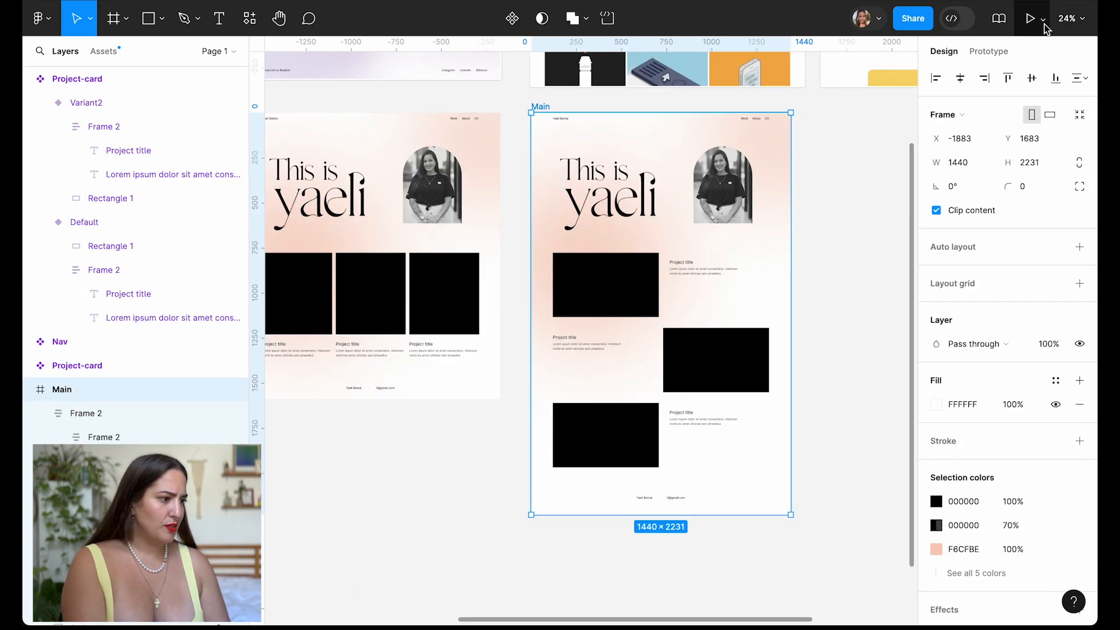
{"action": "left_click", "coordinate": [1030, 18]}
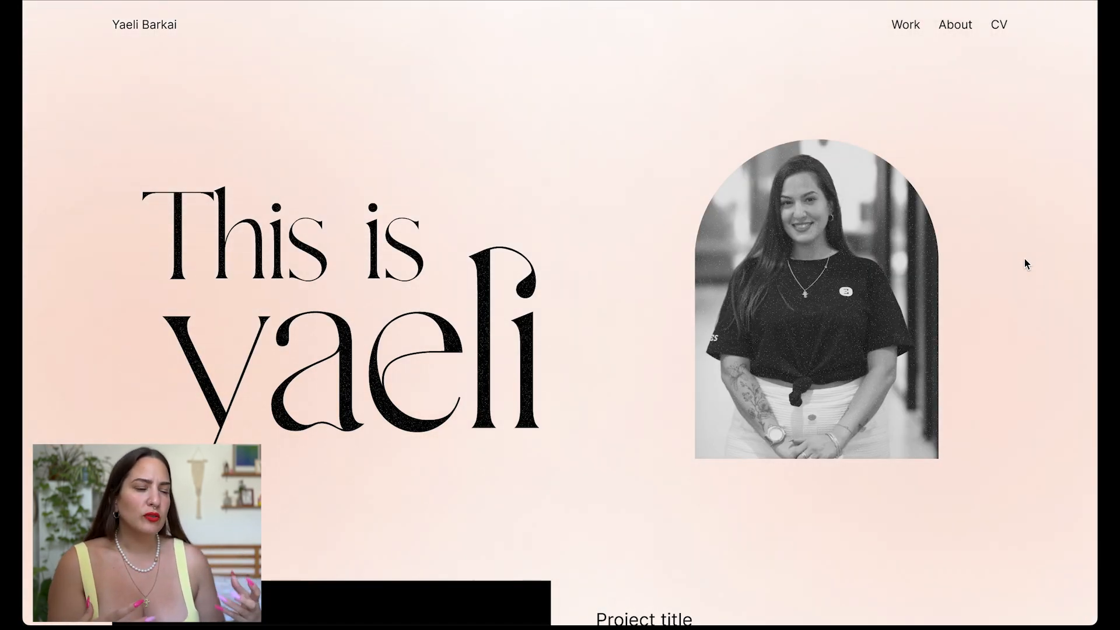
{"action": "key", "text": "super+backslash"}
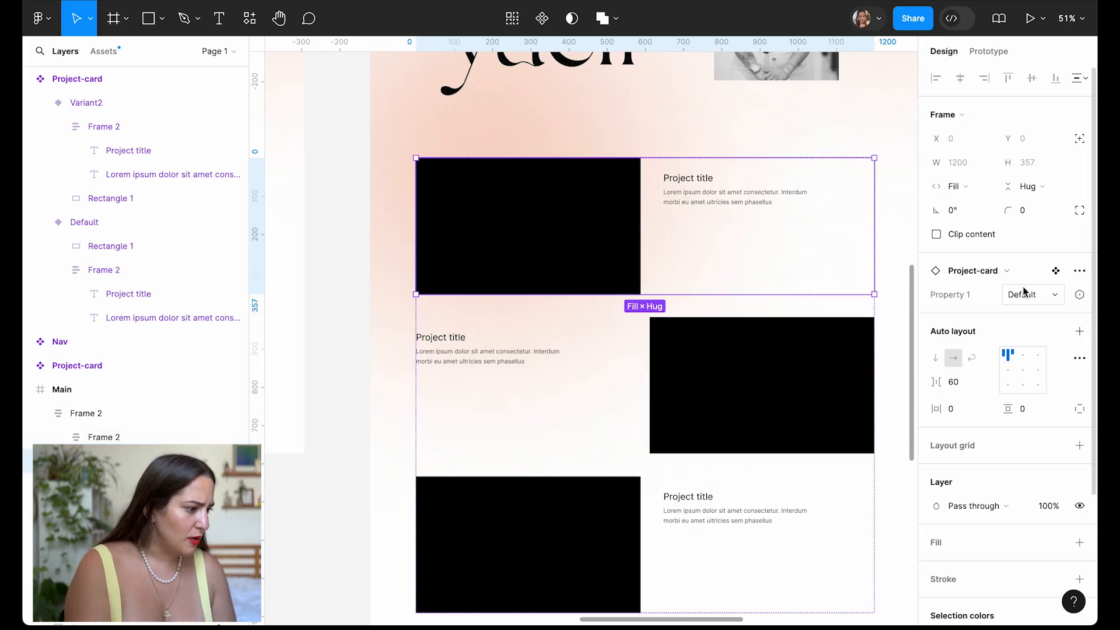
Add a 'View Project' text line below the description in the main Project-card component.
{"action": "left_click", "coordinate": [1053, 270]}
{"action": "double_click", "coordinate": [670, 290]}
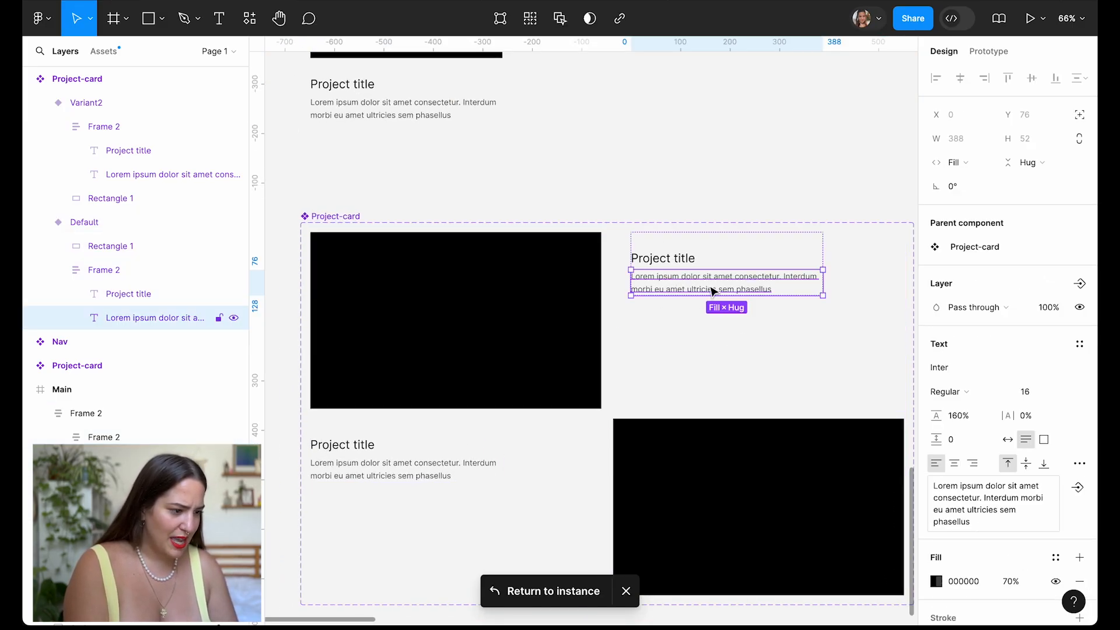
{"action": "key", "text": "ctrl+d"}
{"action": "key", "text": "Return"}
{"action": "type", "text": "View Pr"}
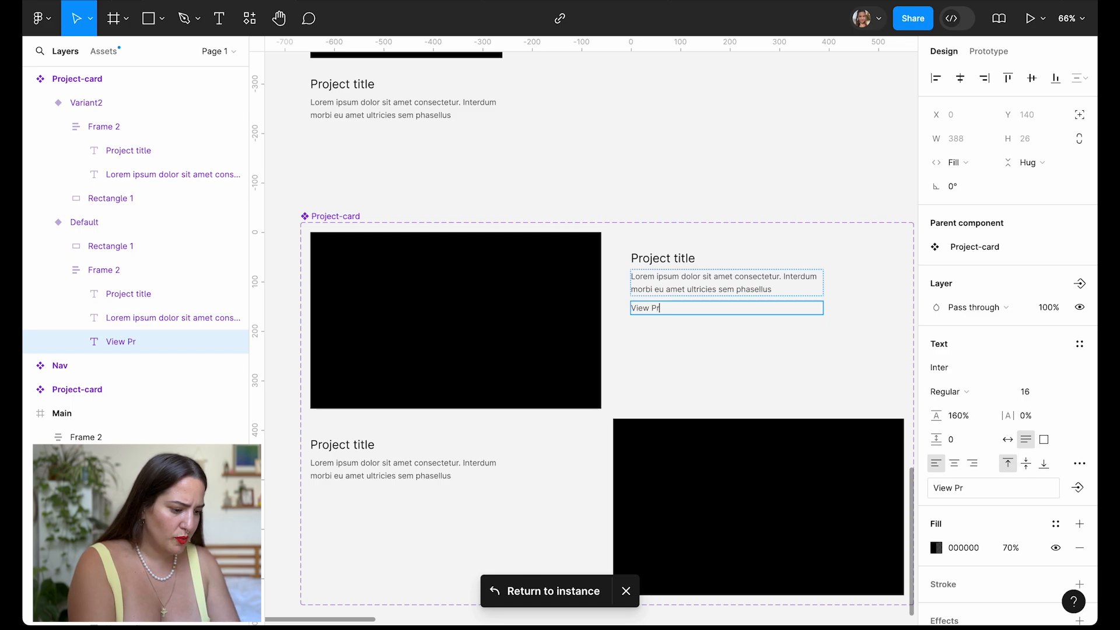
{"action": "type", "text": "oject"}
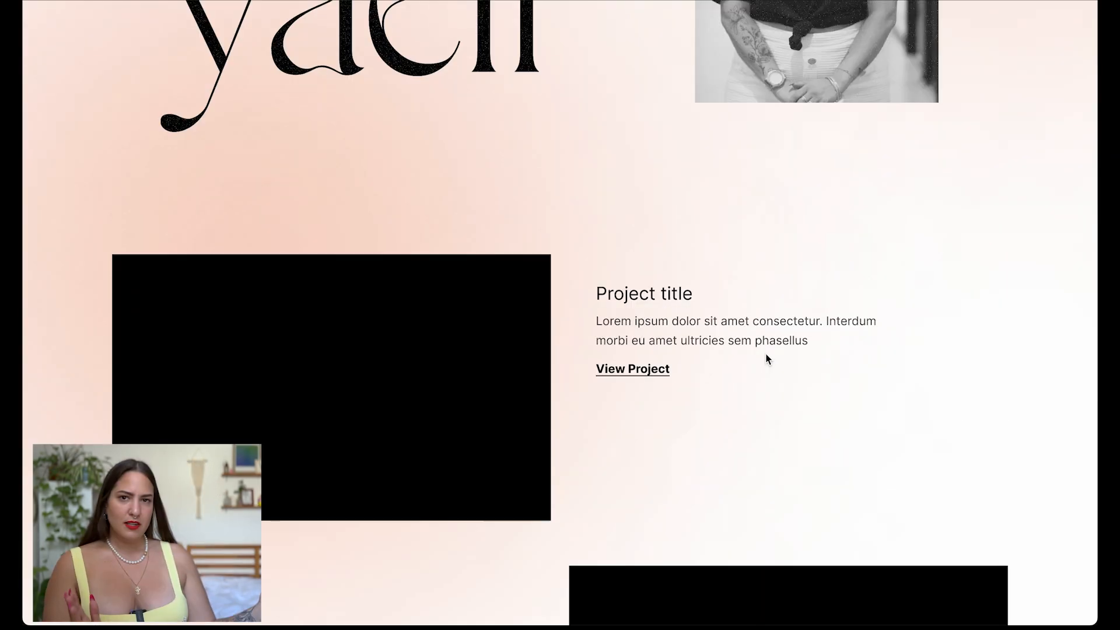
Check the cards now show the View Project link, then switch to the Arc browser.
{"action": "scroll", "coordinate": [1010, 398], "scroll_direction": "up", "scroll_amount": 2}
{"action": "scroll", "coordinate": [1010, 398], "scroll_direction": "down", "scroll_amount": 3}
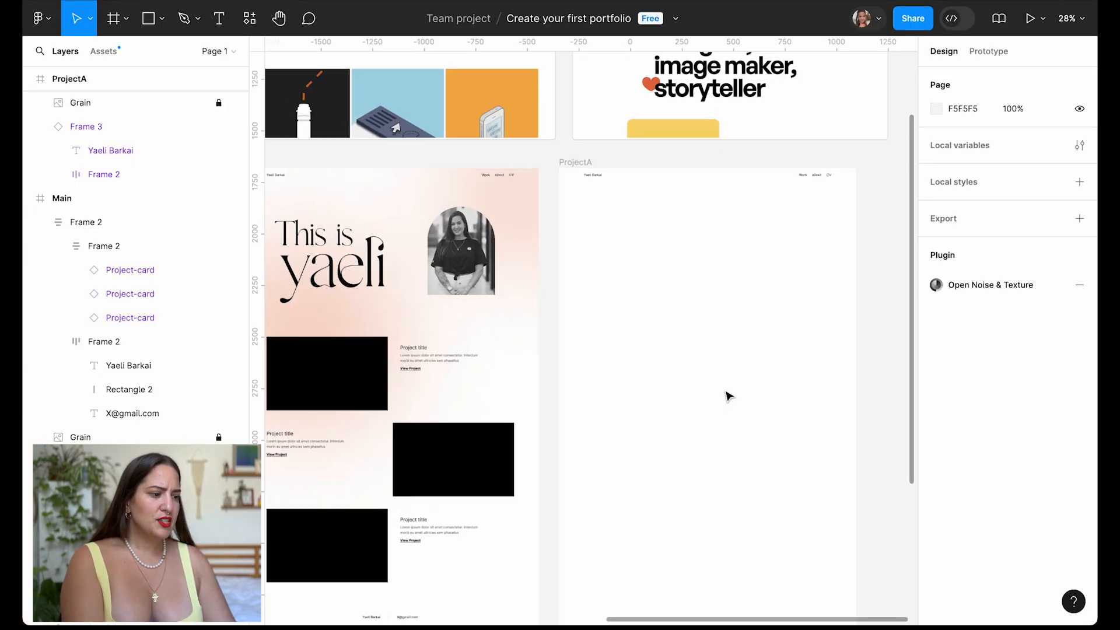
{"action": "scroll", "coordinate": [725, 395], "scroll_direction": "down", "scroll_amount": 2}
{"action": "scroll", "coordinate": [583, 321], "scroll_direction": "up", "scroll_amount": 1}
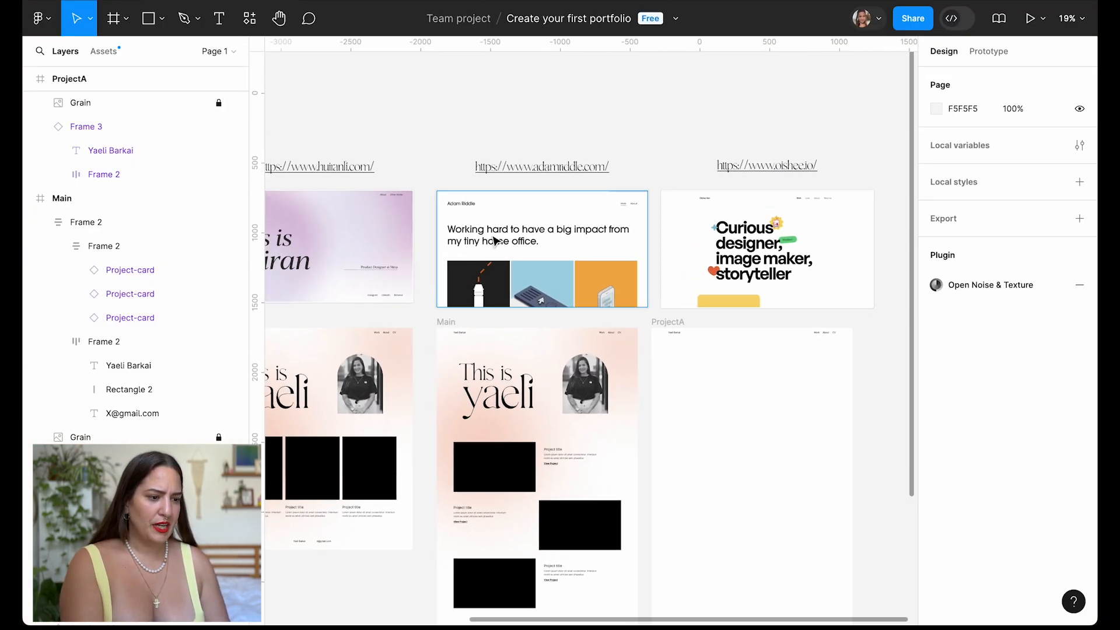
{"action": "left_click", "coordinate": [278, 591]}
Open the reference portfolio tab in Arc and scroll through its Ink intelligence & gestures case study.
{"action": "mouse_move", "coordinate": [25, 462]}
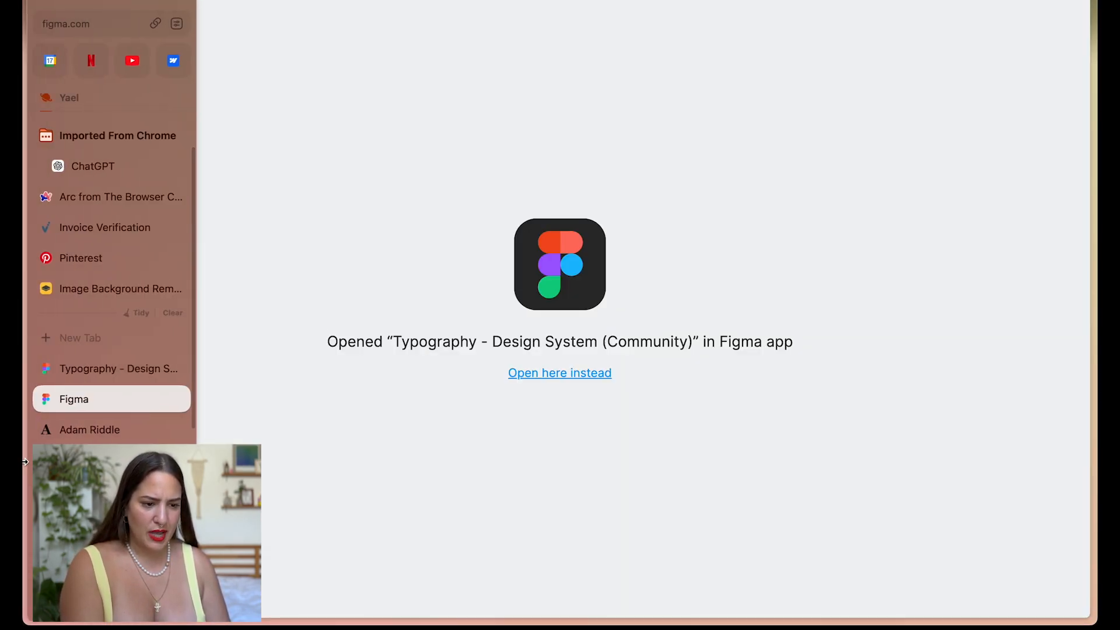
{"action": "left_click", "coordinate": [107, 428]}
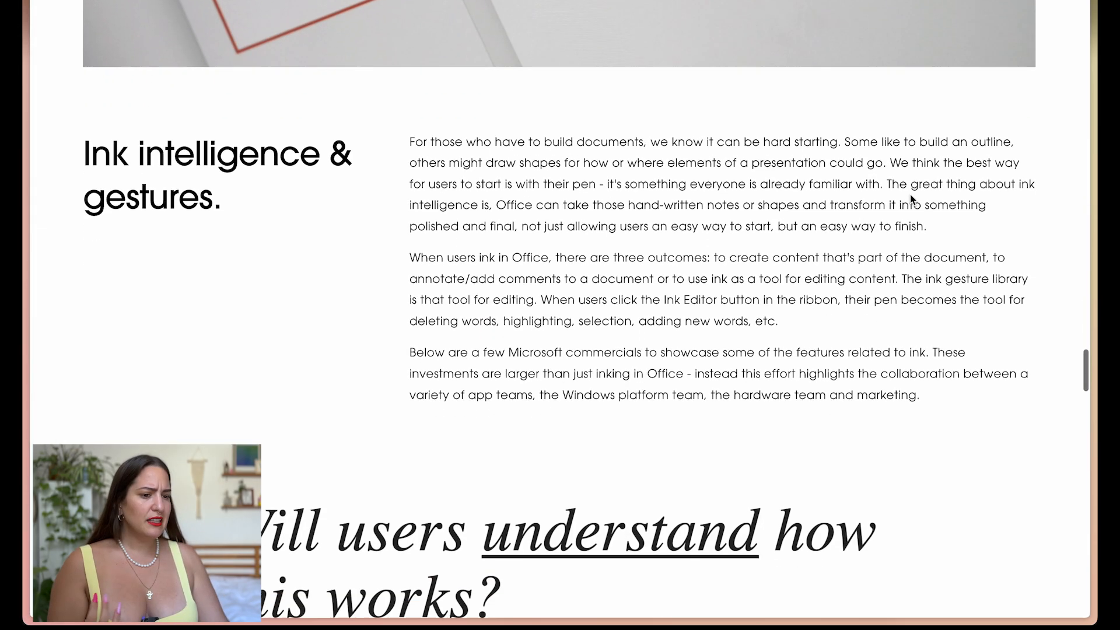
{"action": "scroll", "coordinate": [1038, 279], "scroll_direction": "down", "scroll_amount": 5}
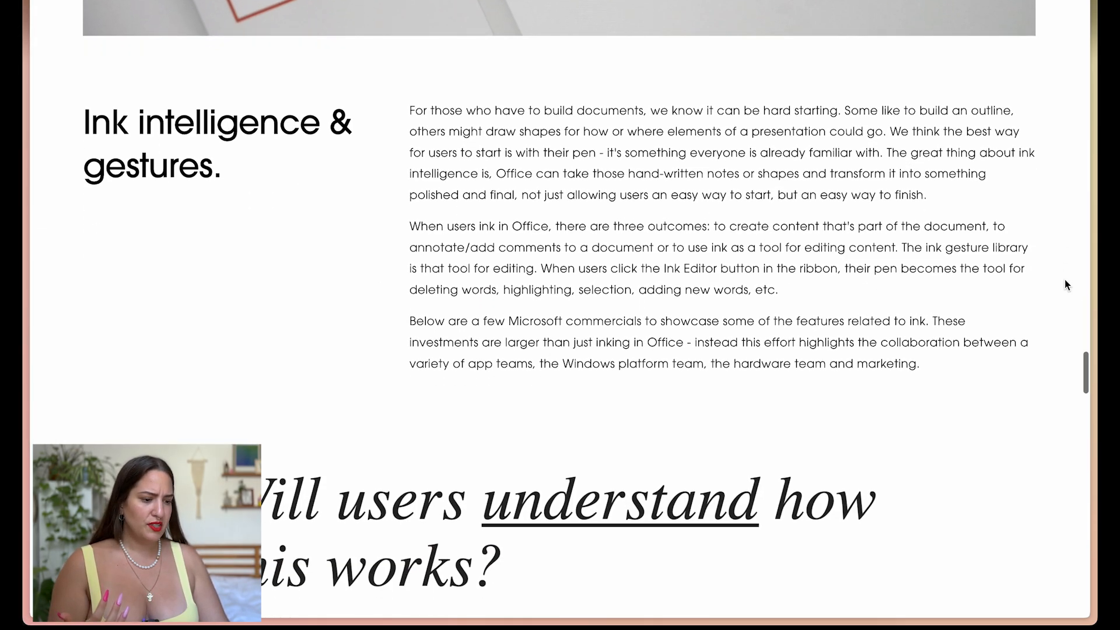
{"action": "scroll", "coordinate": [908, 325], "scroll_direction": "down", "scroll_amount": 15}
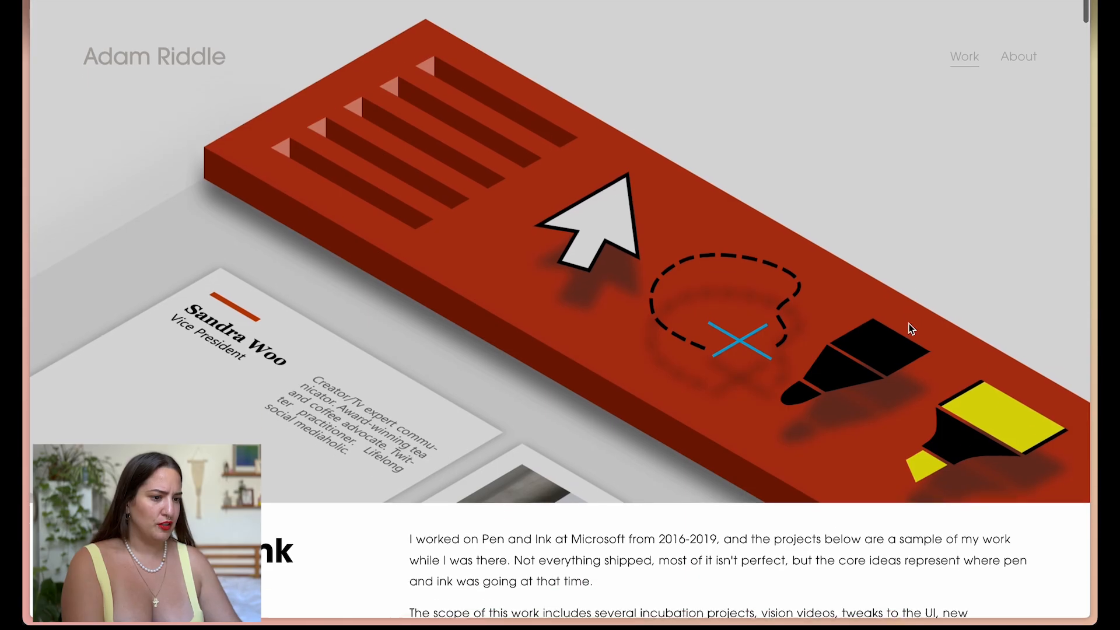
{"action": "scroll", "coordinate": [907, 327], "scroll_direction": "down", "scroll_amount": 3}
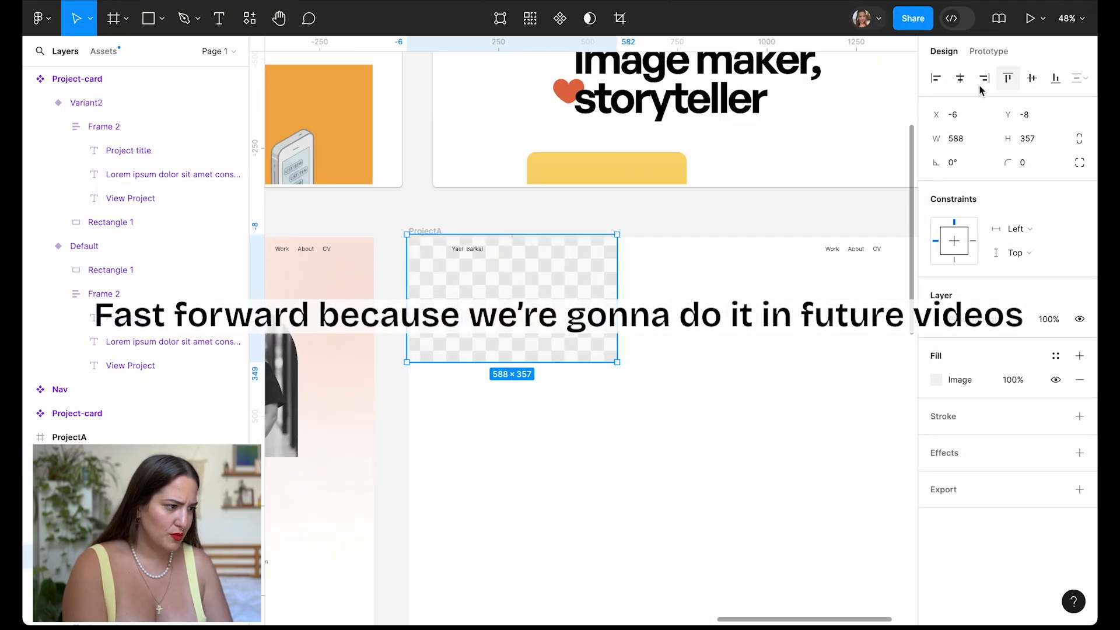
Align the image rectangle to the frame's top-left and stretch it to full frame width.
{"action": "left_click", "coordinate": [935, 79]}
{"action": "left_click", "coordinate": [1008, 78]}
{"action": "scroll", "coordinate": [641, 262], "scroll_direction": "down", "scroll_amount": 5, "text": "ctrl"}
{"action": "left_click_drag", "start_coordinate": [648, 273], "coordinate": [755, 333]}
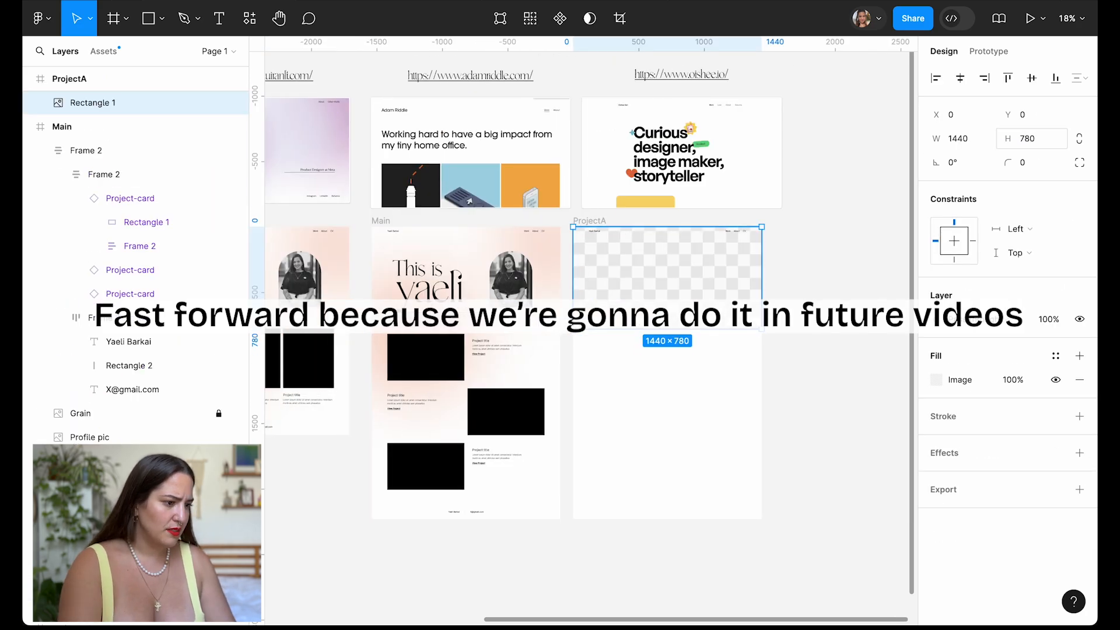
{"action": "scroll", "coordinate": [587, 300], "scroll_direction": "up", "scroll_amount": 5, "text": "ctrl"}
{"action": "scroll", "coordinate": [623, 387], "scroll_direction": "down", "scroll_amount": 5}
{"action": "scroll", "coordinate": [622, 386], "scroll_direction": "right", "scroll_amount": 2}
Copy the image below the project text, resize it to 1200 wide, and auto-layout it with the title.
{"action": "left_click_drag", "start_coordinate": [622, 146], "coordinate": [622, 490], "text": "alt"}
{"action": "left_click_drag", "start_coordinate": [777, 556], "coordinate": [738, 538], "text": "alt"}
{"action": "scroll", "coordinate": [700, 408], "scroll_direction": "down", "scroll_amount": 3}
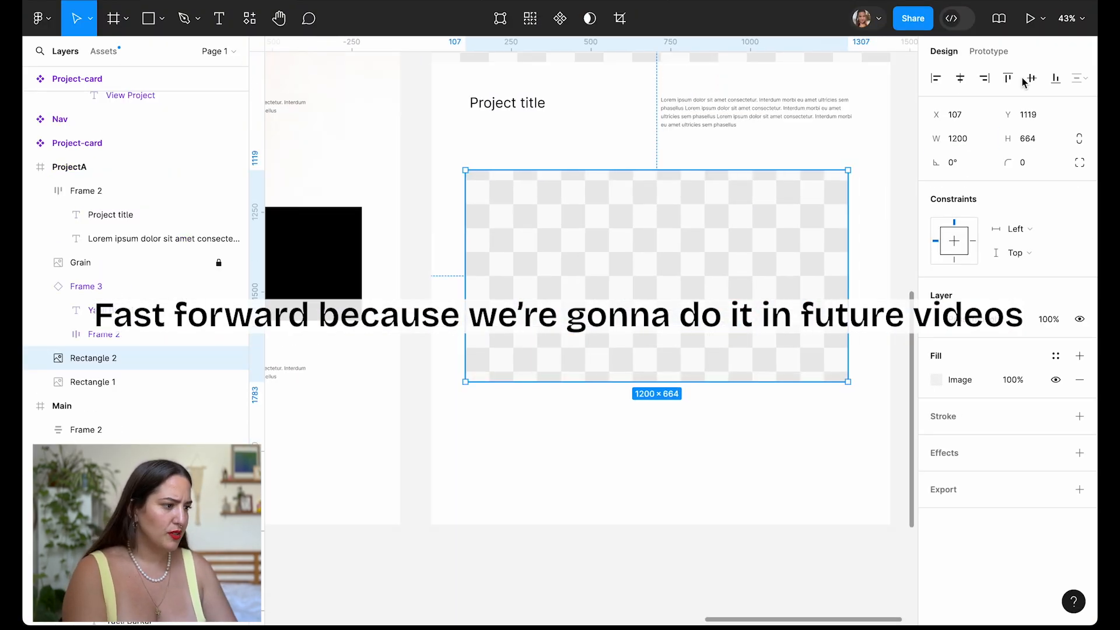
{"action": "scroll", "coordinate": [690, 291], "scroll_direction": "up", "scroll_amount": 3}
{"action": "left_click", "coordinate": [700, 297], "text": "shift"}
{"action": "left_click", "coordinate": [690, 254], "text": "shift"}
{"action": "key", "text": "shift+a"}
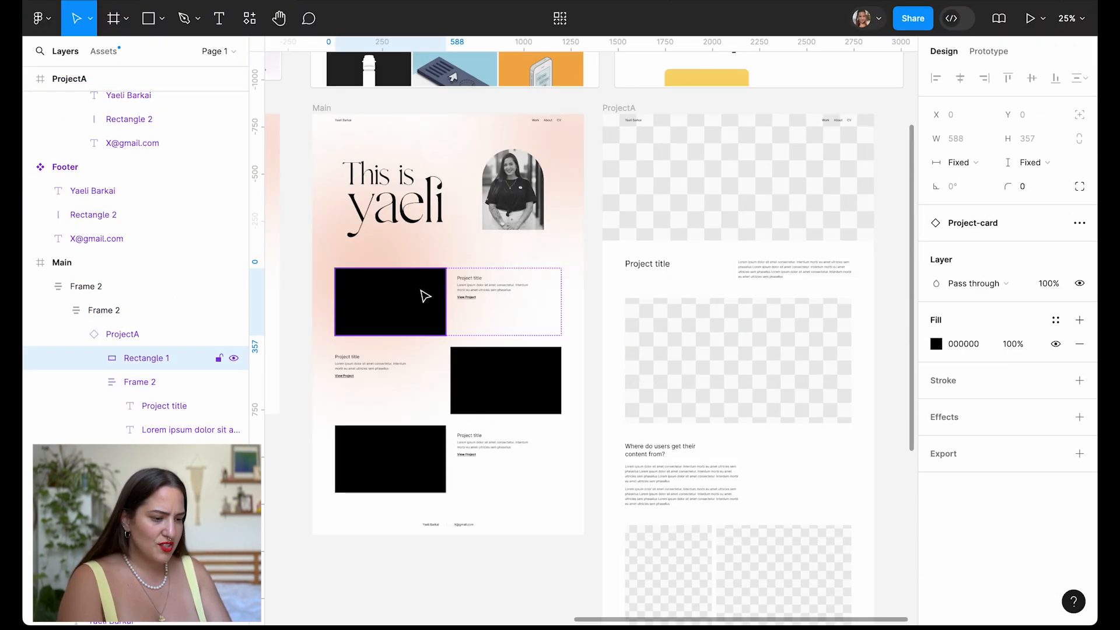
Paste the phone photo fill into the second and third card images and the case-study hero image.
{"action": "key", "text": "ctrl+v"}
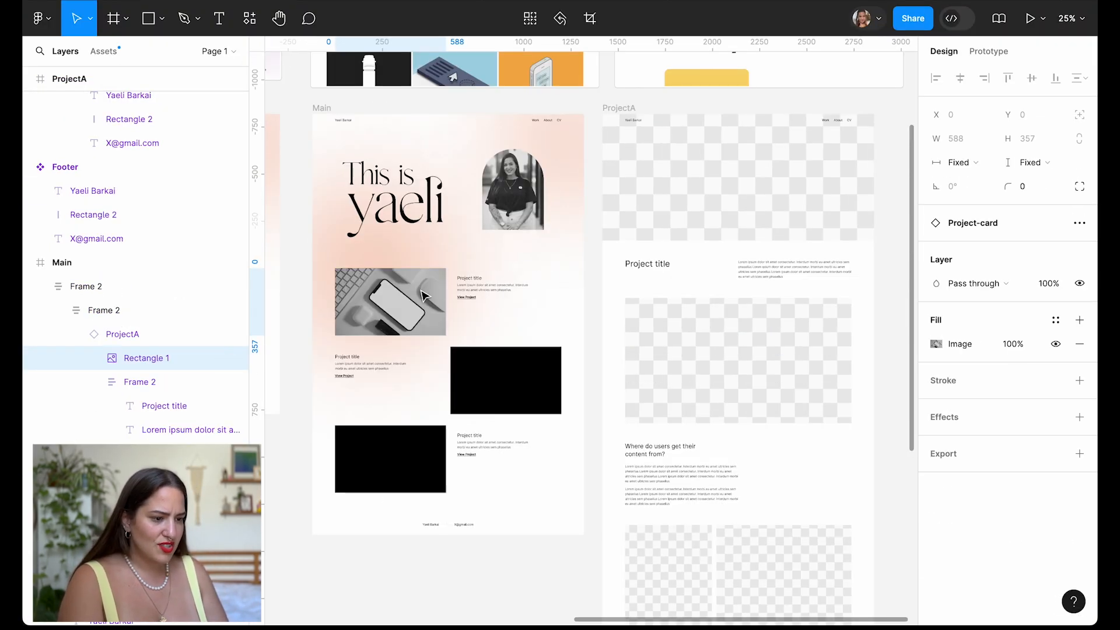
{"action": "scroll", "coordinate": [423, 296], "scroll_direction": "up", "scroll_amount": 5}
{"action": "left_click", "coordinate": [617, 473], "text": "shift"}
{"action": "left_click", "coordinate": [506, 575], "text": "shift"}
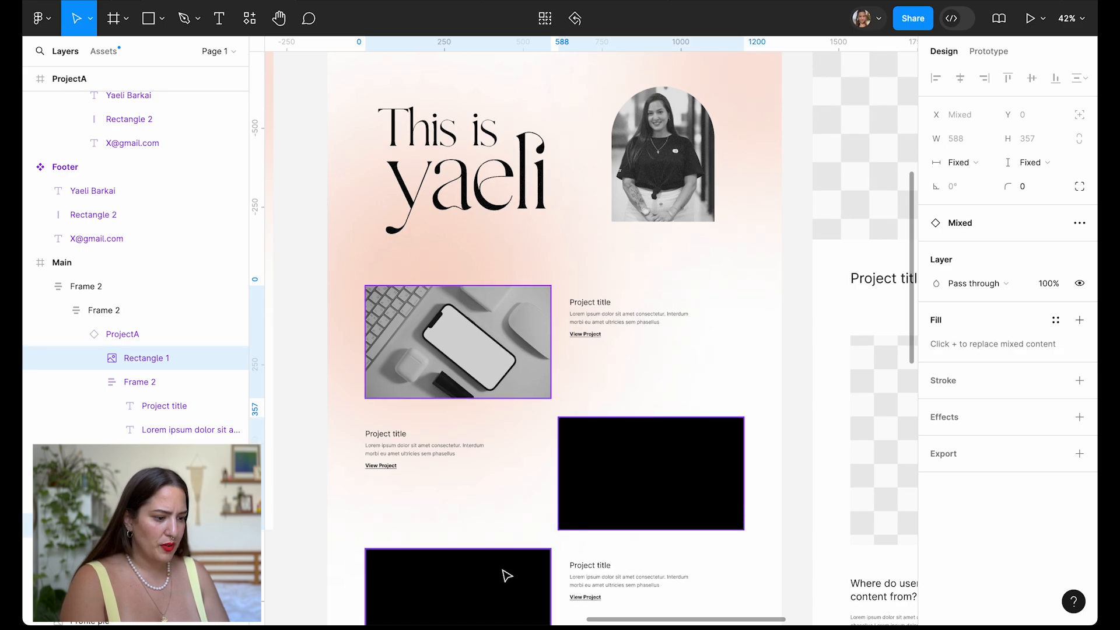
{"action": "key", "text": "ctrl+v"}
{"action": "scroll", "coordinate": [506, 572], "scroll_direction": "down", "scroll_amount": 2}
{"action": "scroll", "coordinate": [442, 445], "scroll_direction": "up", "scroll_amount": 4}
{"action": "scroll", "coordinate": [525, 408], "scroll_direction": "right", "scroll_amount": 5}
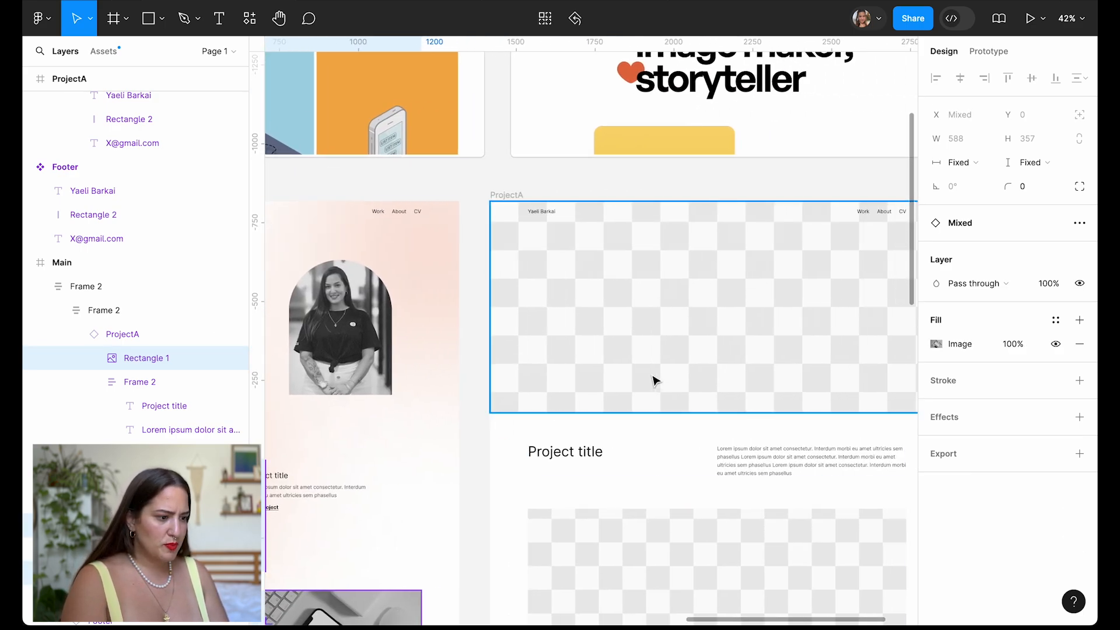
{"action": "left_click", "coordinate": [653, 380]}
{"action": "key", "text": "ctrl+v"}
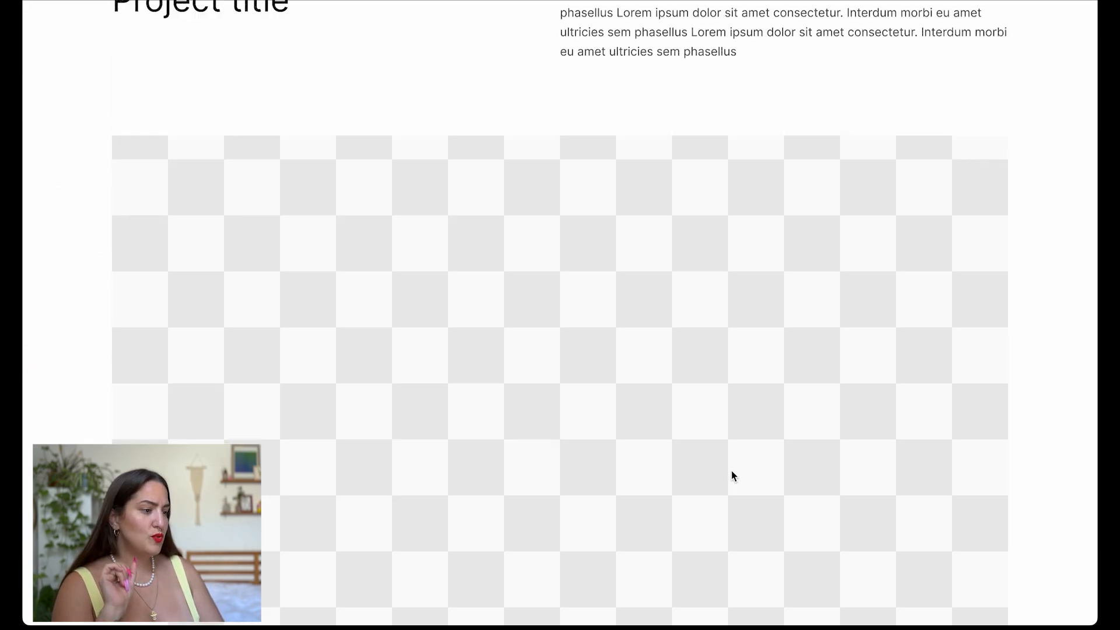
{"action": "scroll", "coordinate": [731, 473], "scroll_direction": "up", "scroll_amount": 10}
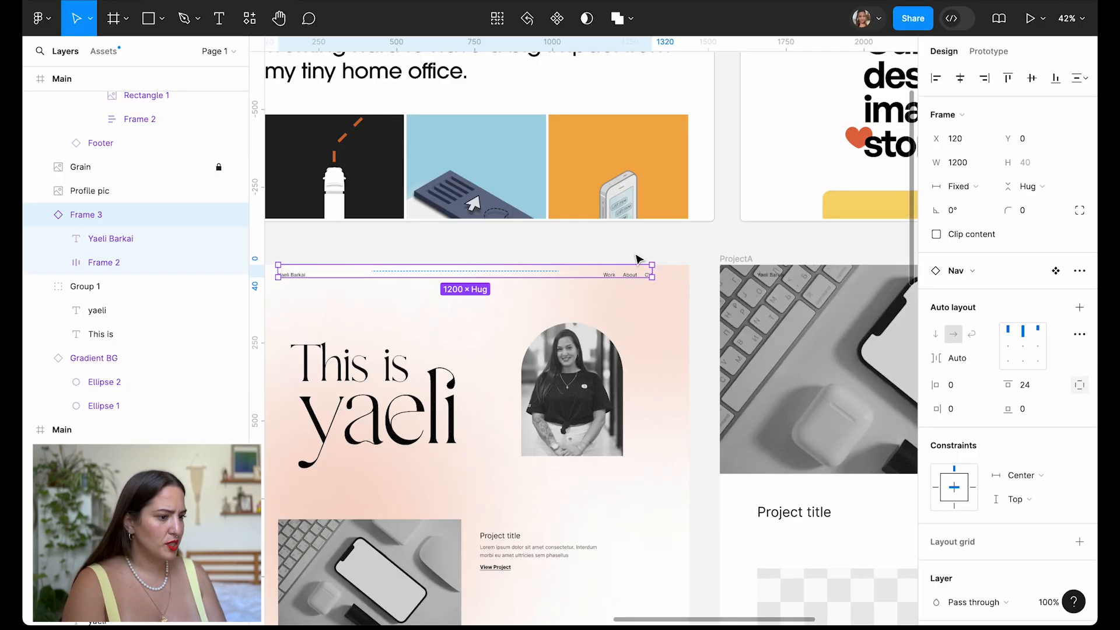
Set the nav's prototype position to Sticky and scroll to confirm it stays fixed.
{"action": "left_click", "coordinate": [989, 51]}
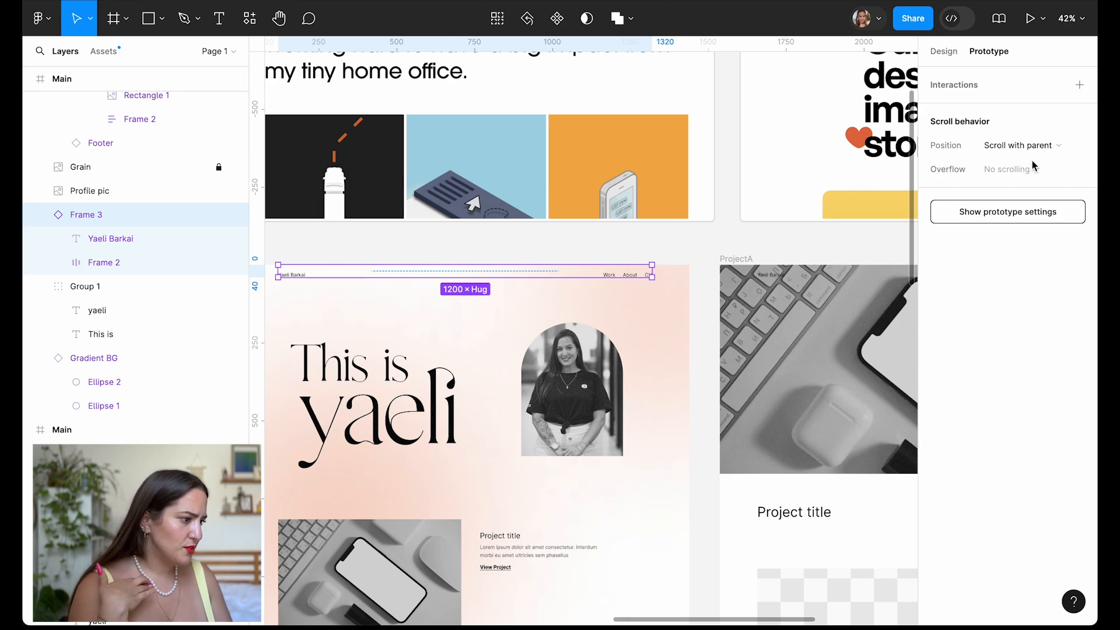
{"action": "left_click", "coordinate": [1020, 146]}
{"action": "left_click", "coordinate": [1022, 182]}
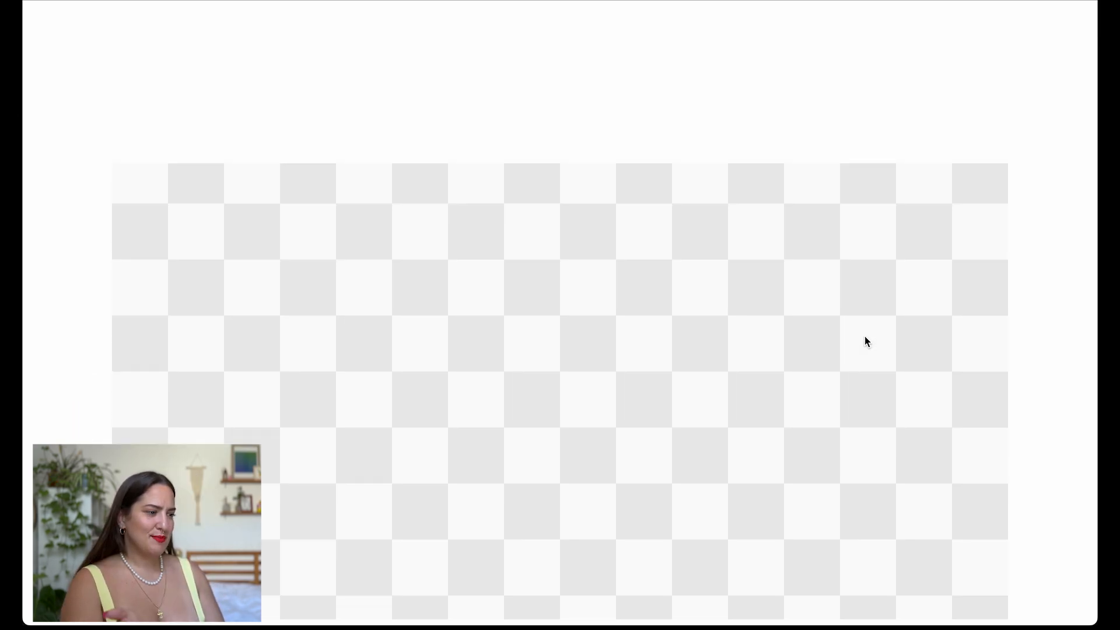
{"action": "scroll", "coordinate": [864, 342], "scroll_direction": "down", "scroll_amount": 5}
{"action": "scroll", "coordinate": [864, 336], "scroll_direction": "down", "scroll_amount": 1}
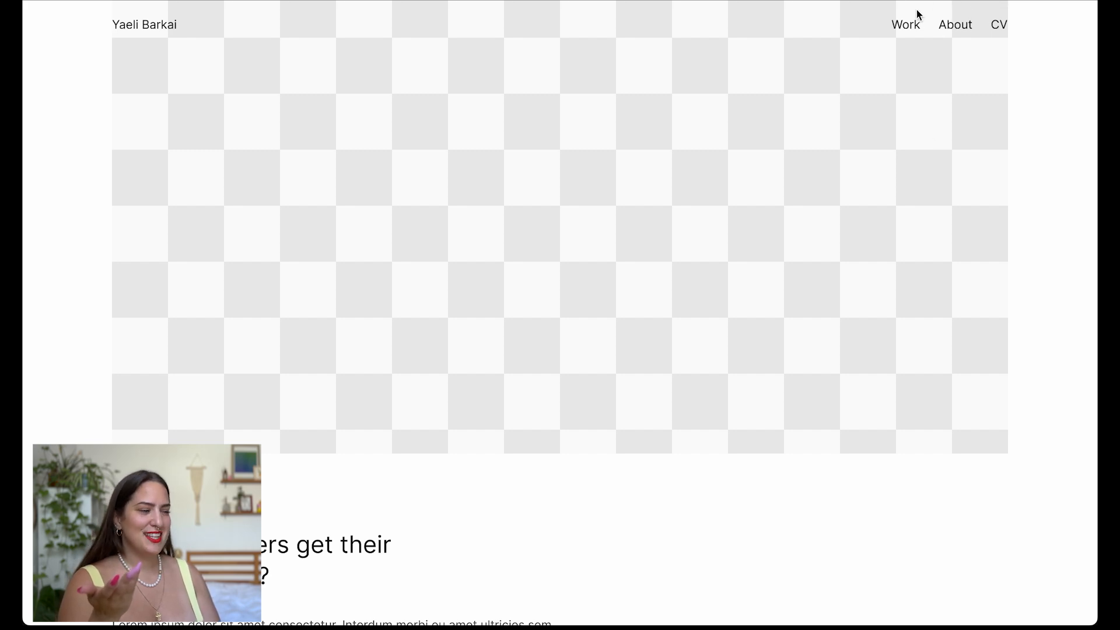
{"action": "scroll", "coordinate": [966, 261], "scroll_direction": "down", "scroll_amount": 15}
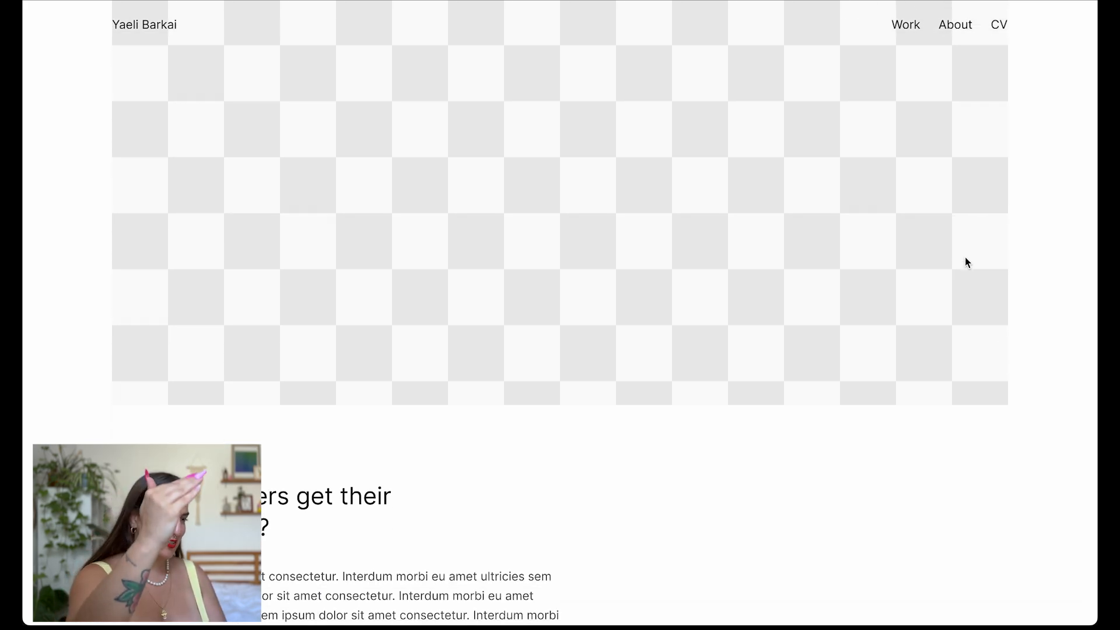
{"action": "scroll", "coordinate": [965, 262], "scroll_direction": "down", "scroll_amount": 8}
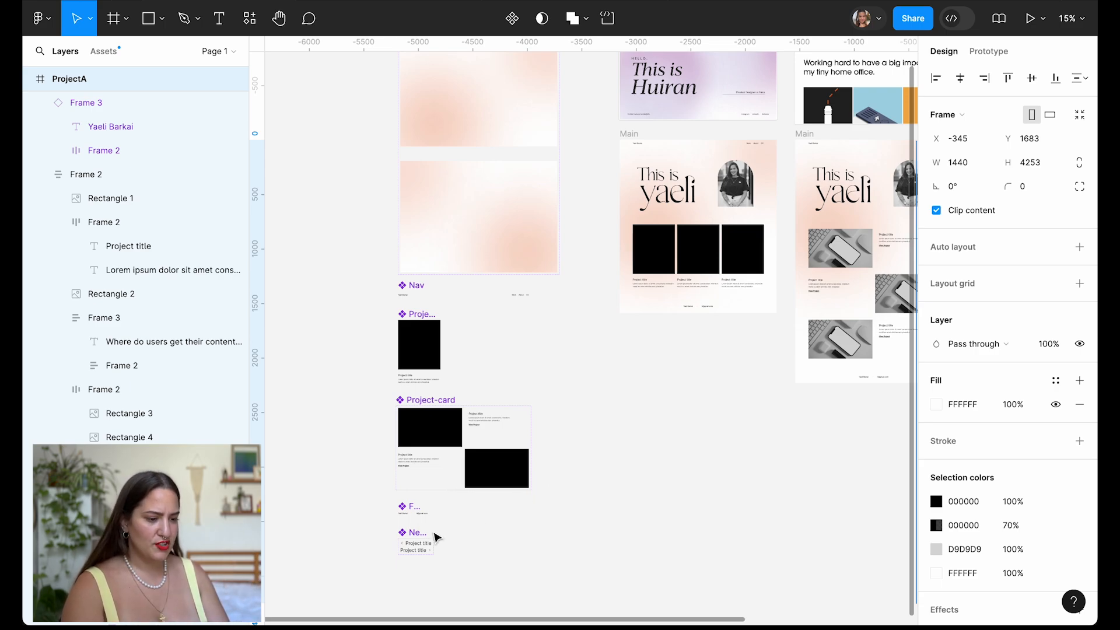
{"action": "scroll", "coordinate": [437, 537], "scroll_direction": "up", "scroll_amount": 5}
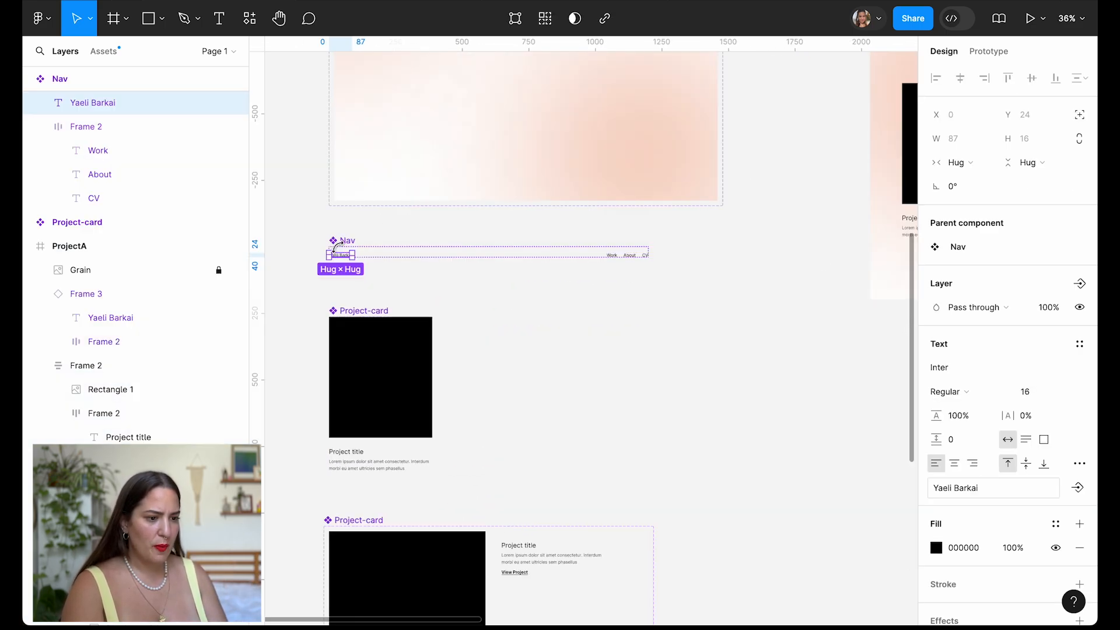
{"action": "scroll", "coordinate": [337, 248], "scroll_direction": "down", "scroll_amount": 2}
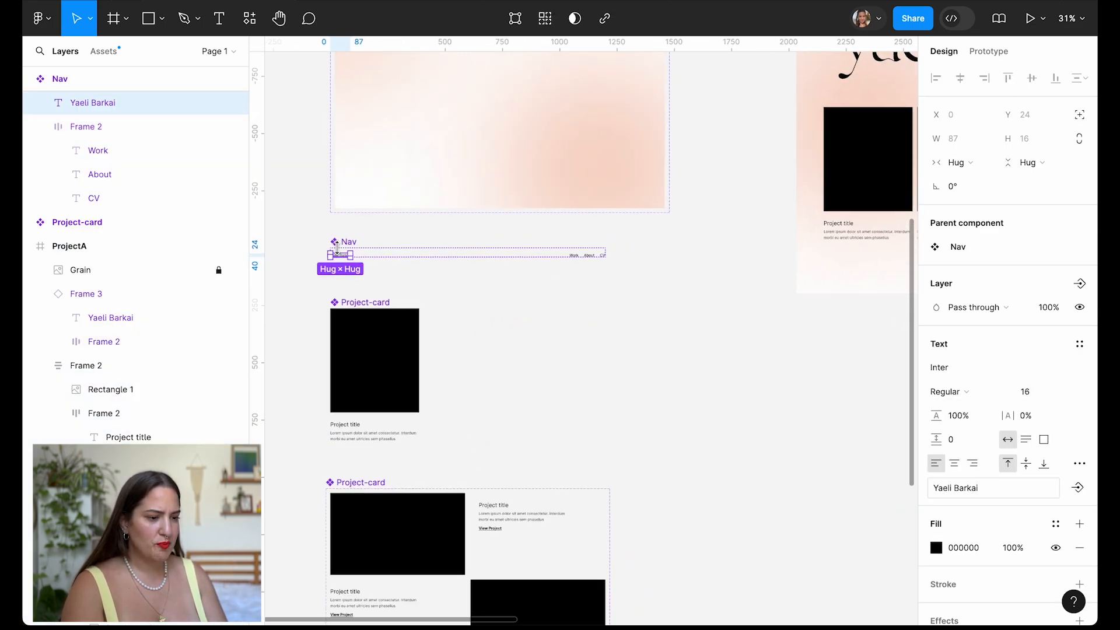
{"action": "scroll", "coordinate": [337, 248], "scroll_direction": "up", "scroll_amount": 3}
Link the nav name text to the Main page on click and test it in the prototype preview.
{"action": "left_click", "coordinate": [988, 51]}
{"action": "scroll", "coordinate": [369, 339], "scroll_direction": "up", "scroll_amount": 2}
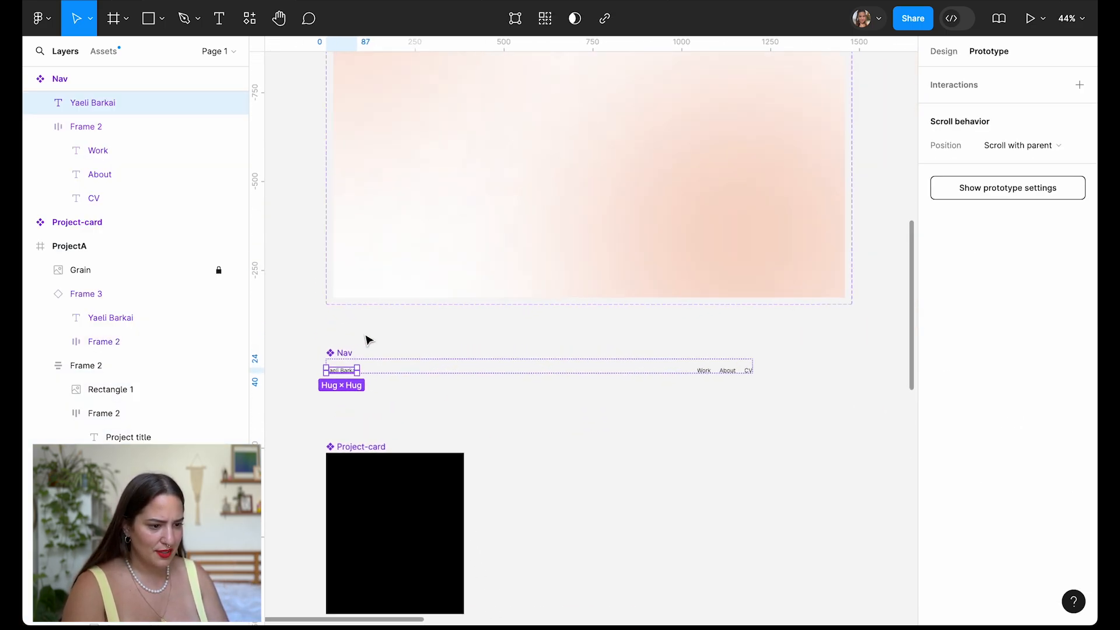
{"action": "scroll", "coordinate": [357, 375], "scroll_direction": "down", "scroll_amount": 3}
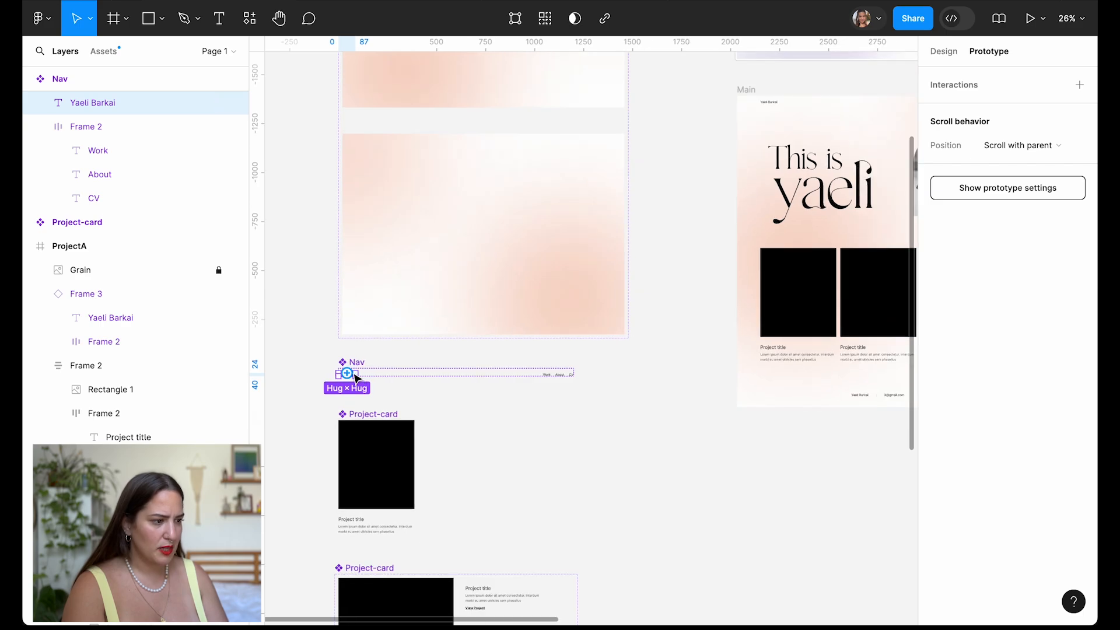
{"action": "left_click_drag", "start_coordinate": [719, 267], "coordinate": [758, 265]}
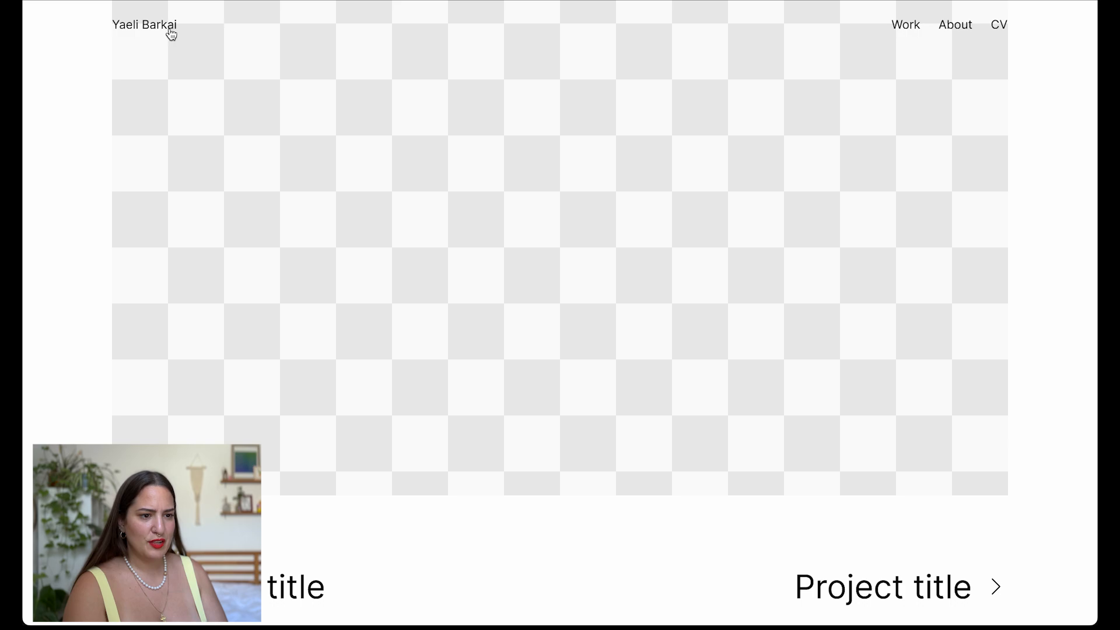
{"action": "left_click", "coordinate": [163, 26]}
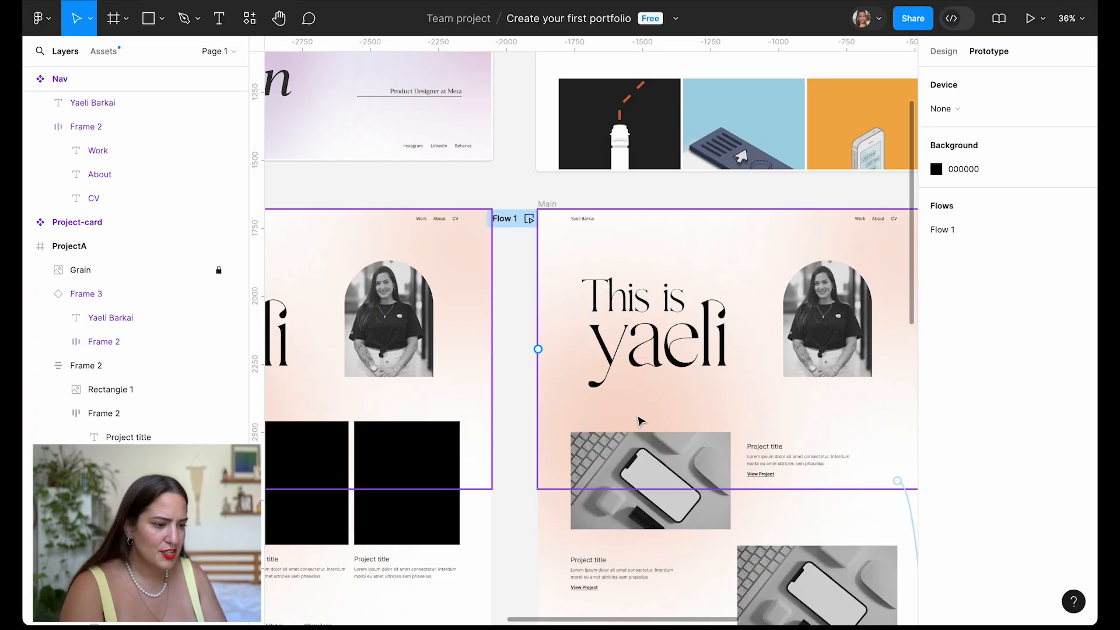
{"action": "scroll", "coordinate": [640, 420], "scroll_direction": "down", "scroll_amount": 5}
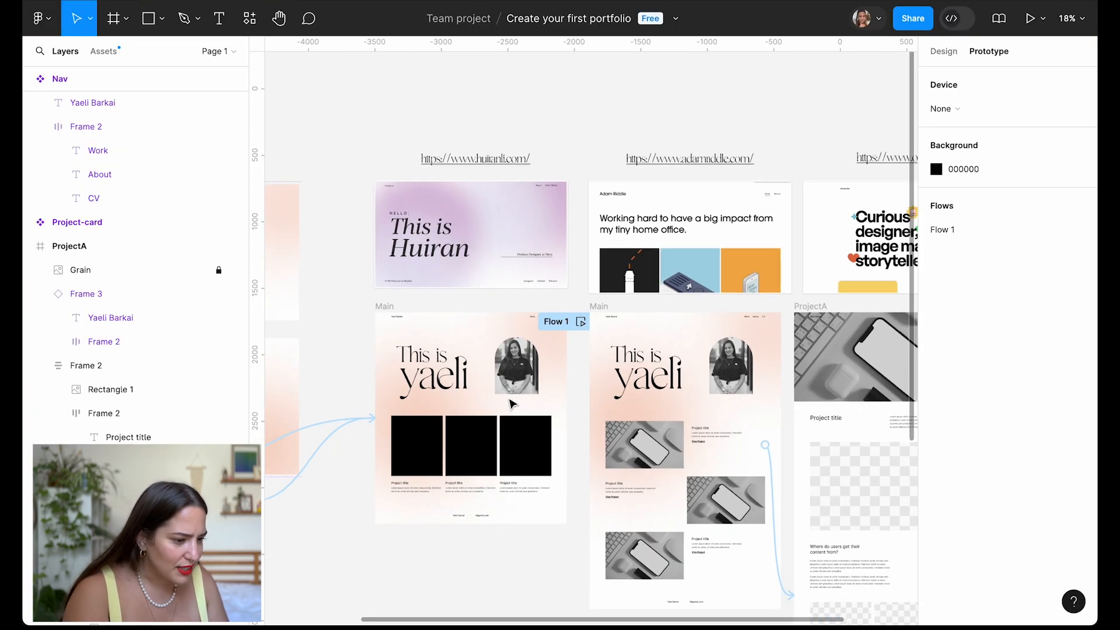
Select the Work nav item's prototype link to the Main page.
{"action": "scroll", "coordinate": [402, 382], "scroll_direction": "down", "scroll_amount": 2}
{"action": "scroll", "coordinate": [402, 382], "scroll_direction": "left", "scroll_amount": 2}
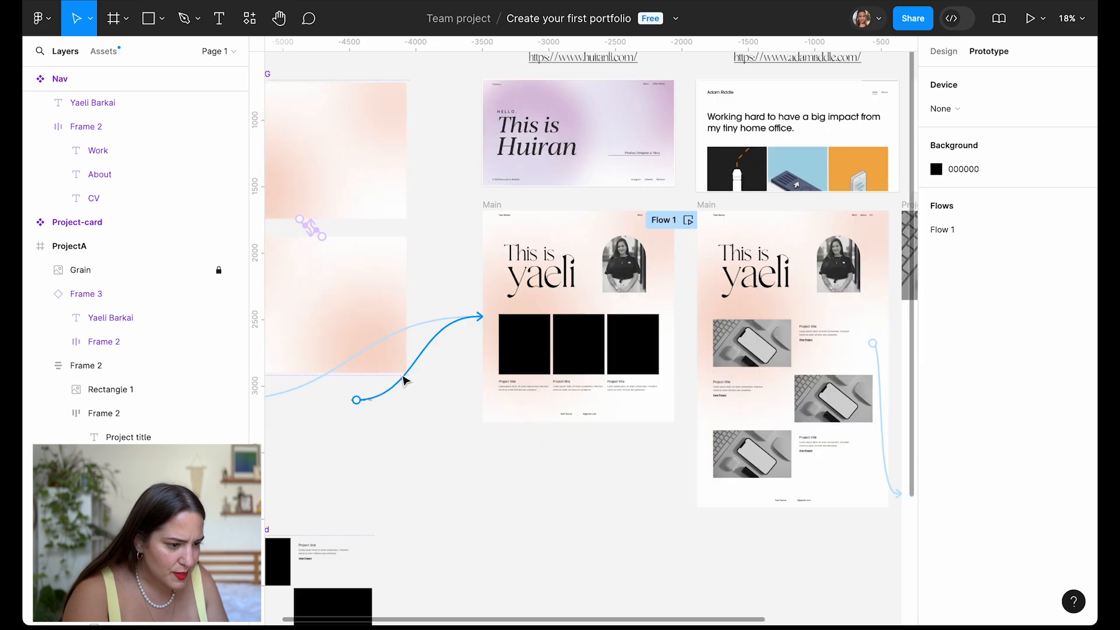
{"action": "left_click", "coordinate": [466, 321]}
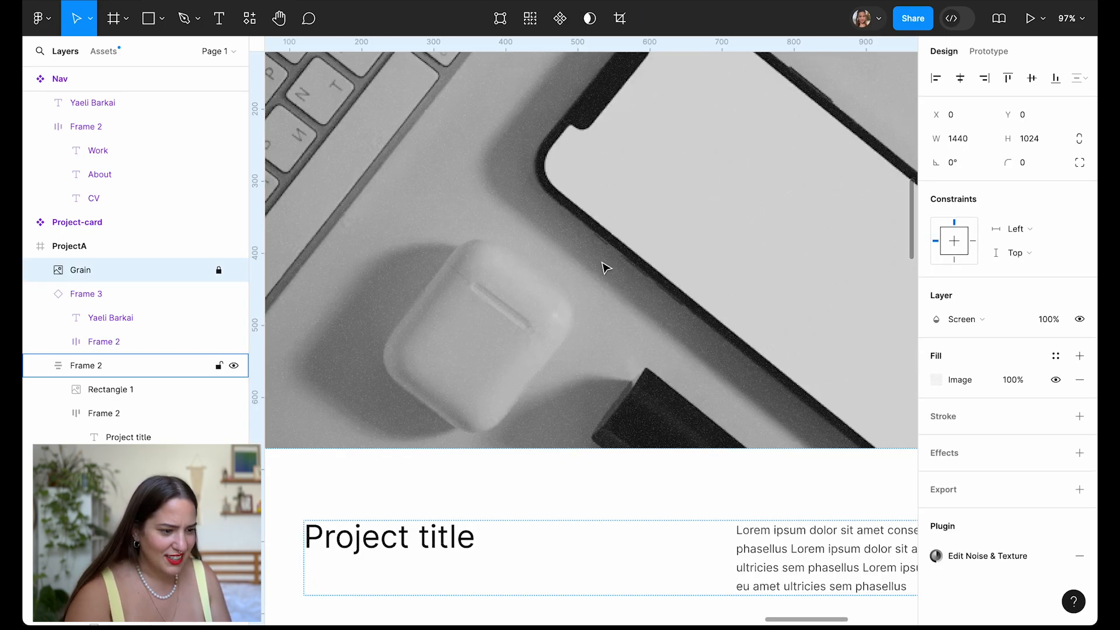
Select the ProjectA frame containing the Grain layer.
{"action": "scroll", "coordinate": [604, 268], "scroll_direction": "down", "scroll_amount": 15}
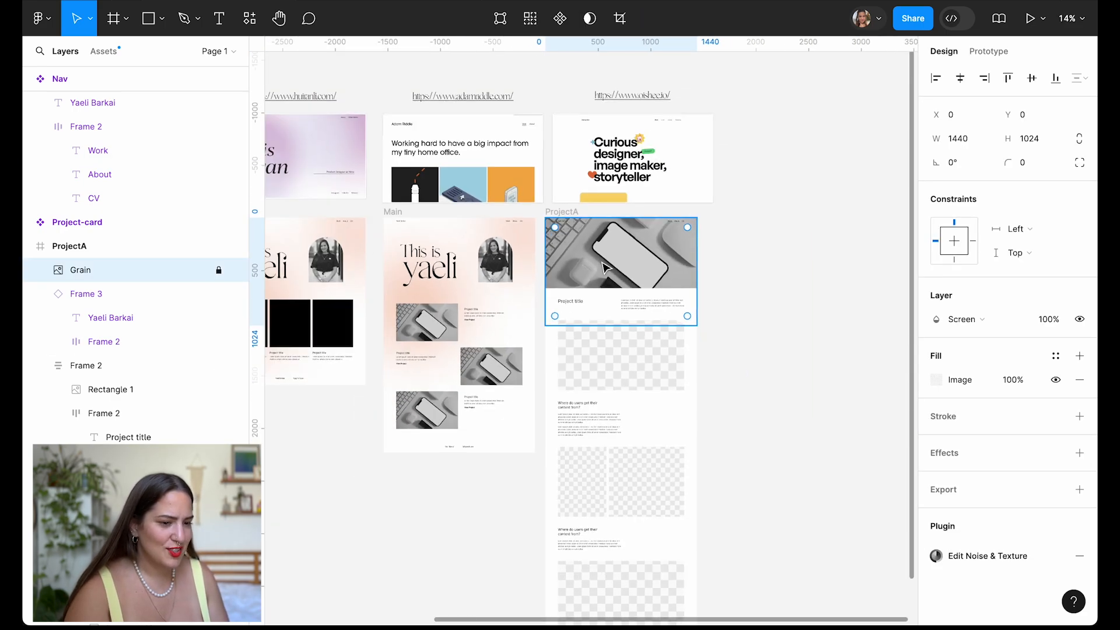
{"action": "scroll", "coordinate": [590, 280], "scroll_direction": "down", "scroll_amount": 3}
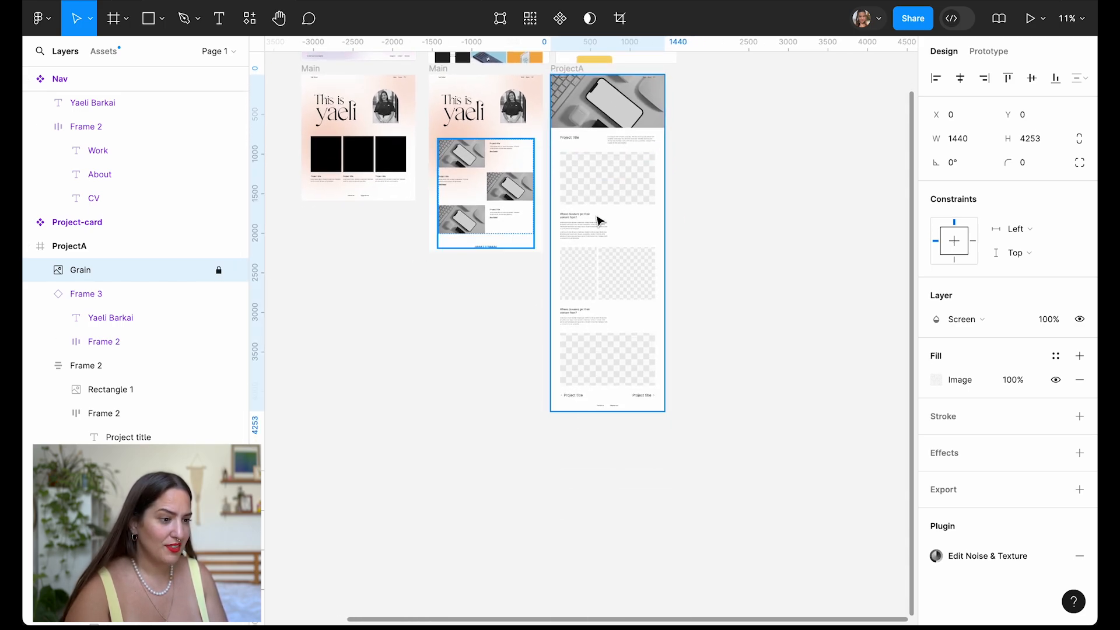
{"action": "scroll", "coordinate": [599, 227], "scroll_direction": "up", "scroll_amount": 2}
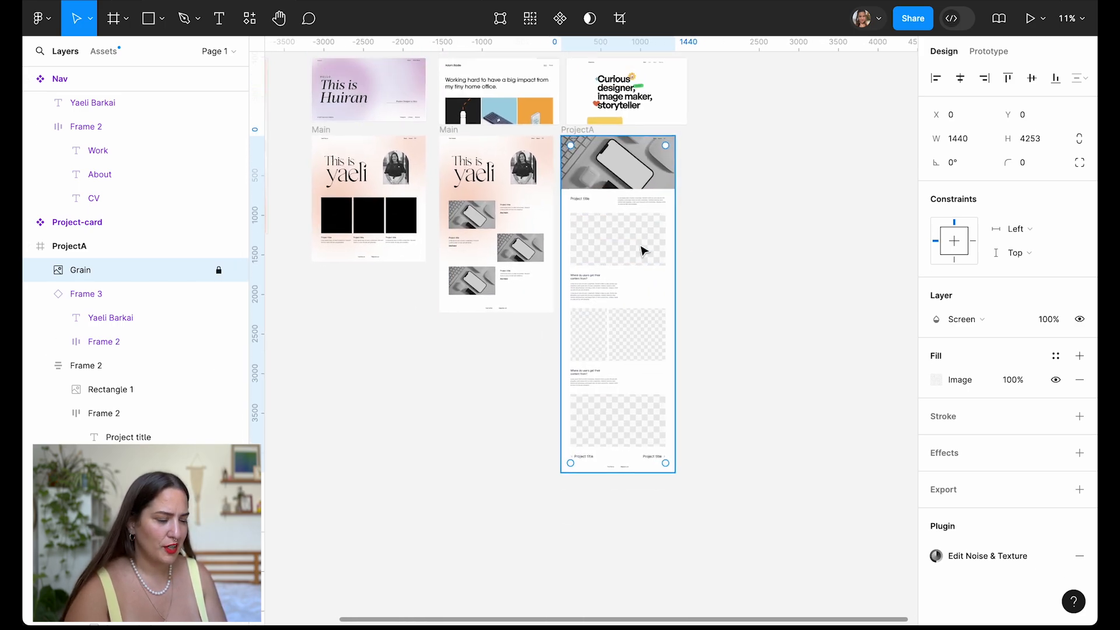
{"action": "scroll", "coordinate": [630, 245], "scroll_direction": "up", "scroll_amount": 5}
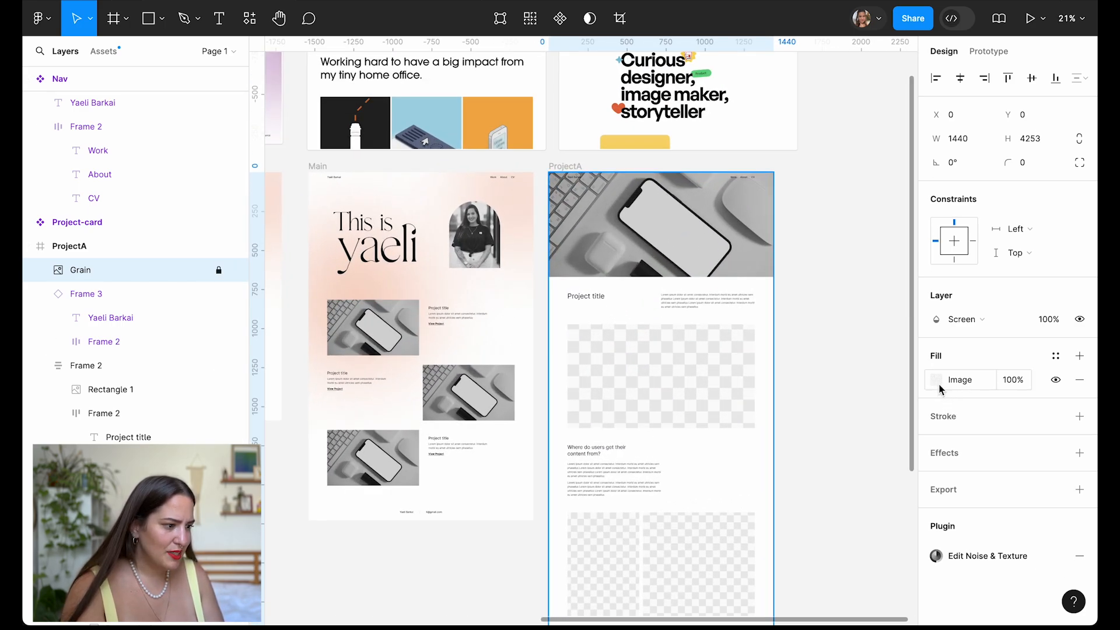
{"action": "key", "text": "shift+Return"}
Eyedrop the home page's pale peach into ProjectA's fill and lighten it to FFFBFA.
{"action": "left_click", "coordinate": [937, 404]}
{"action": "left_click", "coordinate": [760, 447]}
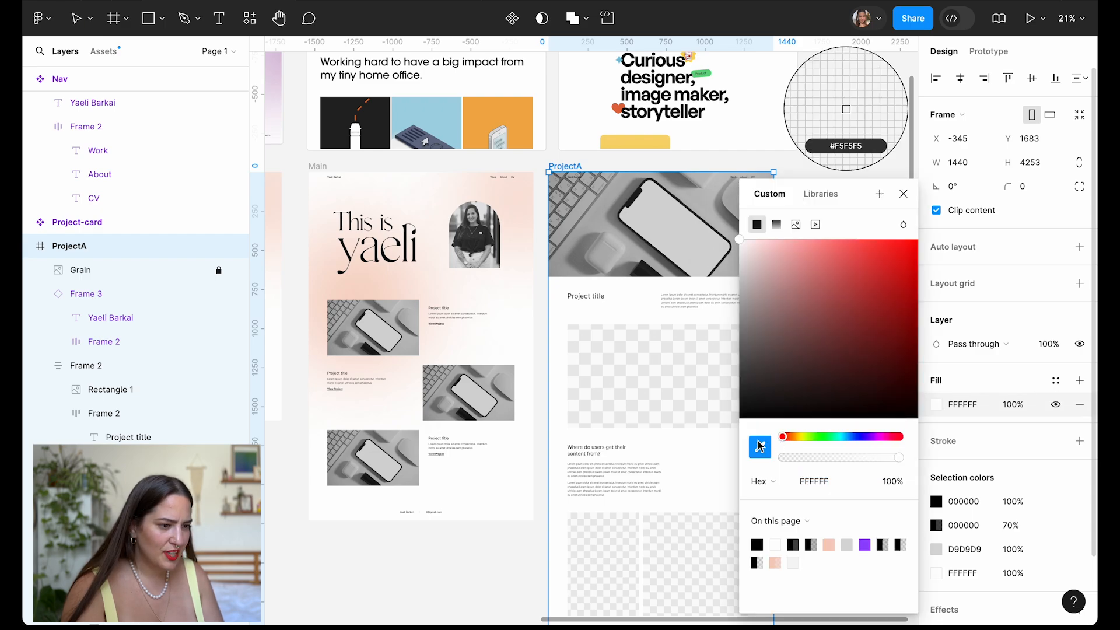
{"action": "scroll", "coordinate": [501, 242], "scroll_direction": "up", "scroll_amount": 10}
{"action": "scroll", "coordinate": [468, 256], "scroll_direction": "up", "scroll_amount": 1}
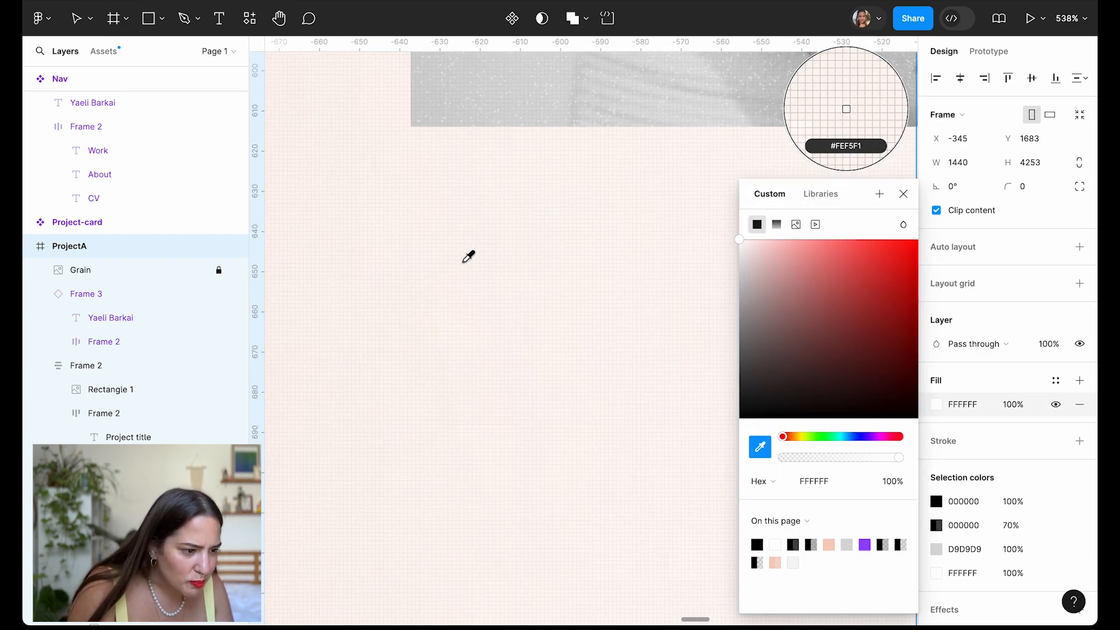
{"action": "left_click", "coordinate": [463, 280]}
{"action": "scroll", "coordinate": [460, 286], "scroll_direction": "down", "scroll_amount": 15}
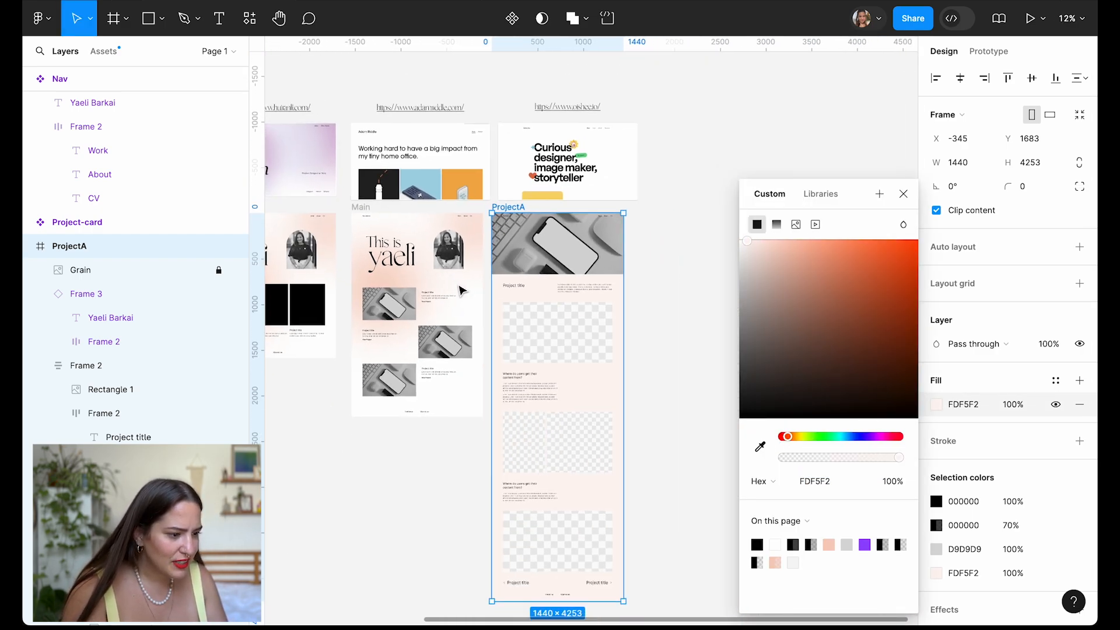
{"action": "scroll", "coordinate": [607, 391], "scroll_direction": "up", "scroll_amount": 3}
{"action": "left_click", "coordinate": [749, 245]}
{"action": "left_click_drag", "start_coordinate": [749, 245], "coordinate": [743, 240]}
{"action": "scroll", "coordinate": [575, 380], "scroll_direction": "up", "scroll_amount": 10}
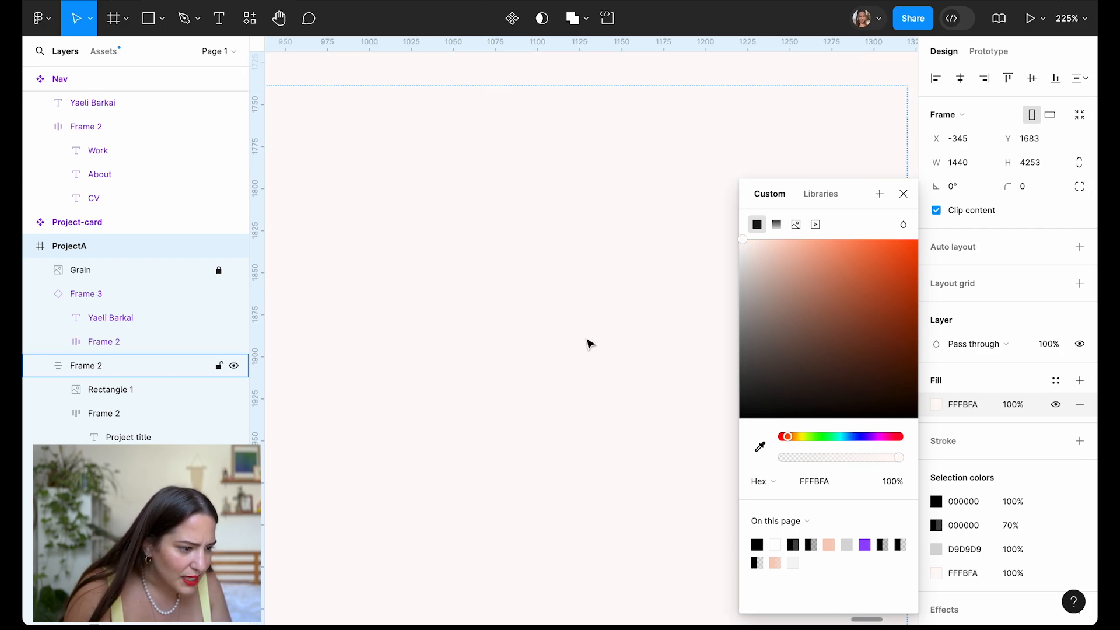
{"action": "scroll", "coordinate": [440, 343], "scroll_direction": "down", "scroll_amount": 7}
{"action": "left_click", "coordinate": [903, 194]}
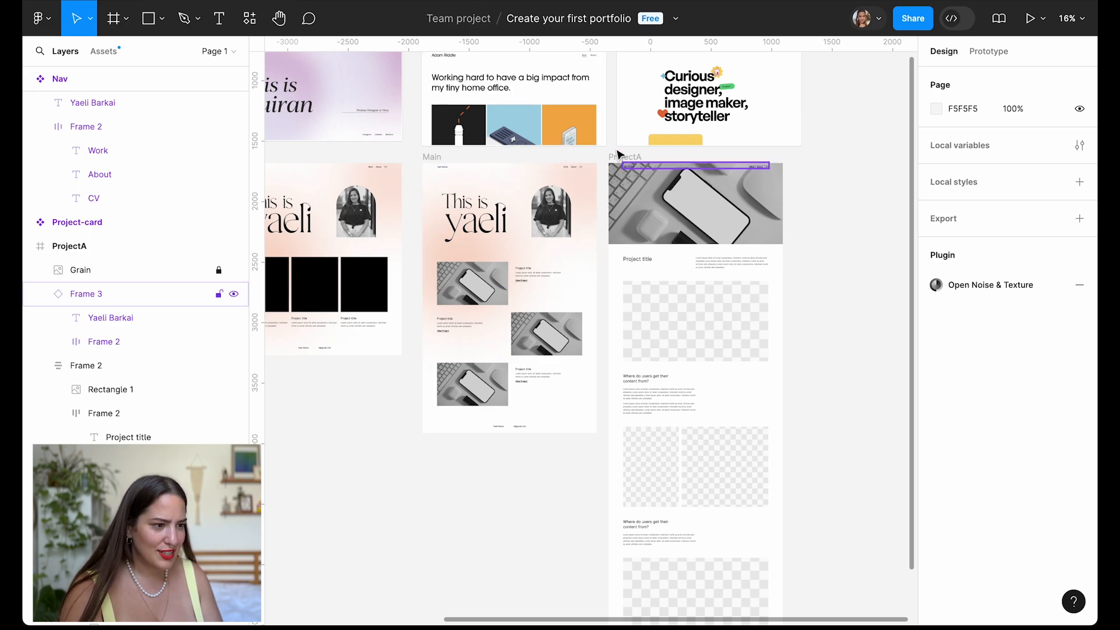
{"action": "scroll", "coordinate": [717, 116], "scroll_direction": "up", "scroll_amount": 2}
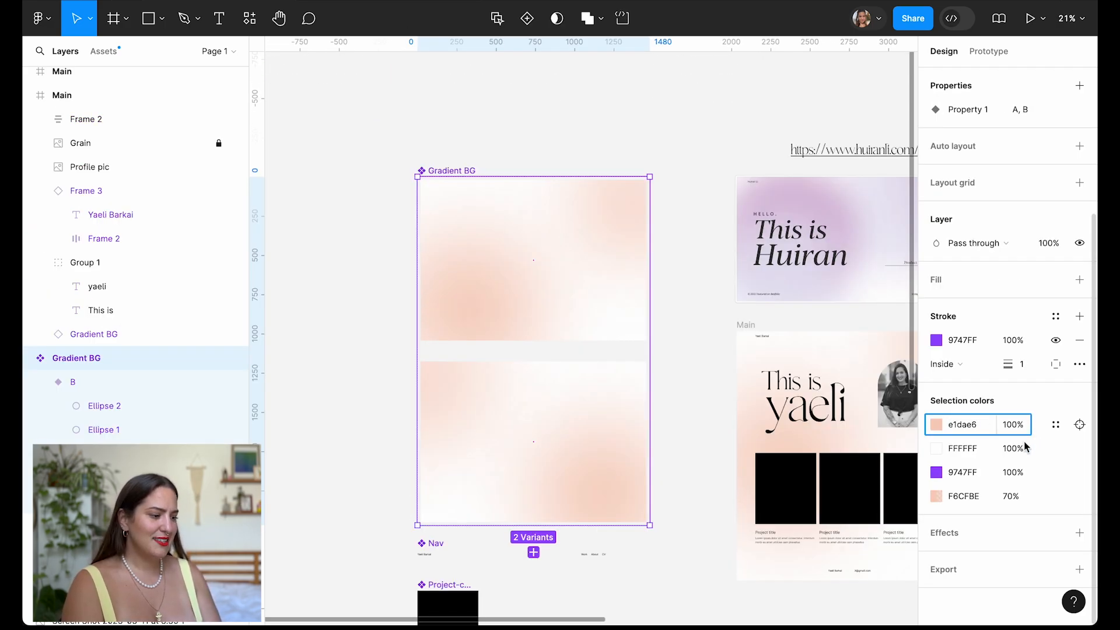
Replace the Gradient BG's peach colour with lavender E1DAE6.
{"action": "left_click", "coordinate": [965, 497]}
{"action": "type", "text": "e1dae6"}
{"action": "key", "text": "Return"}
{"action": "scroll", "coordinate": [464, 318], "scroll_direction": "down", "scroll_amount": 5}
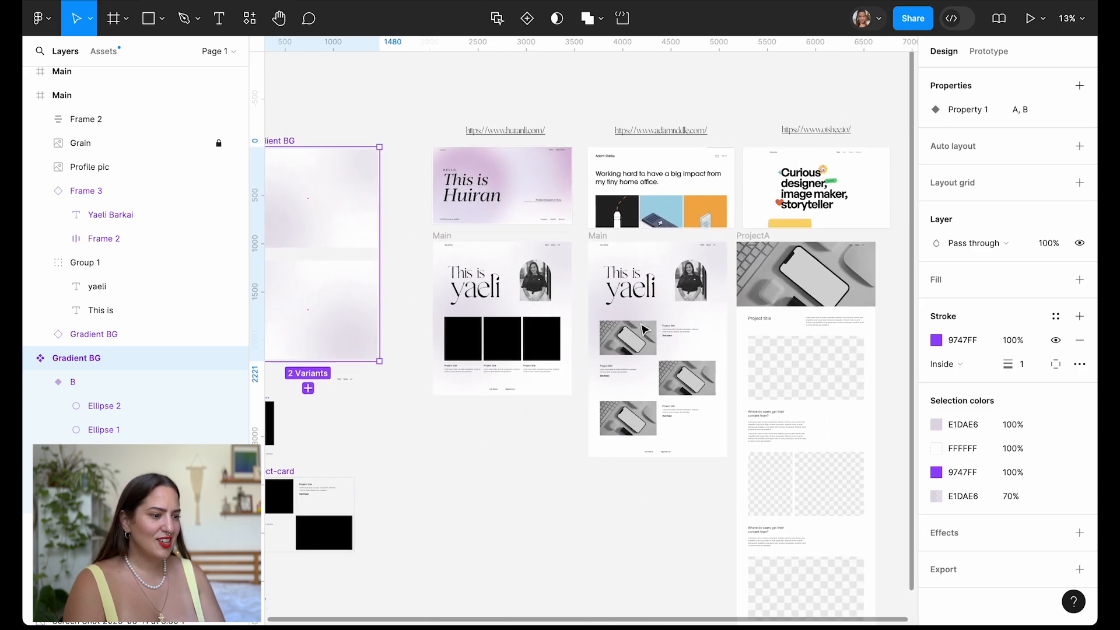
{"action": "scroll", "coordinate": [644, 329], "scroll_direction": "up", "scroll_amount": 8}
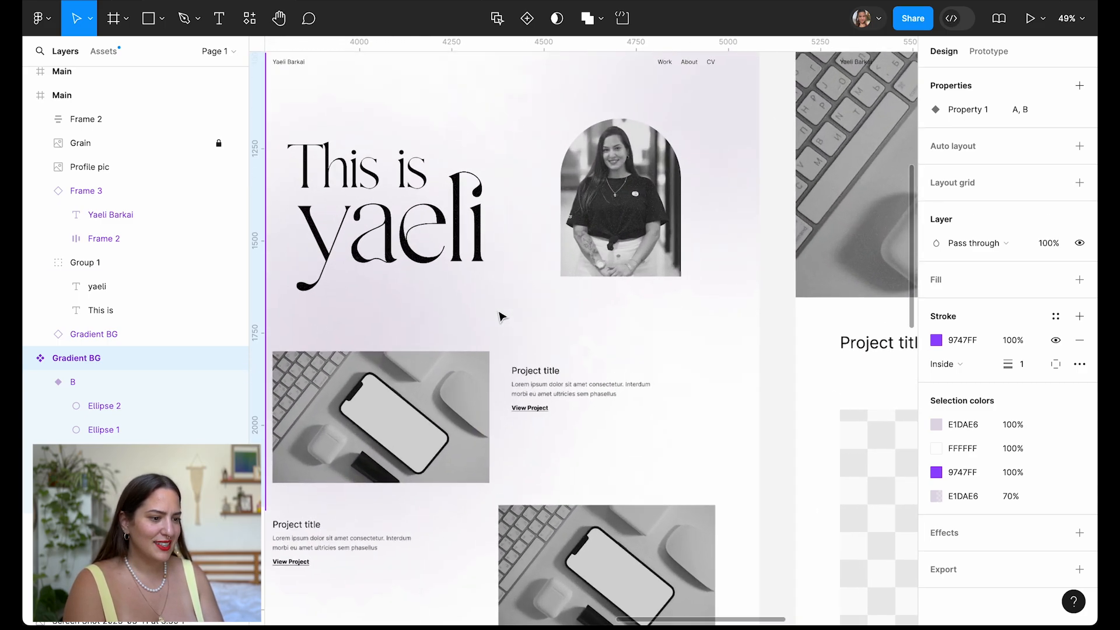
{"action": "scroll", "coordinate": [501, 317], "scroll_direction": "down", "scroll_amount": 4}
Select the ProjectA frame and open its background fill colour for retinting.
{"action": "left_click", "coordinate": [897, 302]}
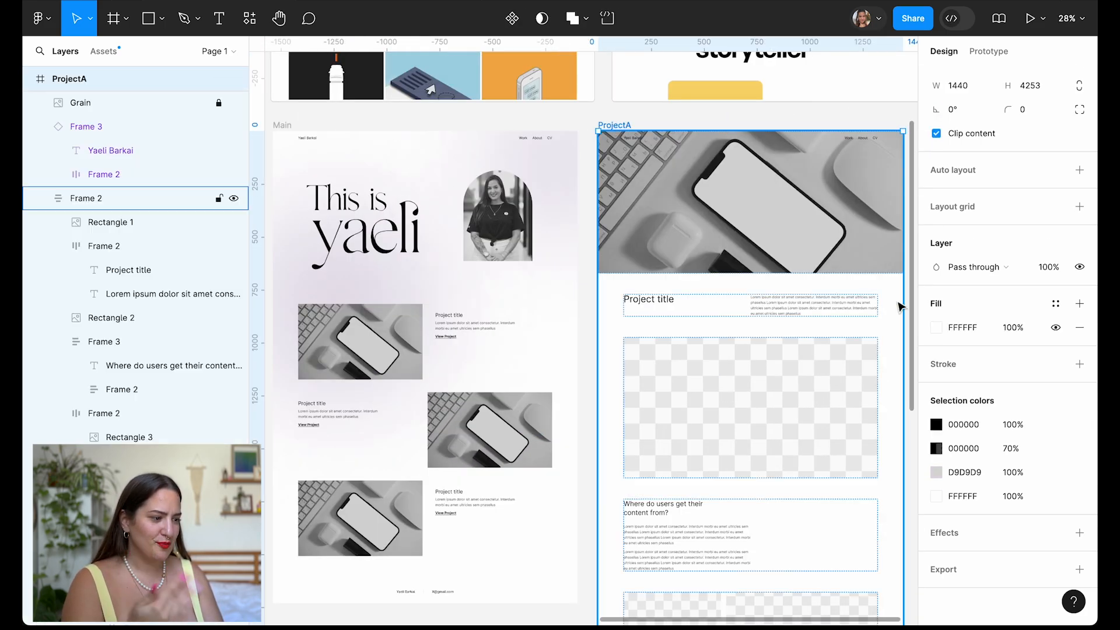
{"action": "left_click", "coordinate": [939, 331]}
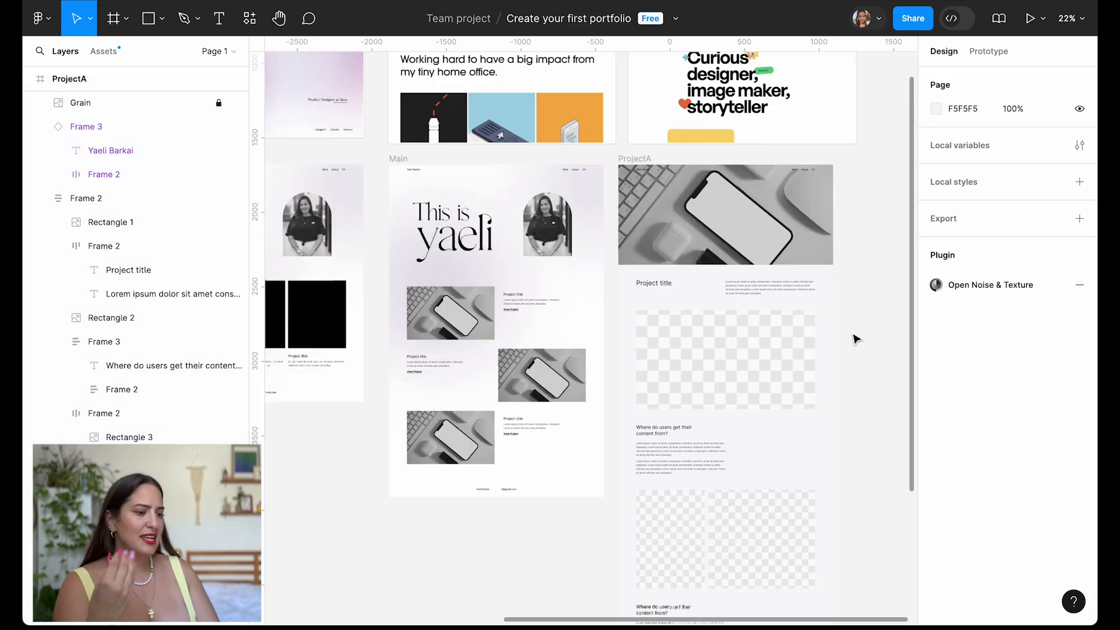
{"action": "scroll", "coordinate": [855, 338], "scroll_direction": "down", "scroll_amount": 2}
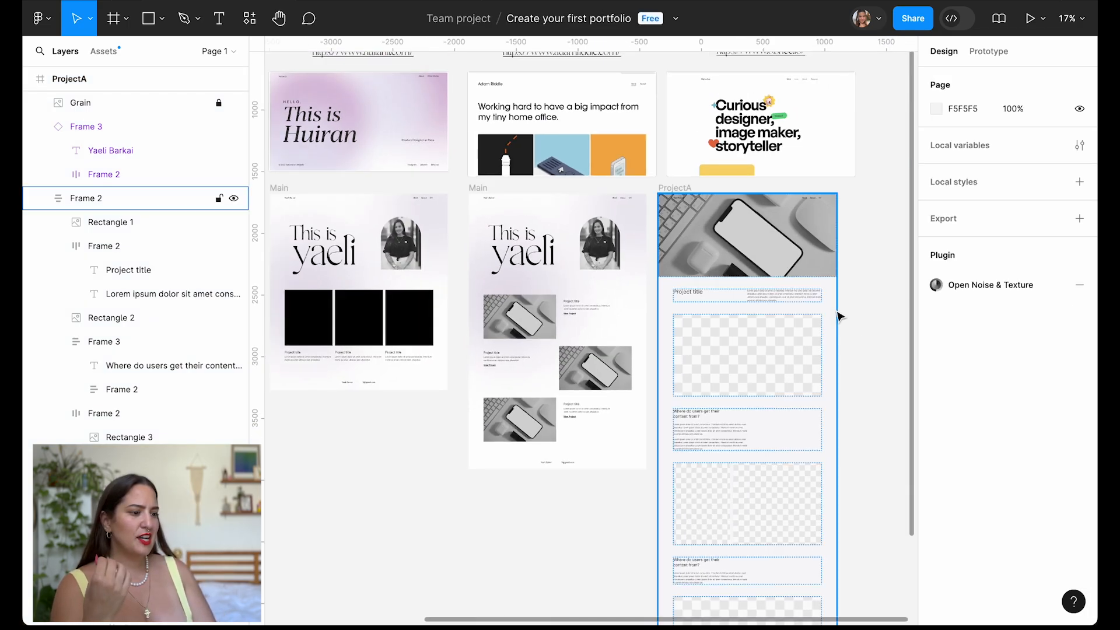
{"action": "scroll", "coordinate": [840, 324], "scroll_direction": "down", "scroll_amount": 1}
{"action": "scroll", "coordinate": [490, 182], "scroll_direction": "up", "scroll_amount": 2}
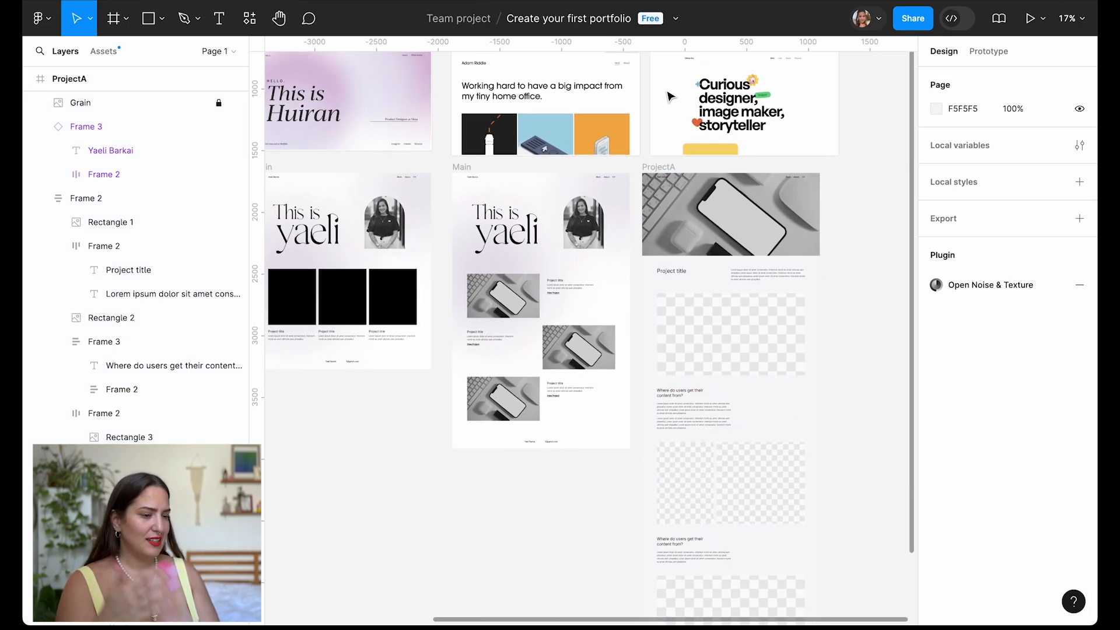